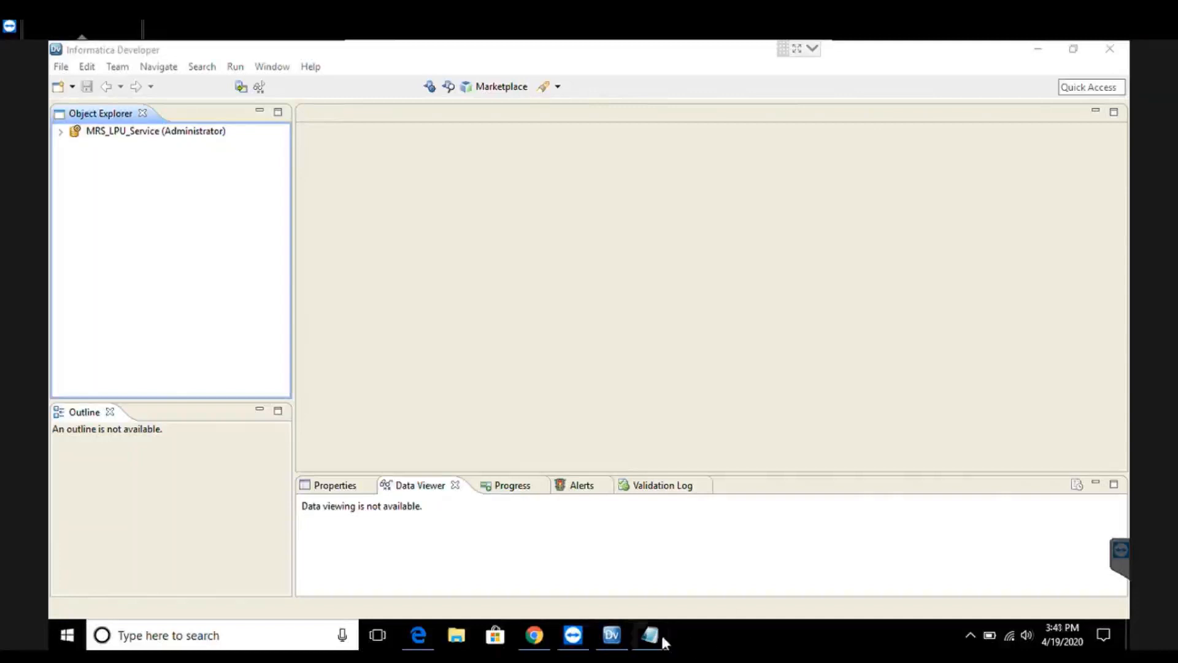
Step: Review the parser notes in Notepad on token based parsing and parsing using a reference table, and minimise them
mouse_move(663, 639)
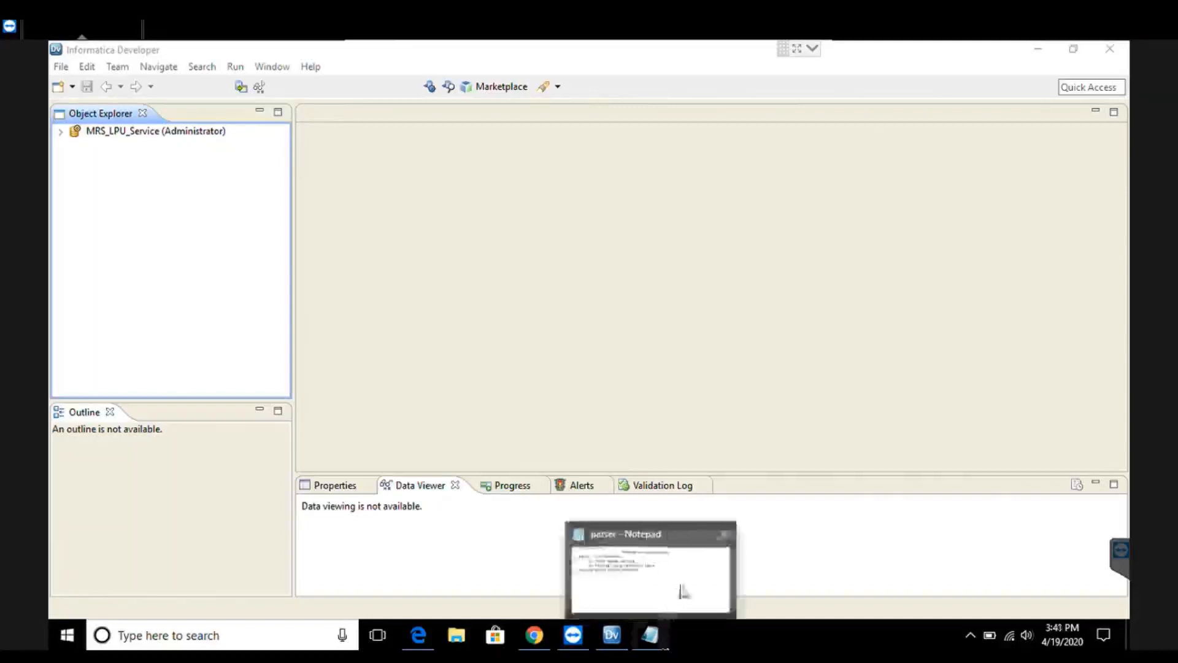
left_click(682, 591)
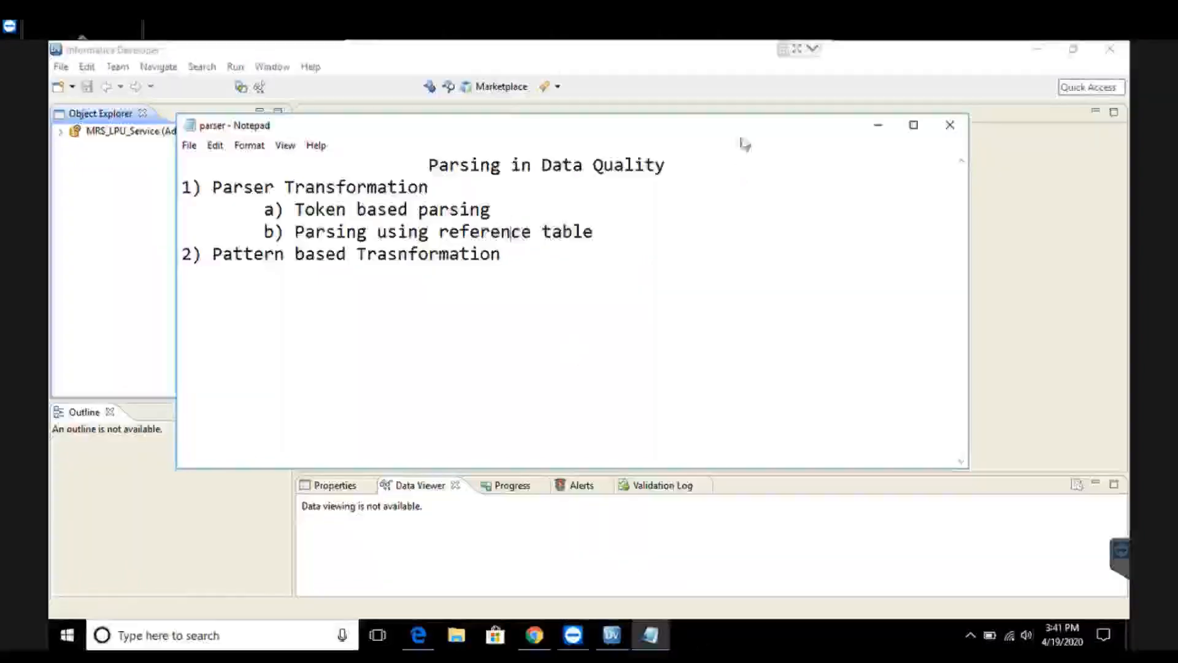
left_click_drag(742, 135, 800, 172)
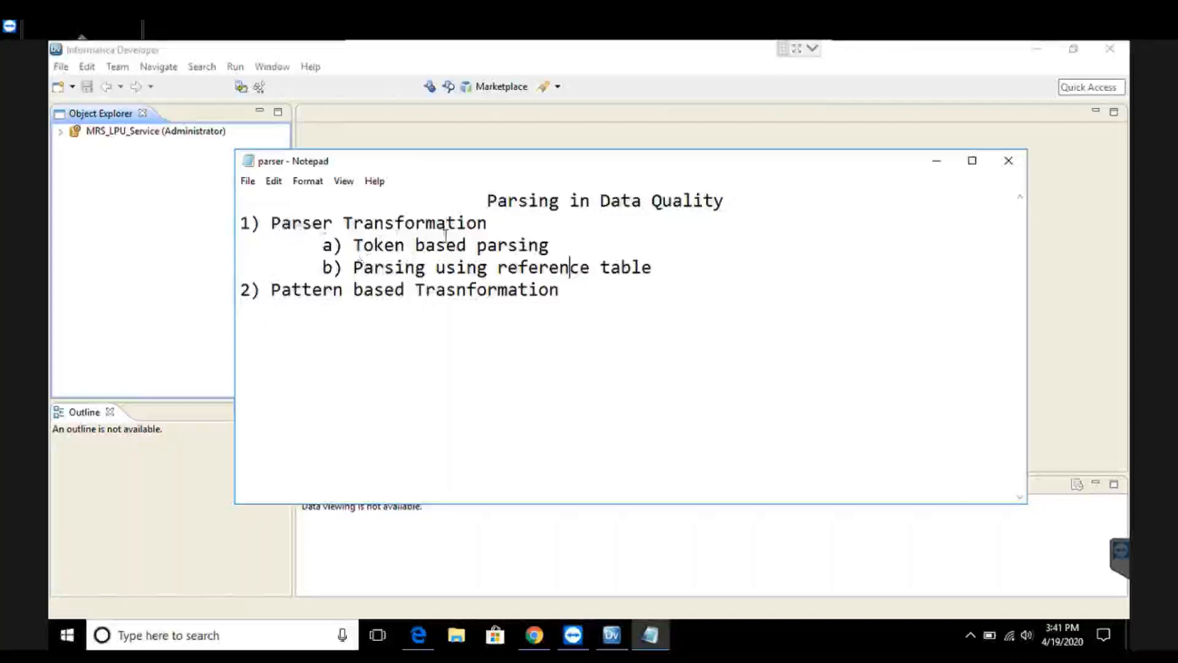
left_click(367, 251)
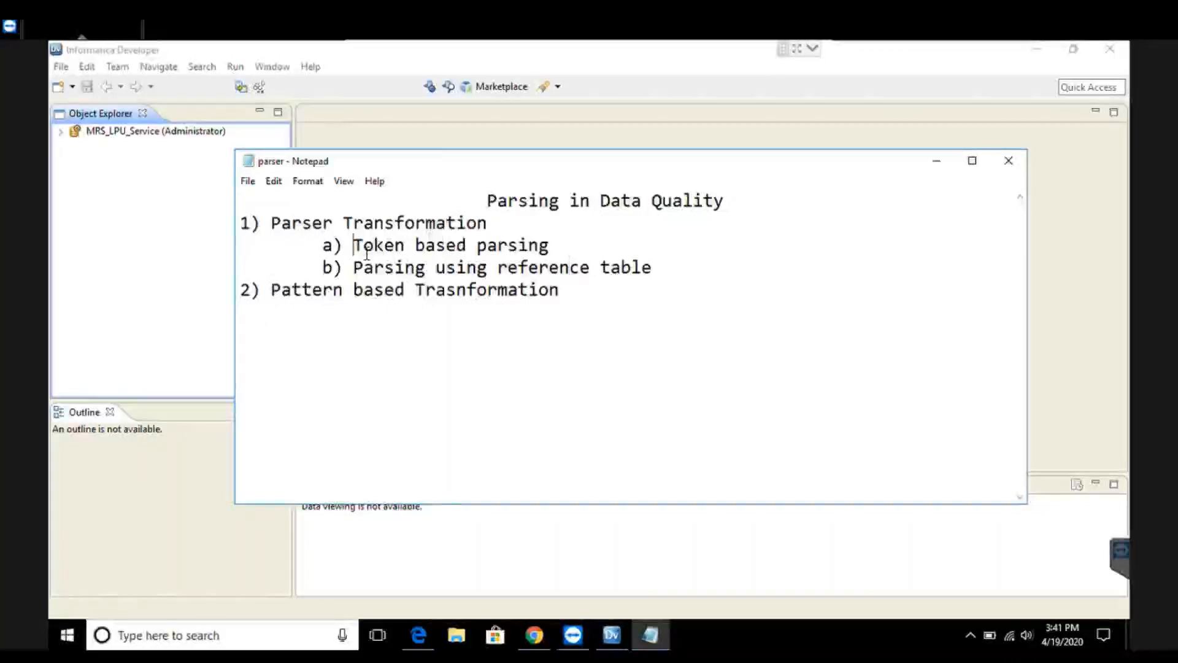
left_click_drag(367, 252, 530, 253)
left_click(530, 253)
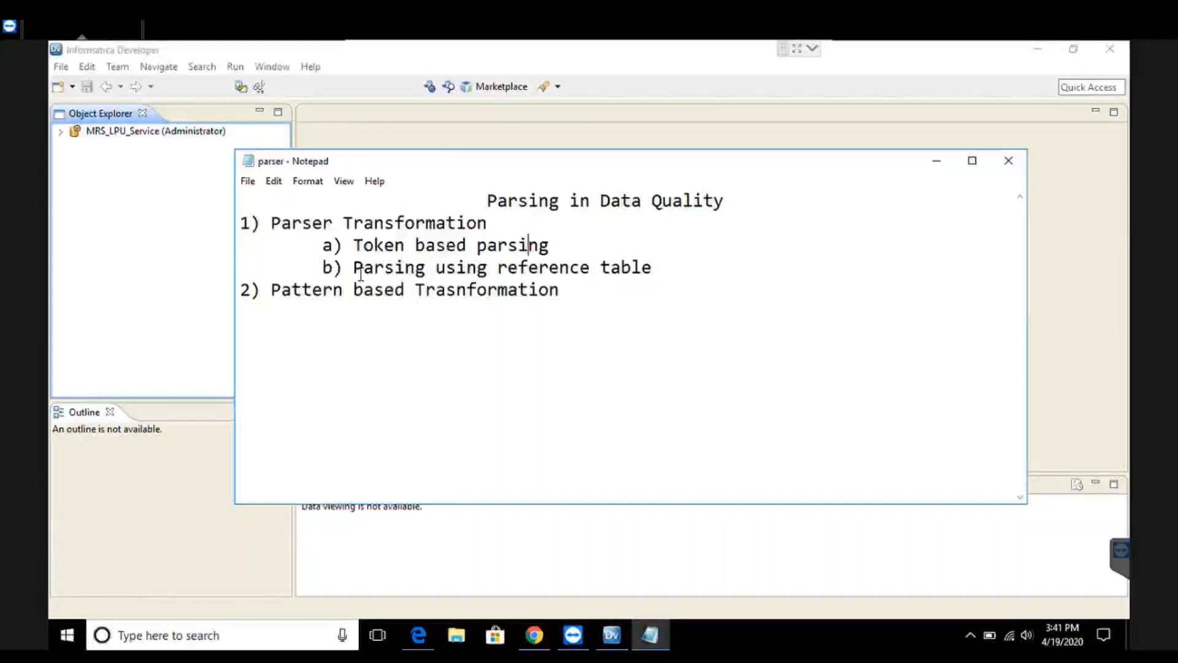
left_click_drag(360, 273, 550, 277)
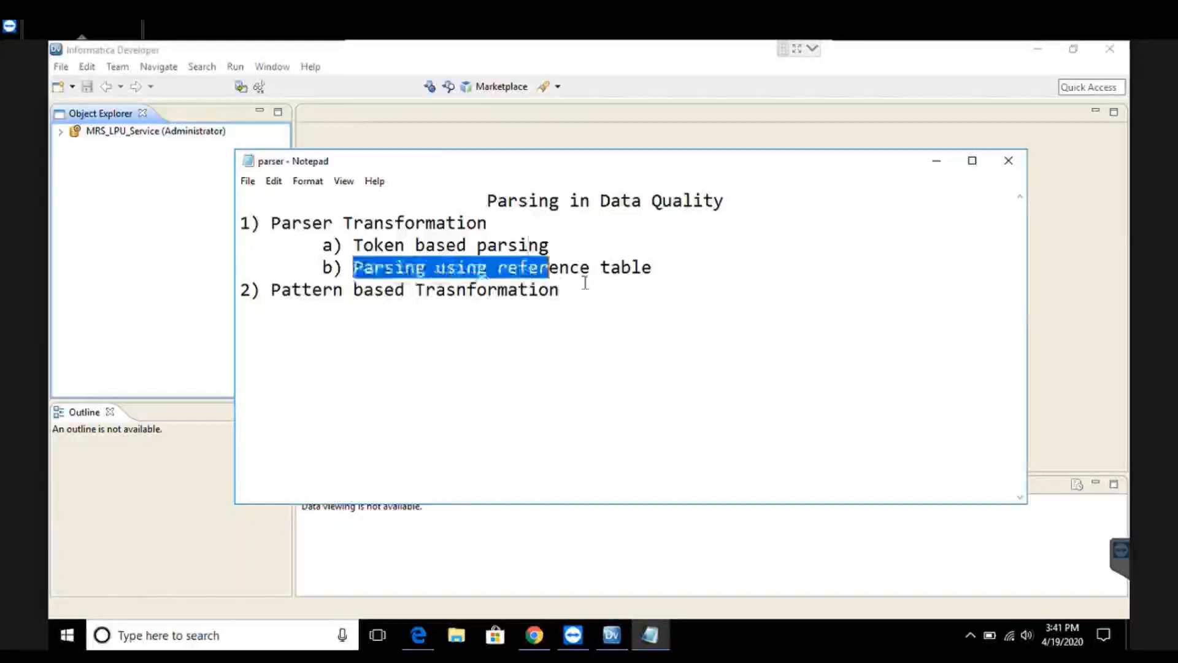
left_click(659, 282)
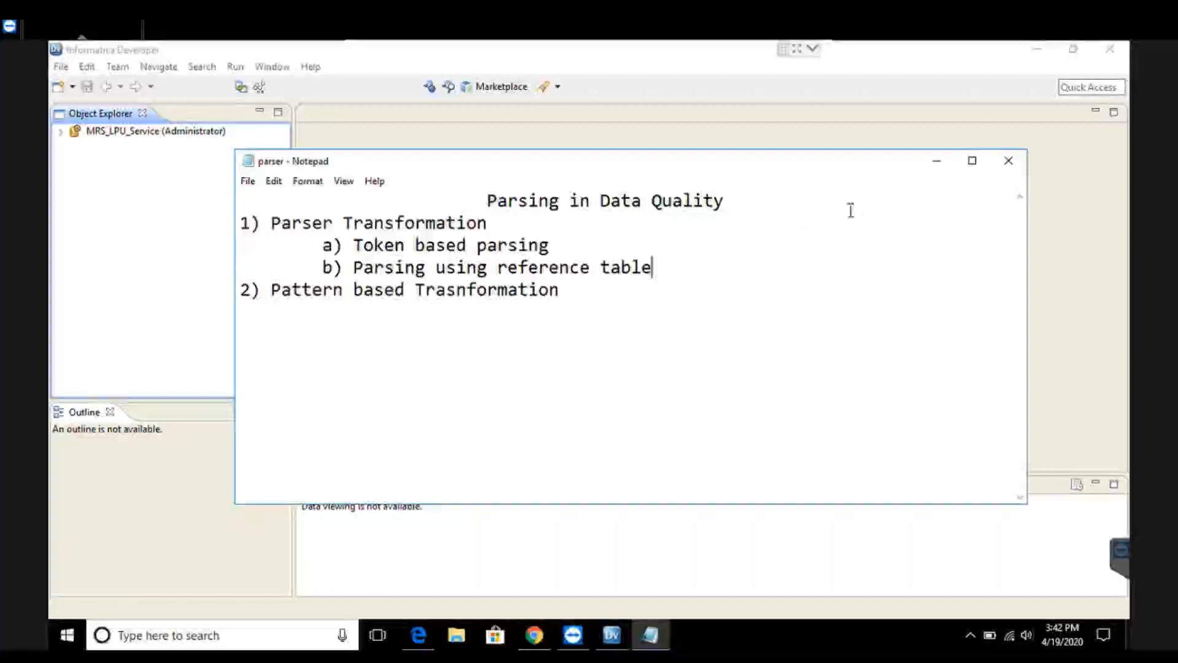
left_click(936, 160)
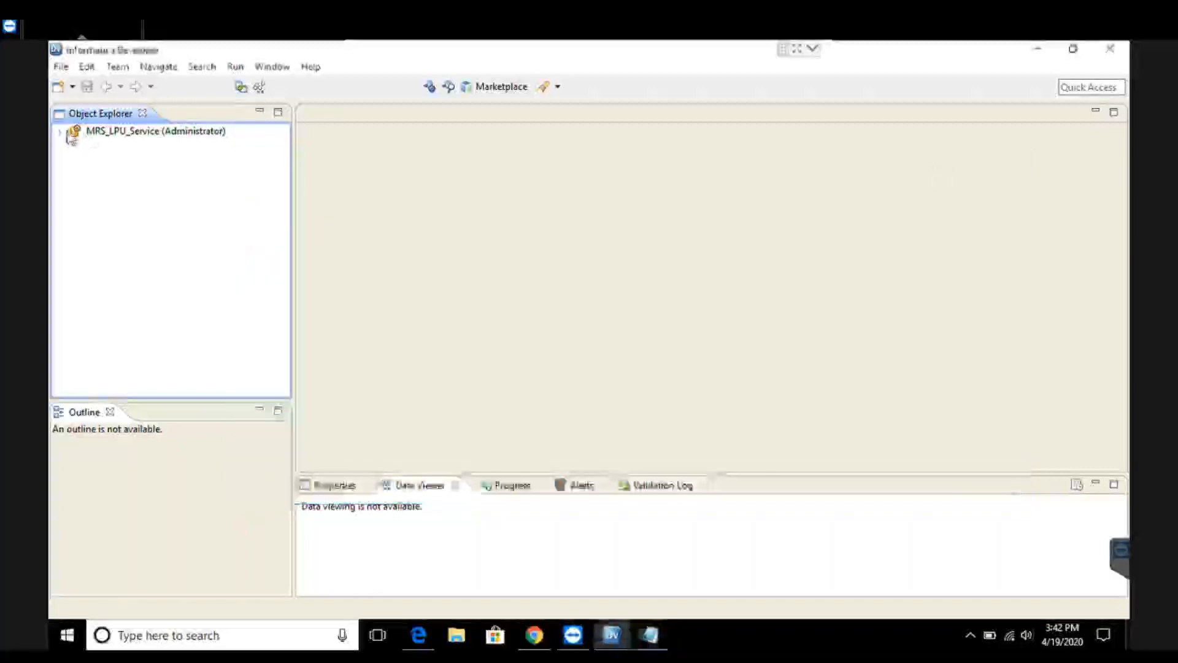
Step: Open the Employee_new physical data object in the KE177 project, run its data preview and enlarge the output area
left_click(61, 132)
left_click(75, 160)
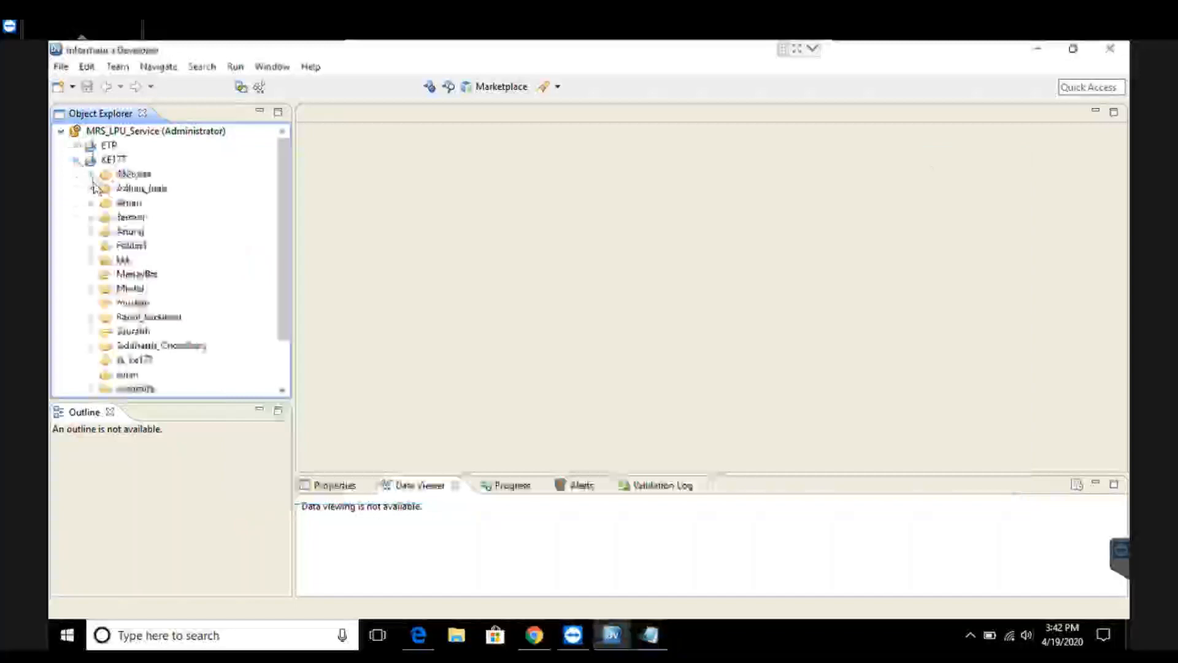
left_click(91, 202)
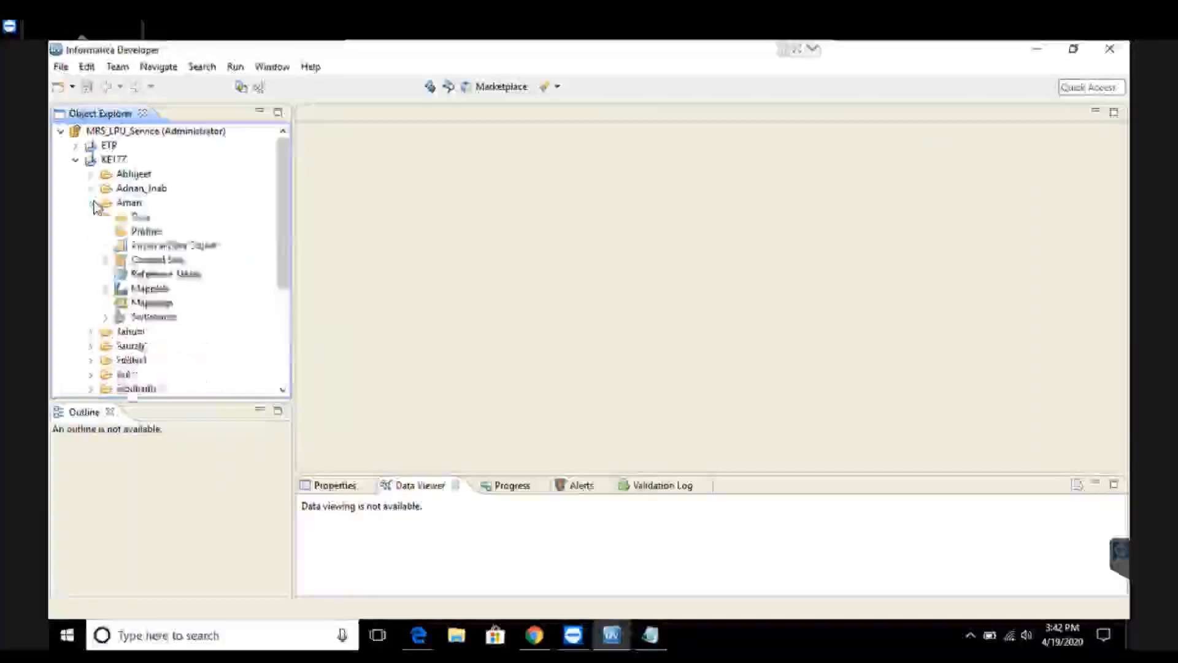
left_click(106, 245)
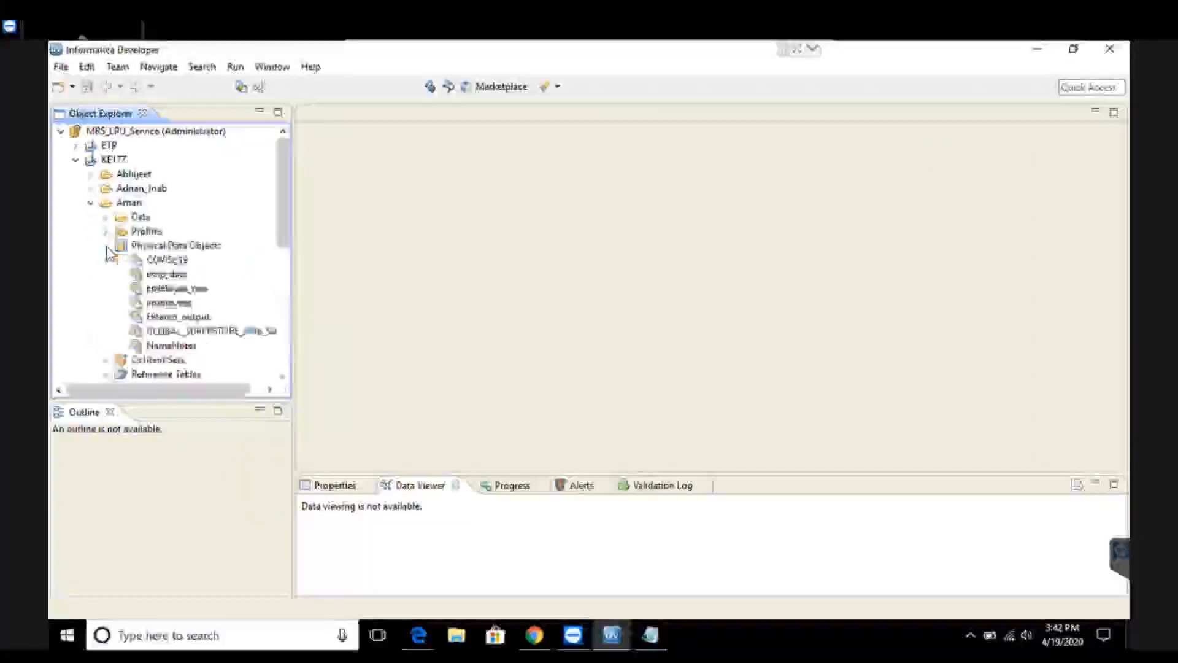
double_click(172, 289)
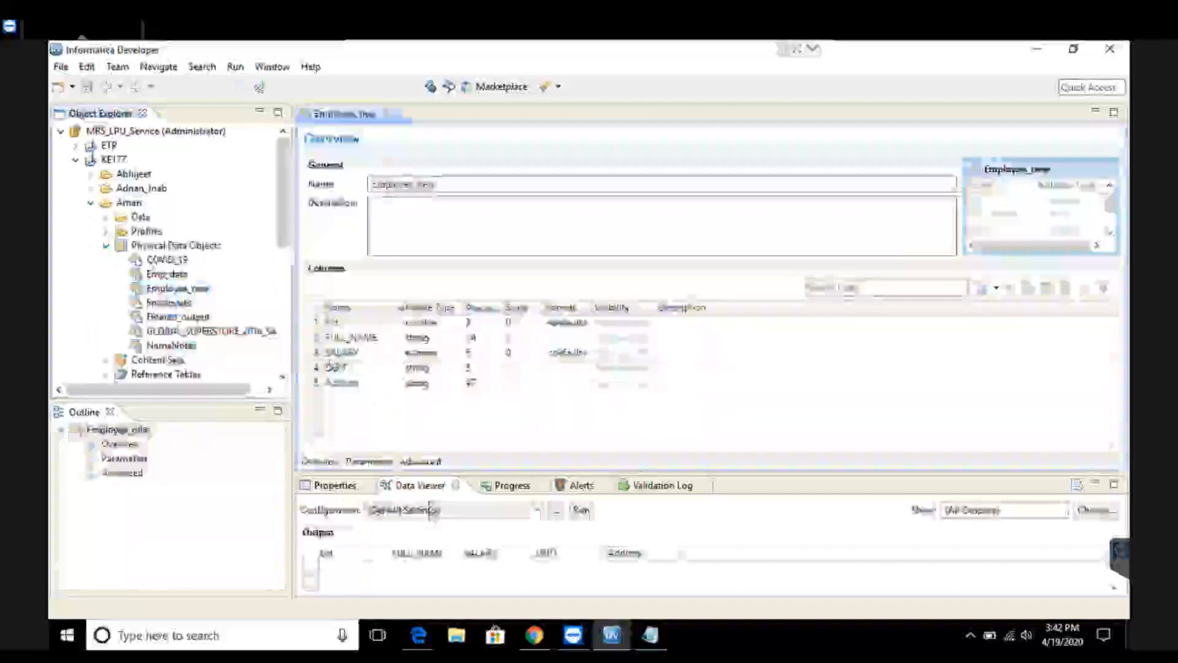
left_click(582, 511)
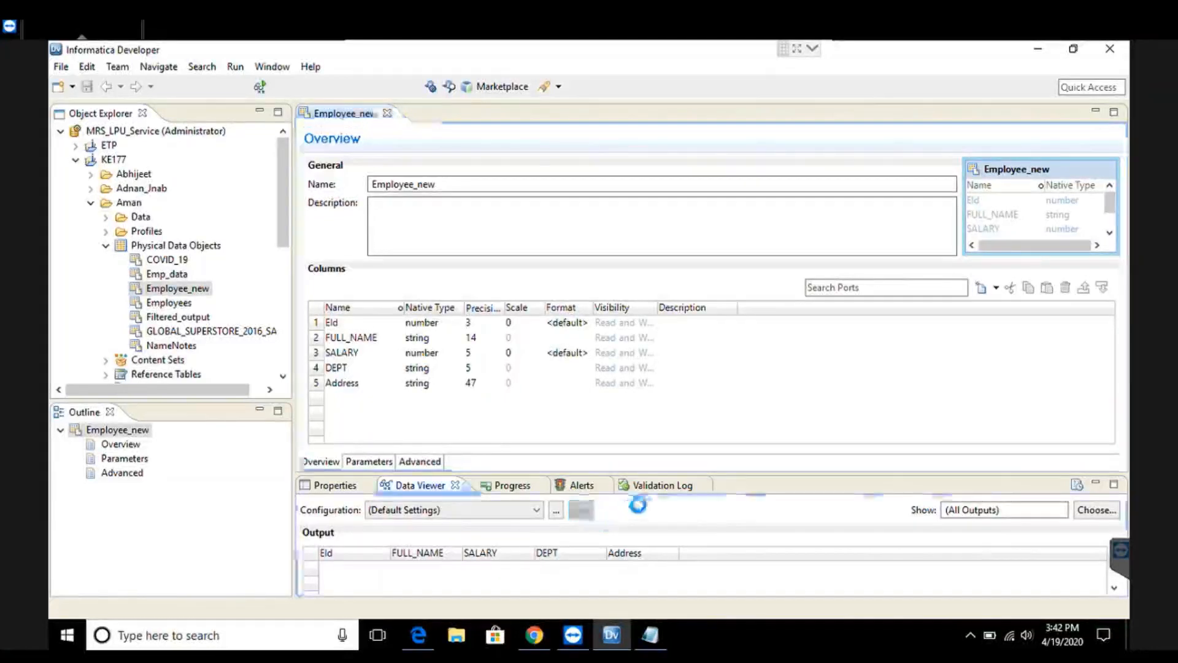
left_click_drag(649, 478, 652, 437)
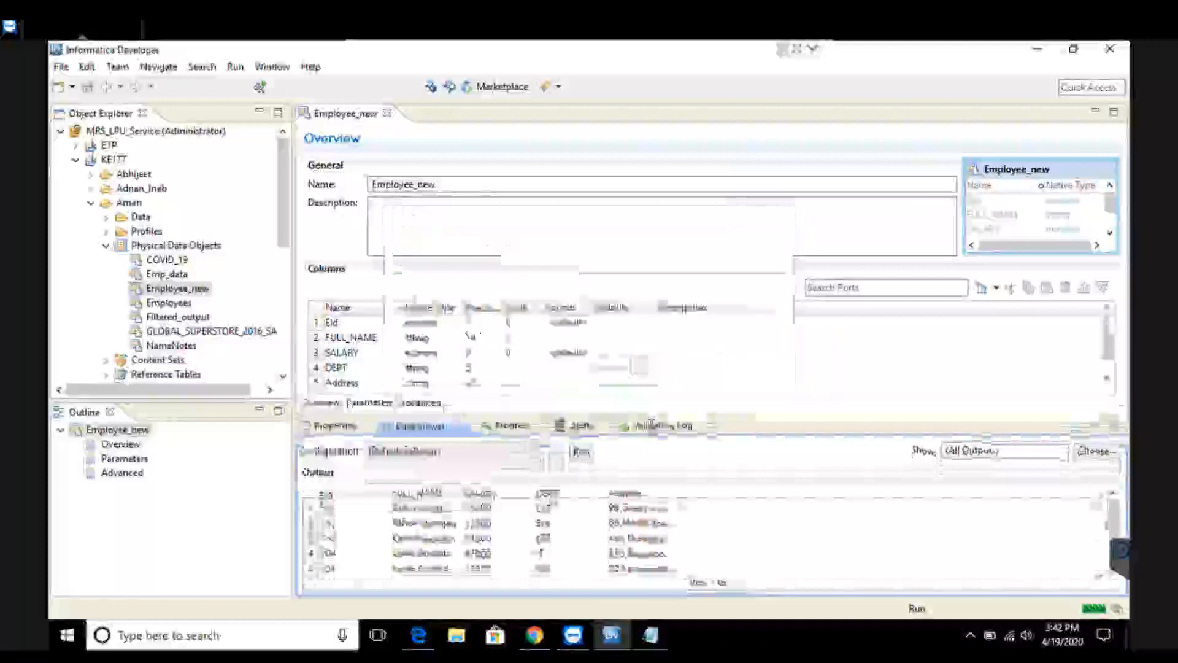
left_click_drag(651, 423, 652, 396)
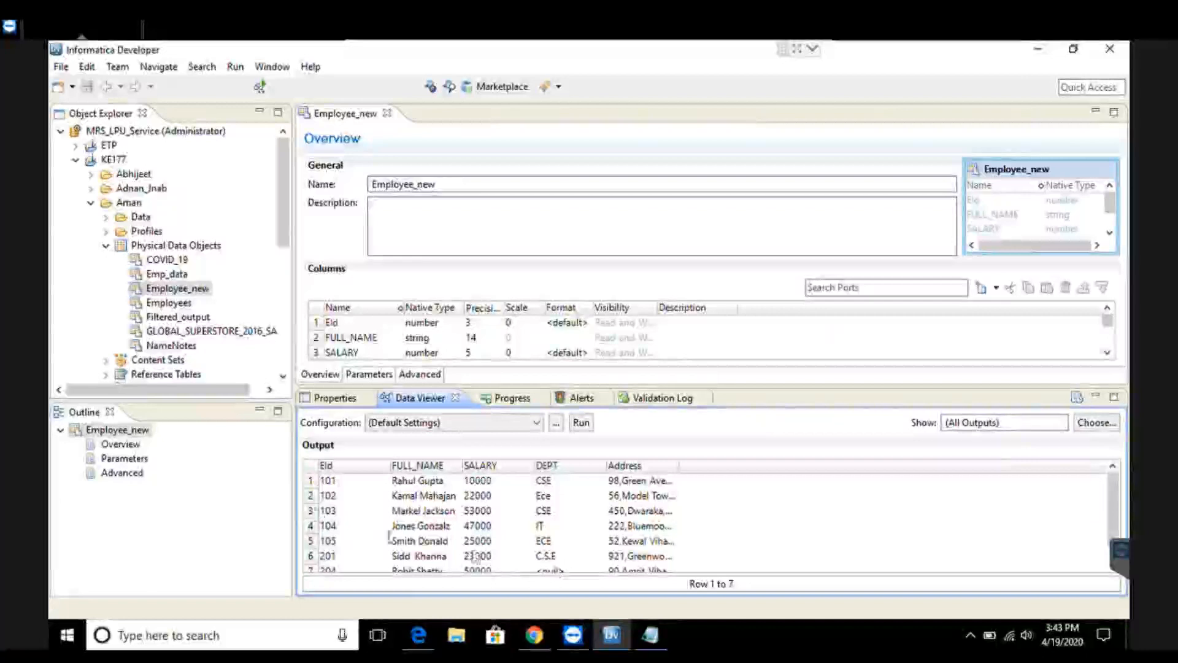
Step: Open Department_Reference_Table from the same folder's reference tables and display its valid and invalid department values
scroll(196, 246, "down", 2)
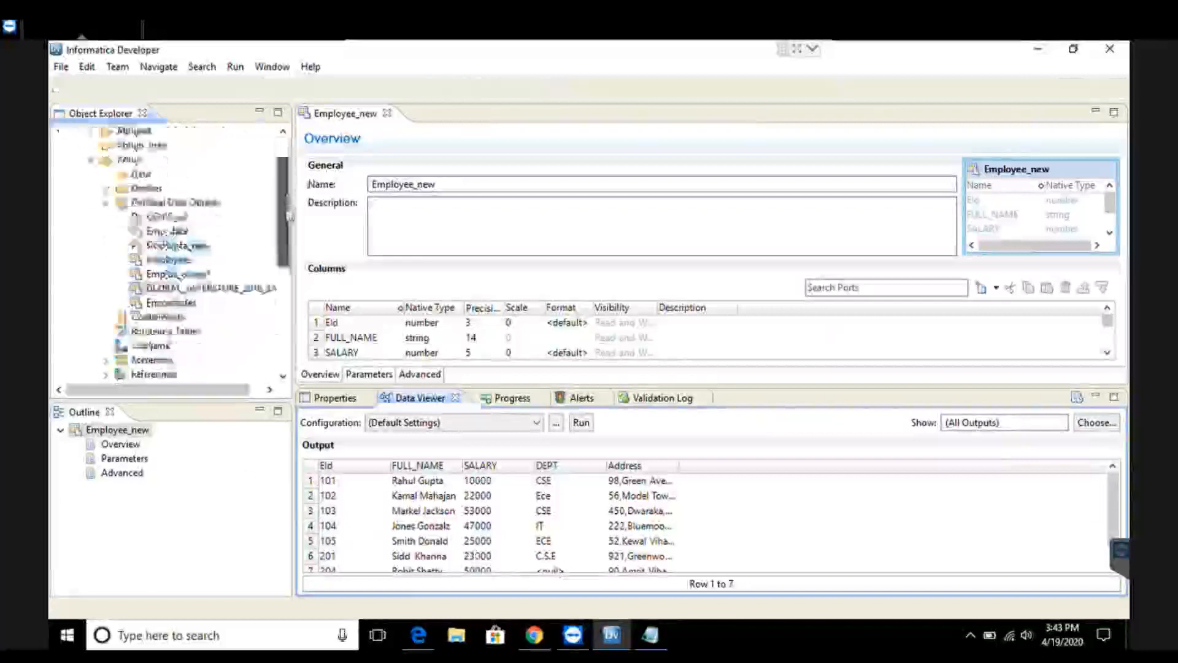
left_click(105, 303)
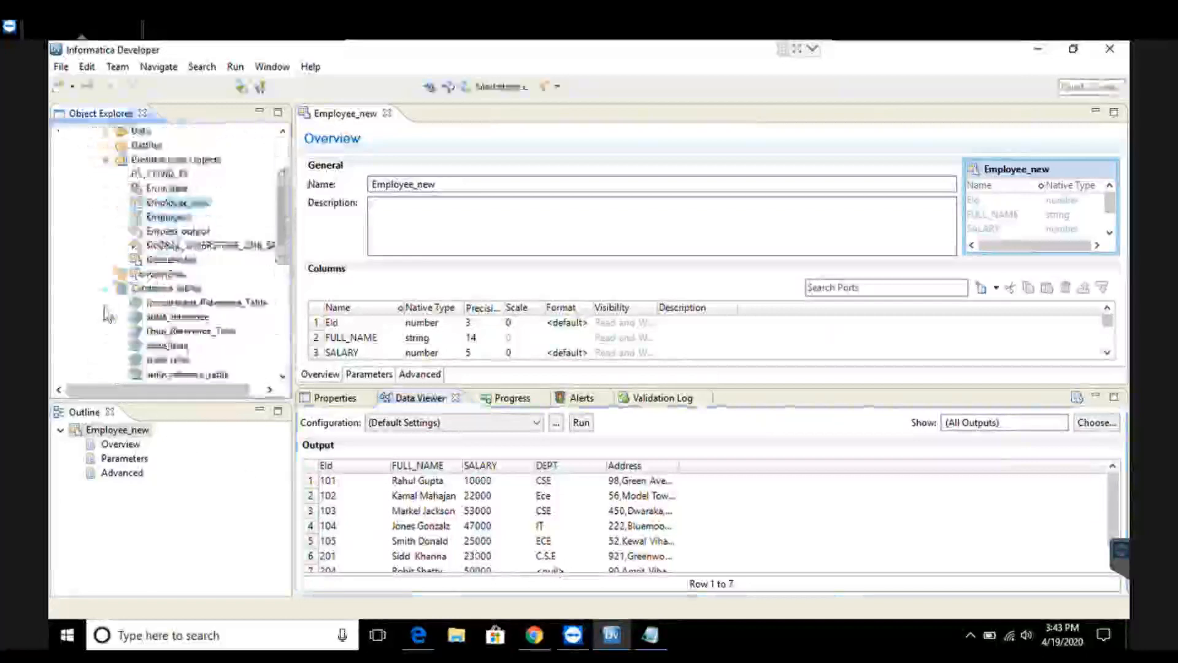
double_click(162, 305)
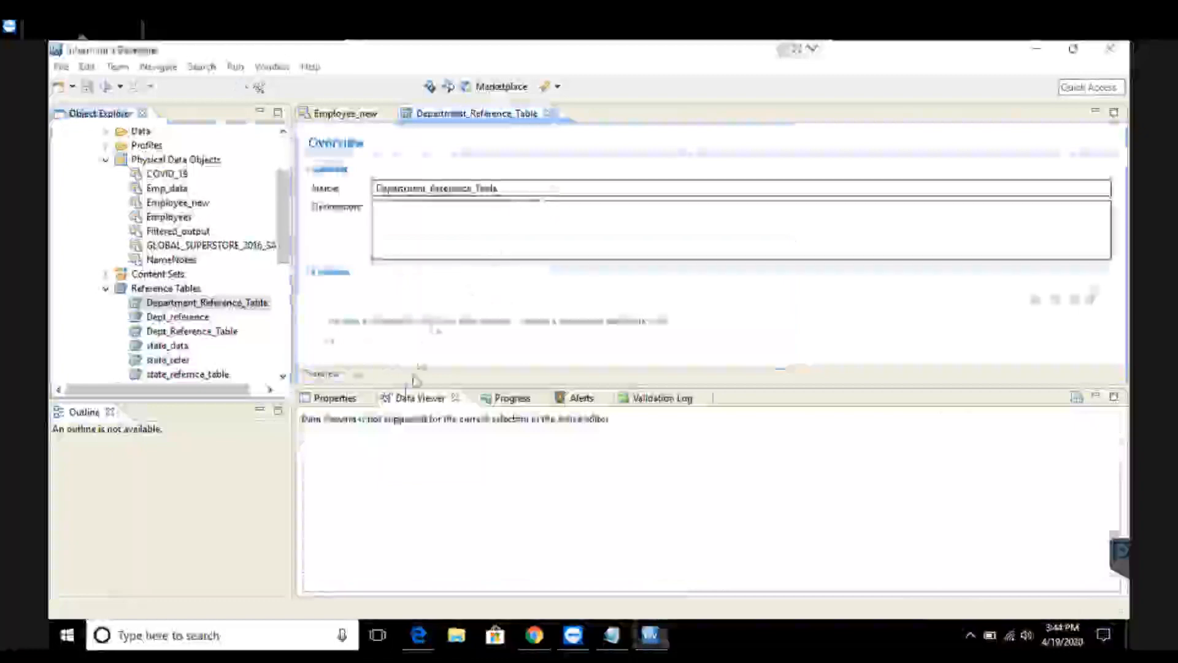
left_click(354, 374)
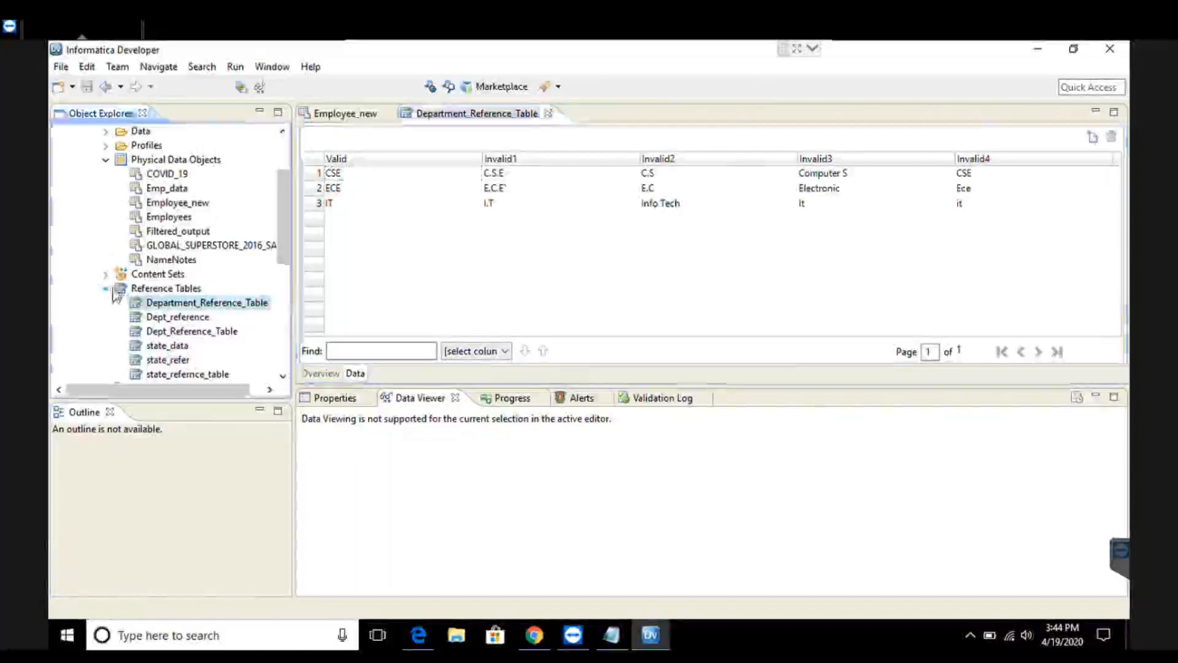
Step: Create a mapping named Parse_reference_Mapping in the KE177 folder that holds Employee_new
left_click(106, 290)
scroll(283, 254, "up", 3)
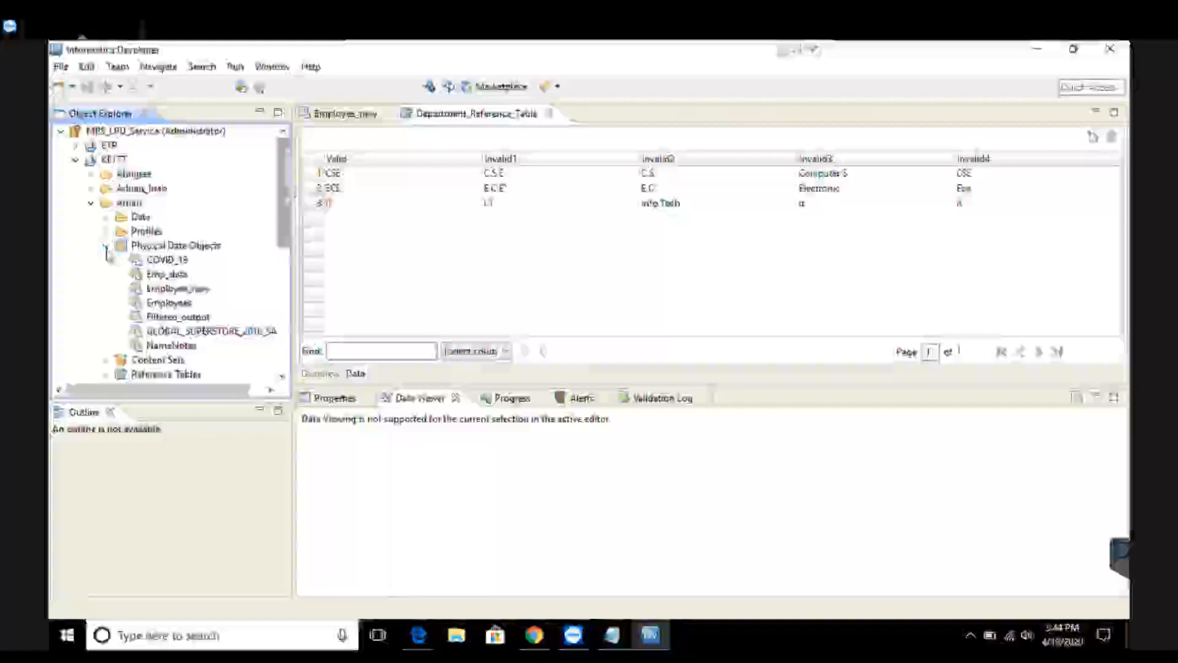
left_click(105, 245)
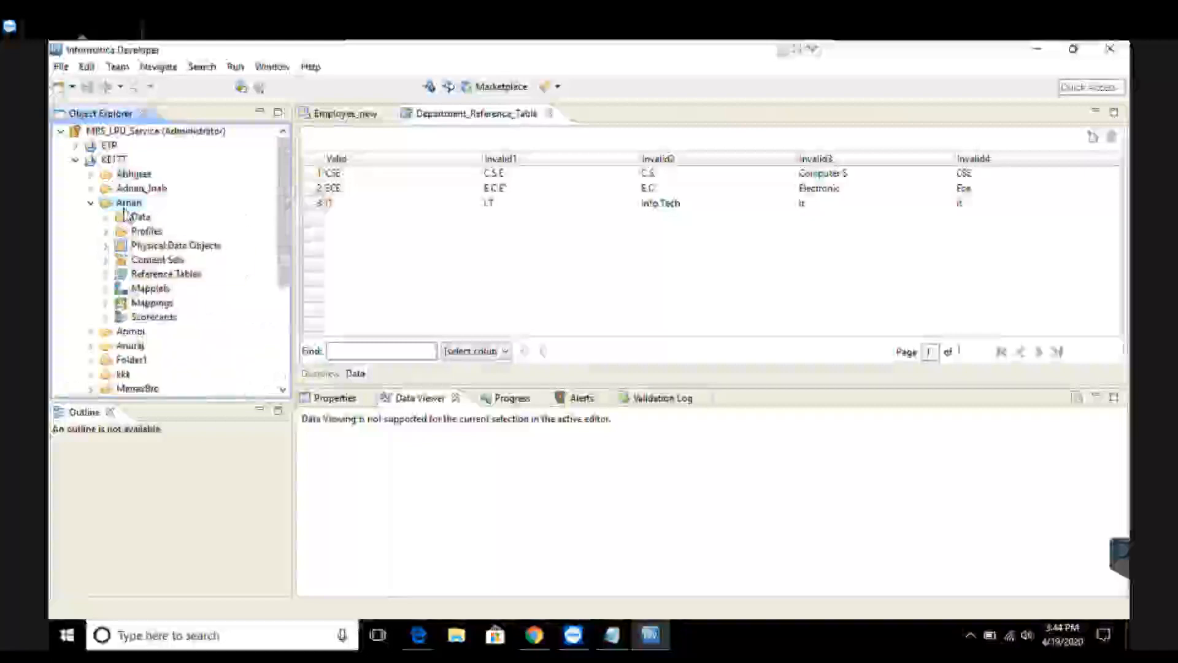
right_click(126, 211)
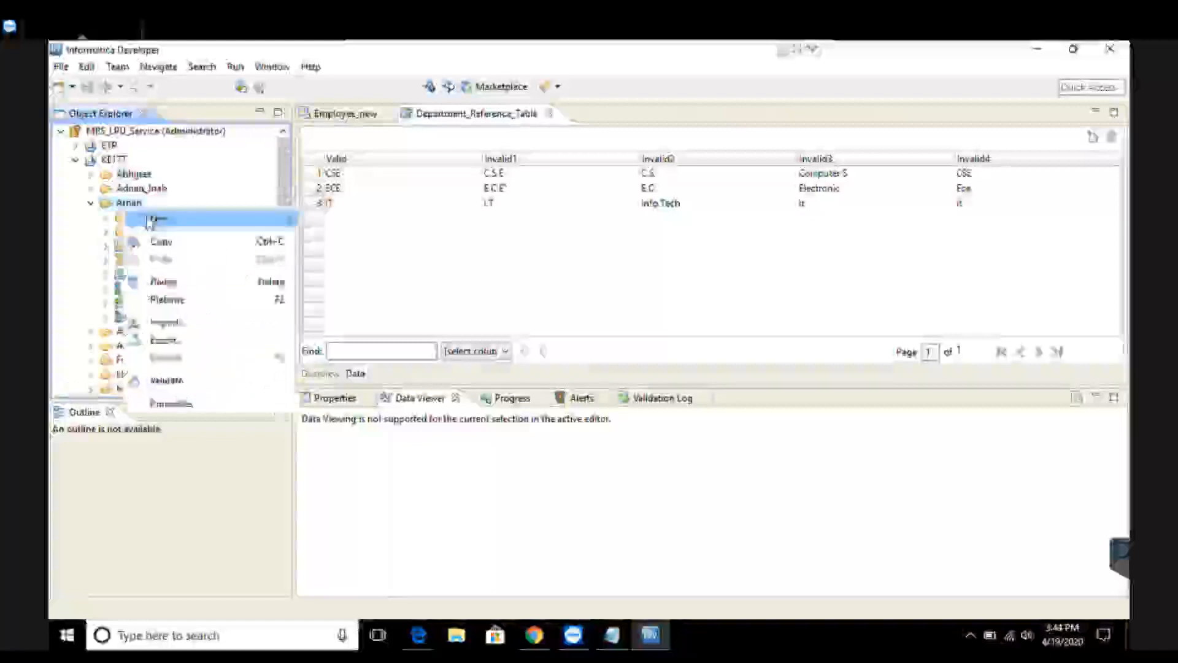
mouse_move(159, 219)
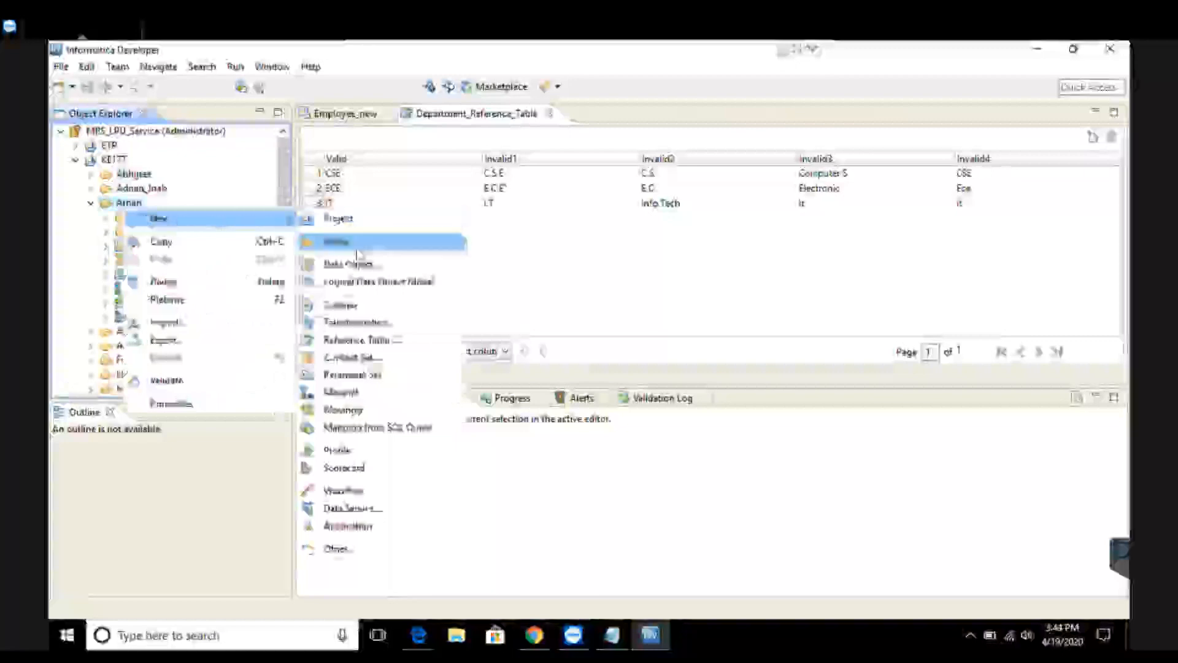
left_click(345, 410)
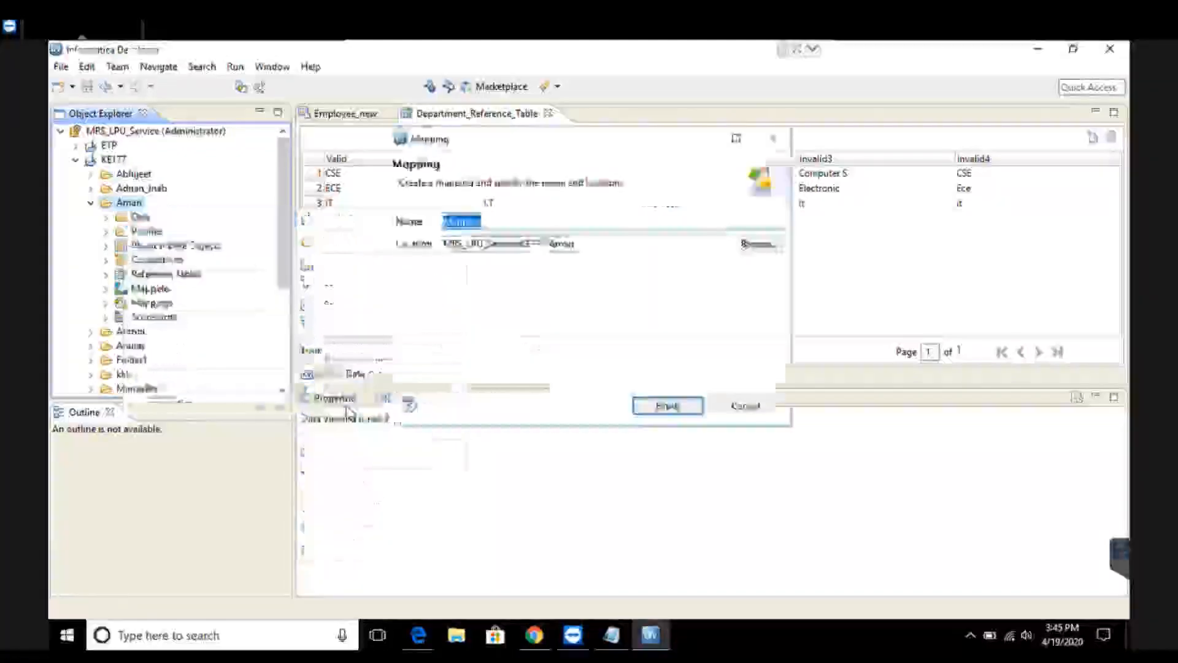
left_click(453, 228)
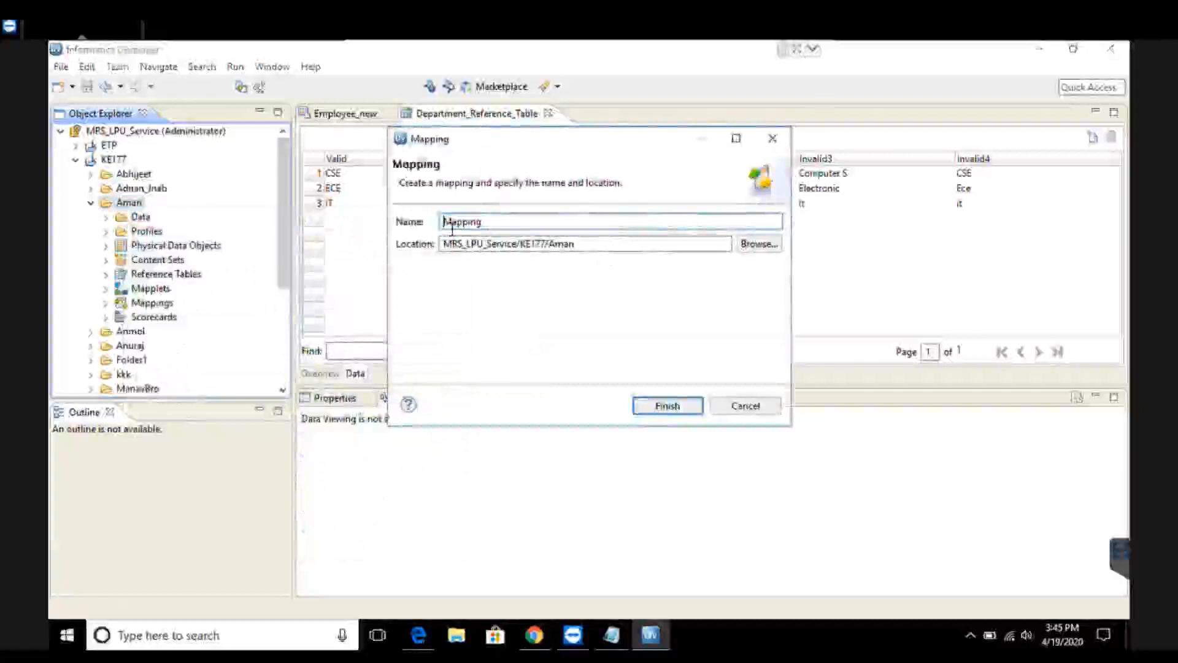
type("Parse_")
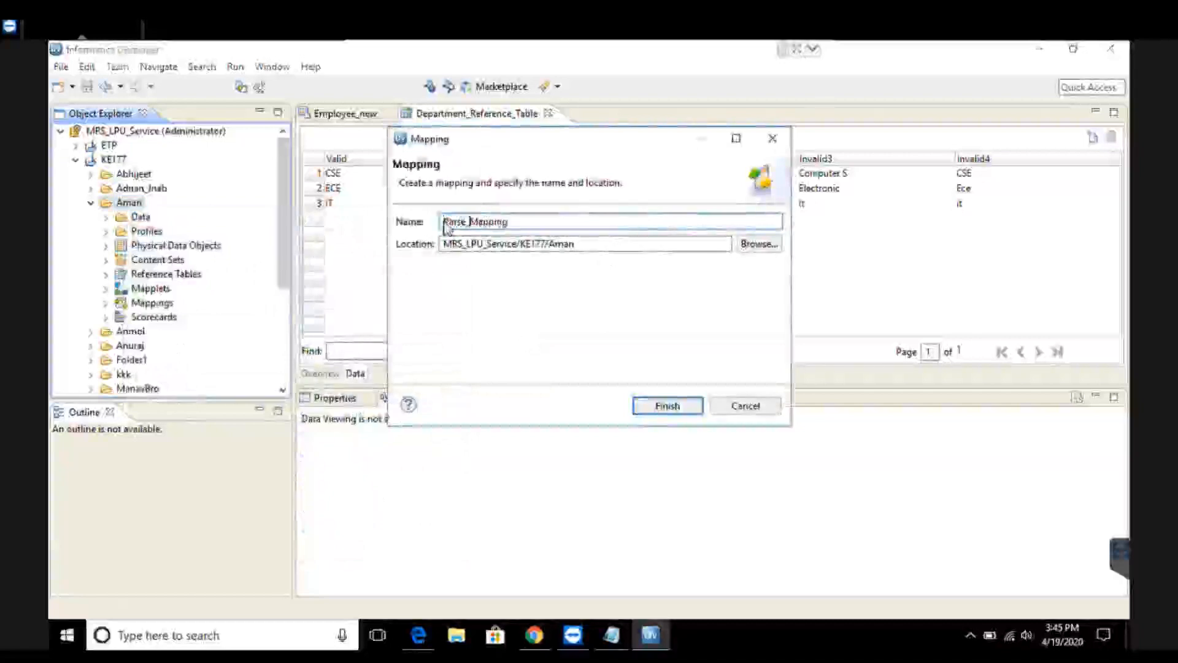
type("referen")
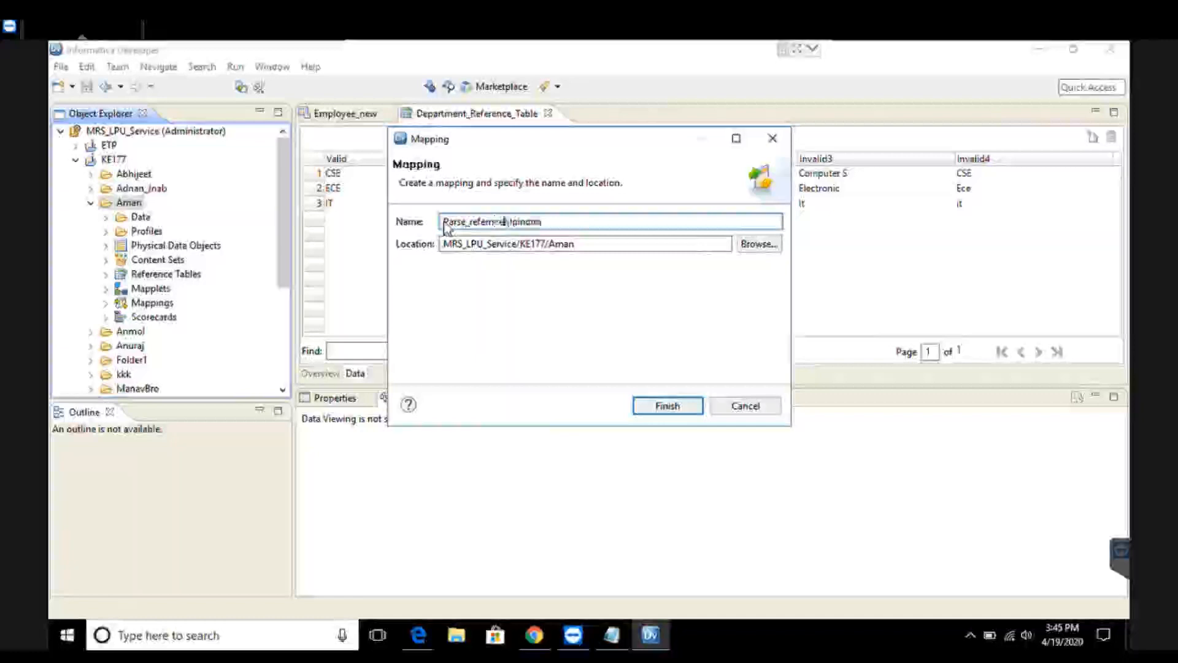
type("ce_")
left_click(492, 223)
type("e")
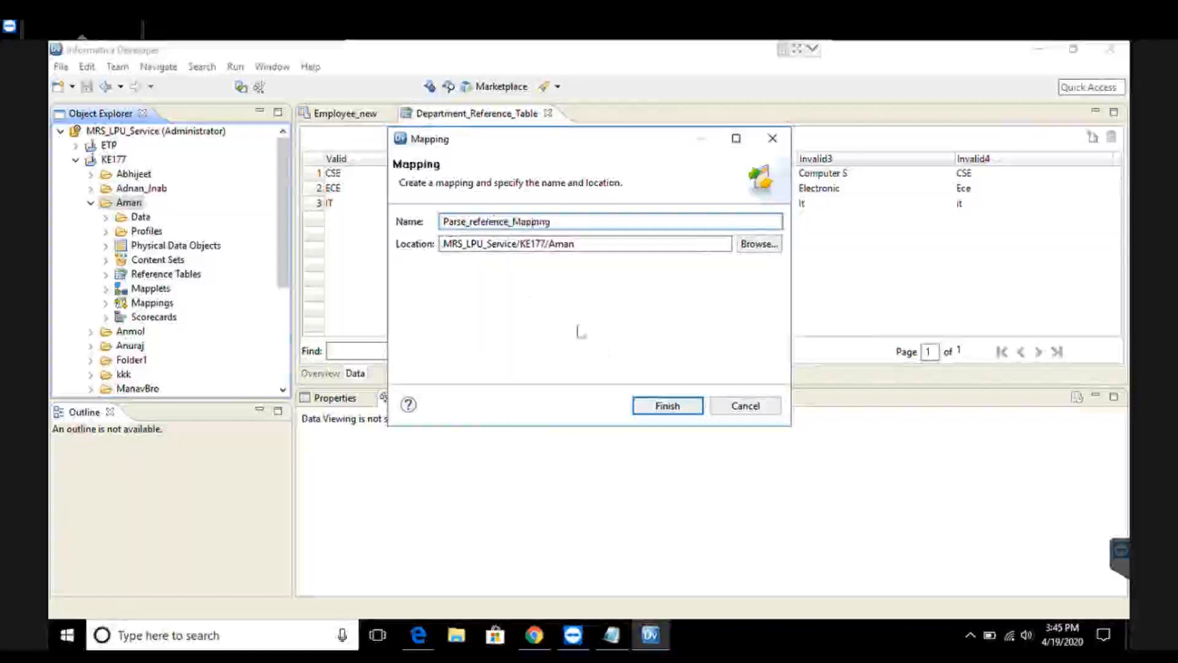
left_click(666, 408)
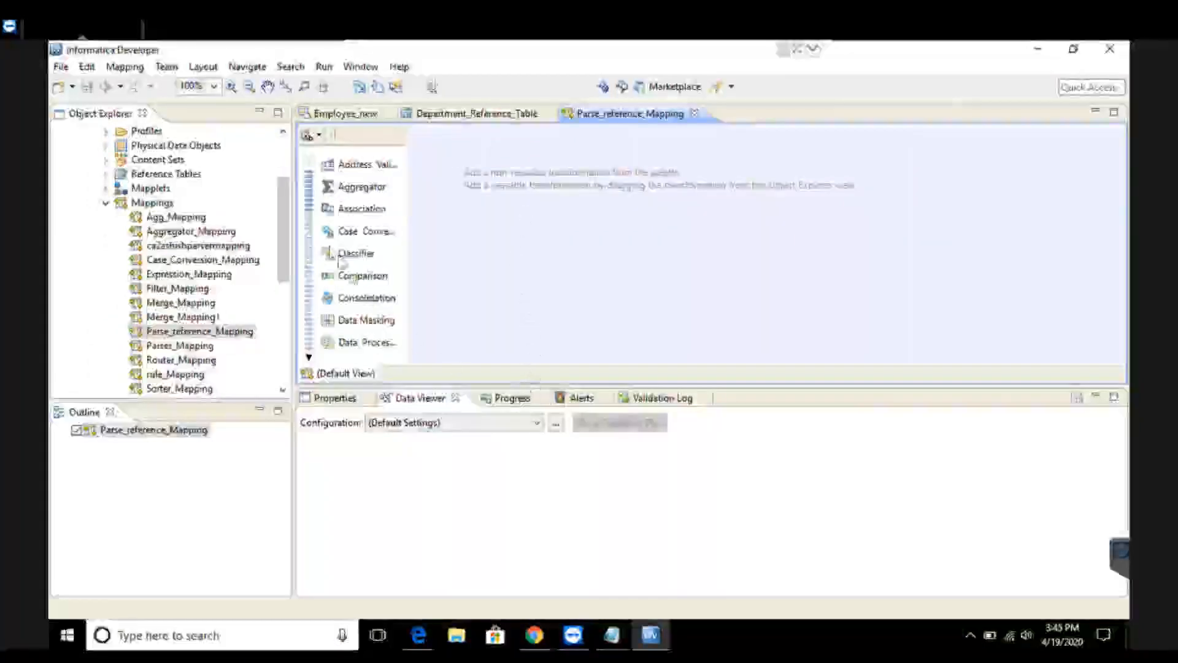
Step: Add Employee_new to the mapping as an independent read data object, move it near the palette and enlarge it to show all ports
left_click_drag(286, 232, 286, 214)
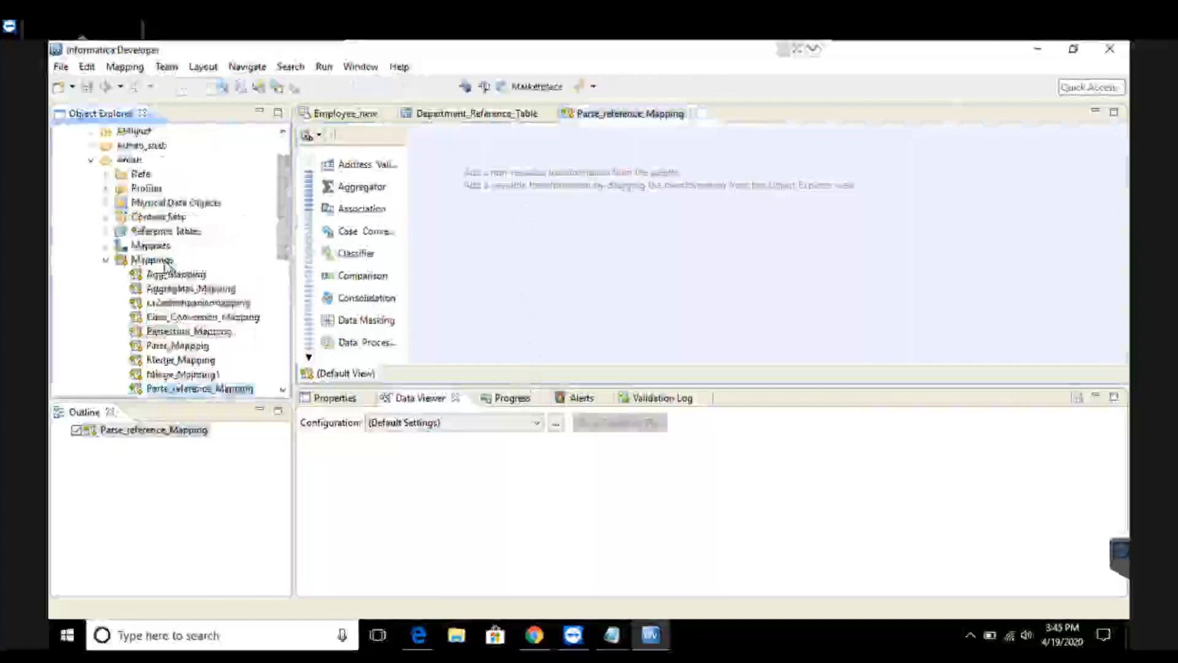
left_click(106, 203)
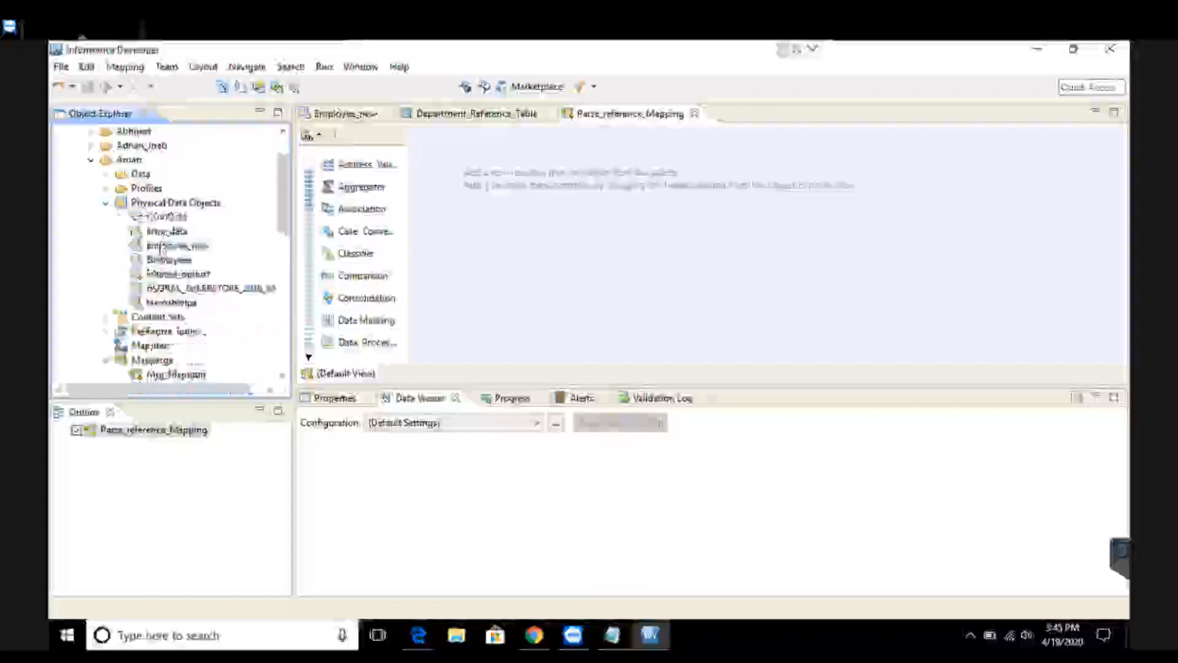
left_click_drag(163, 247, 526, 190)
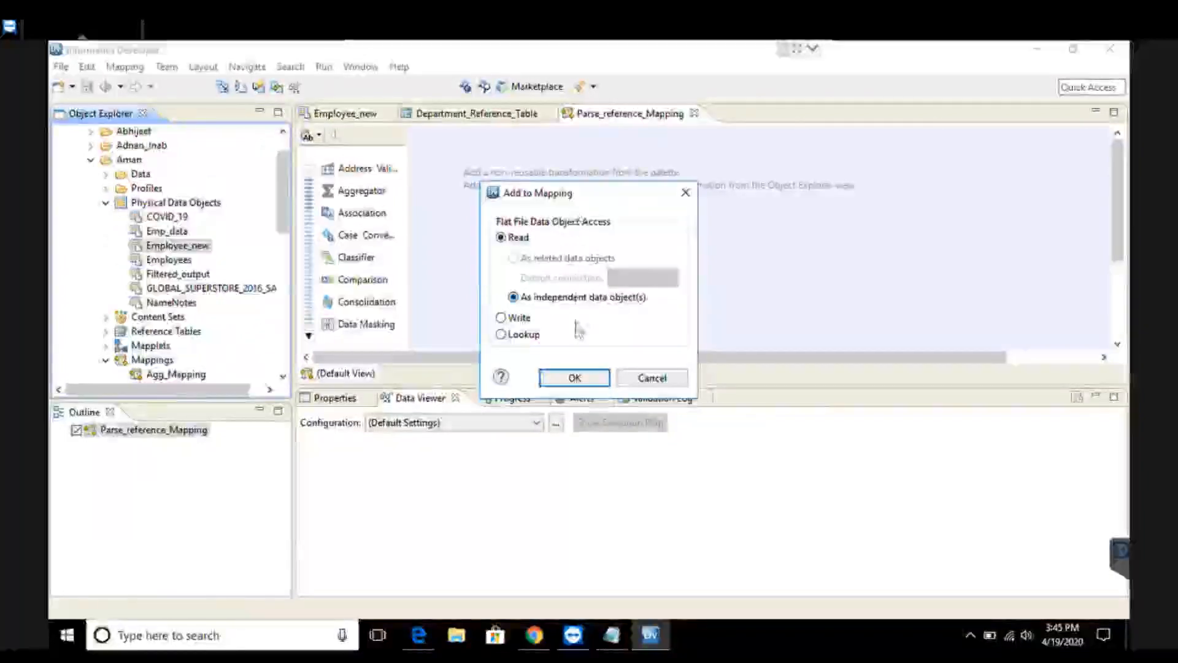
left_click(577, 378)
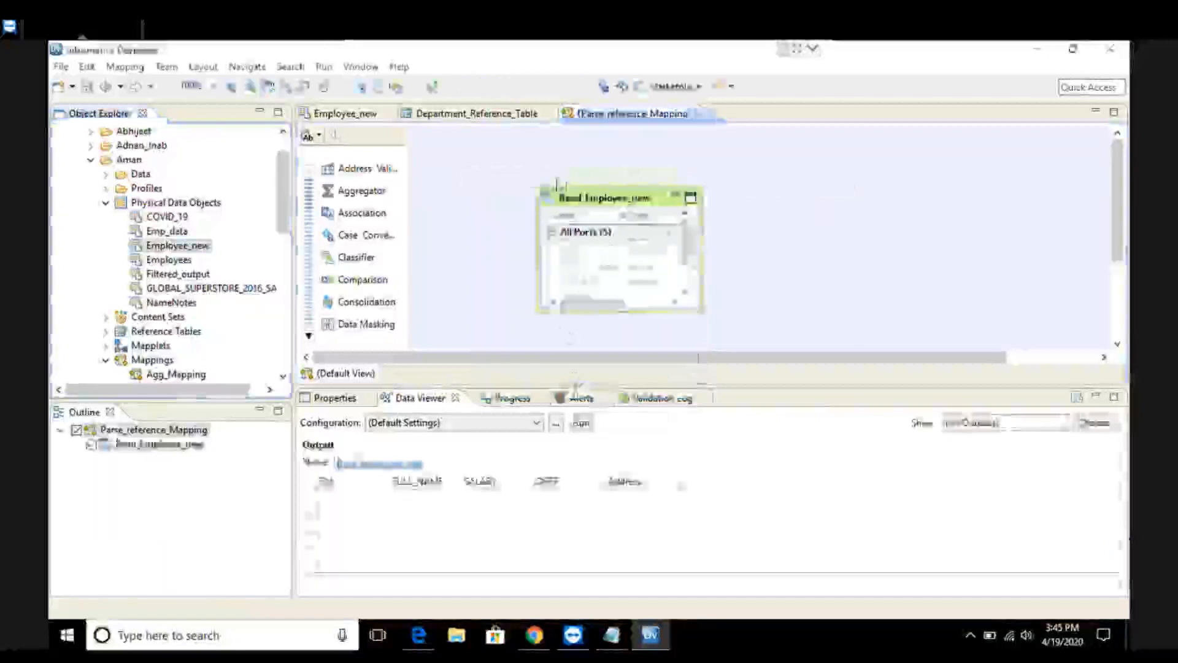
left_click_drag(590, 203, 512, 164)
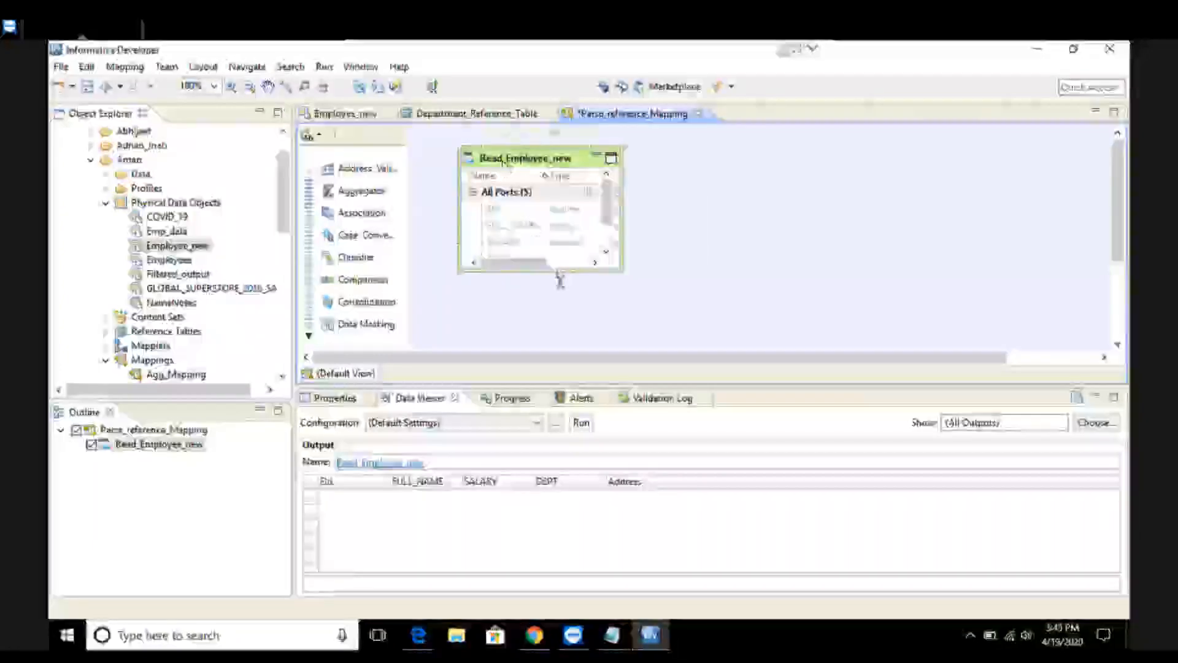
left_click(561, 307)
left_click_drag(559, 274, 563, 320)
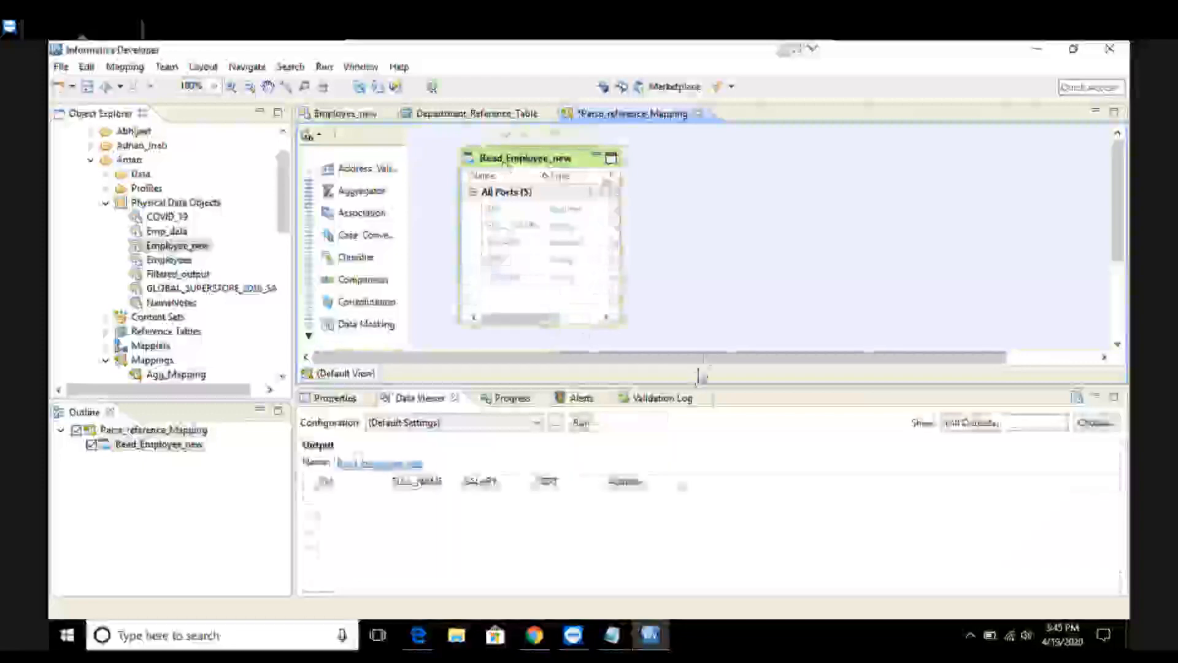
Step: Add a Parser transformation of type Token Parser to the mapping and align it beside Read_Employee_new
right_click(706, 178)
left_click(721, 181)
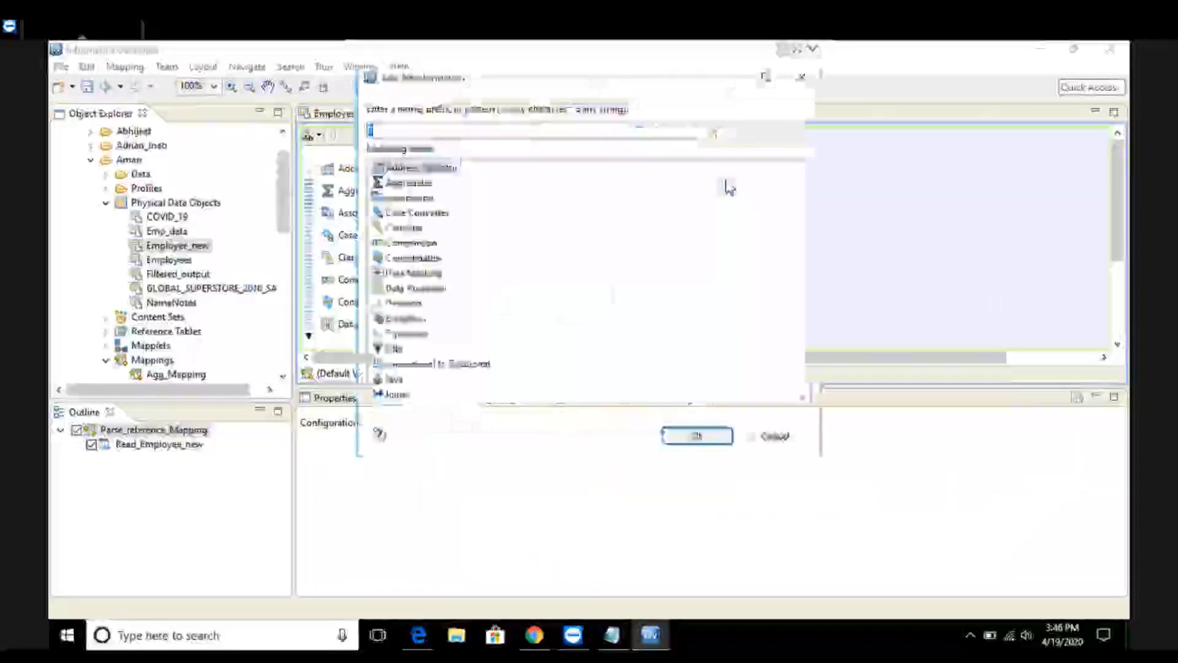
type("P")
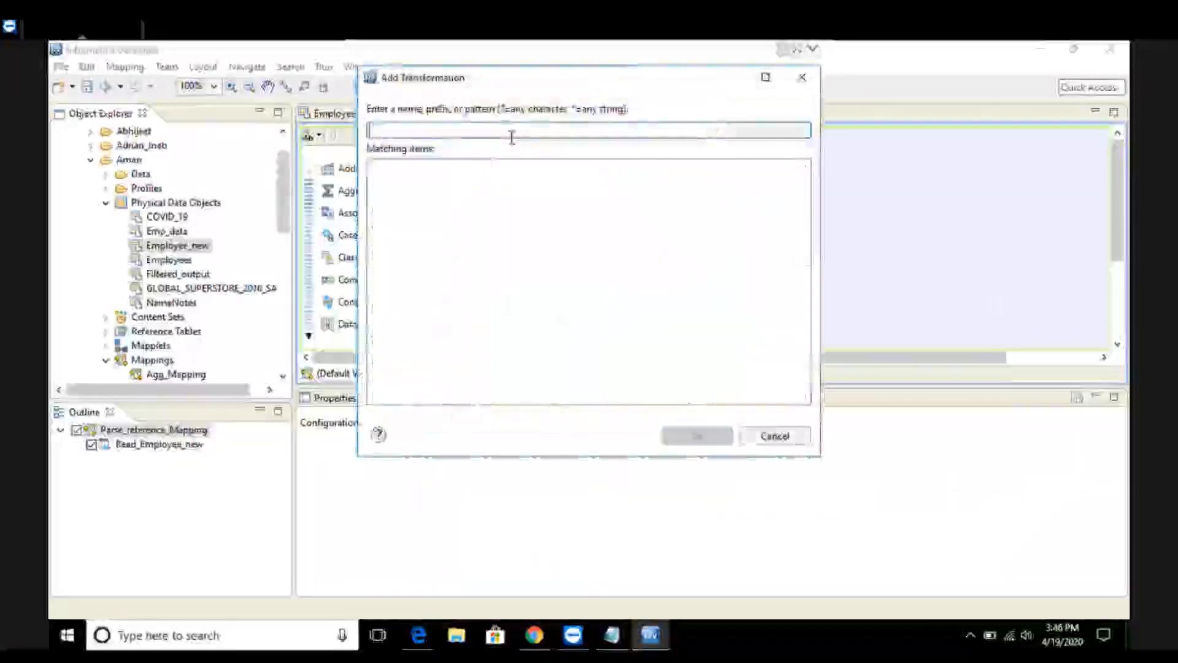
type("arser")
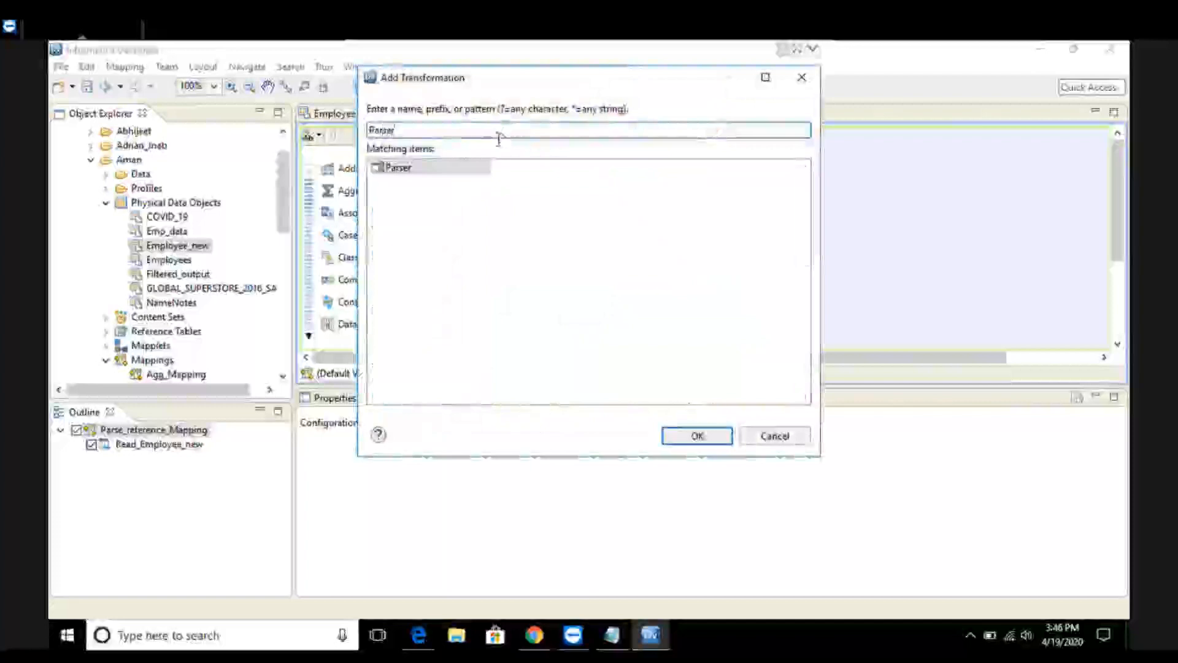
left_click(435, 175)
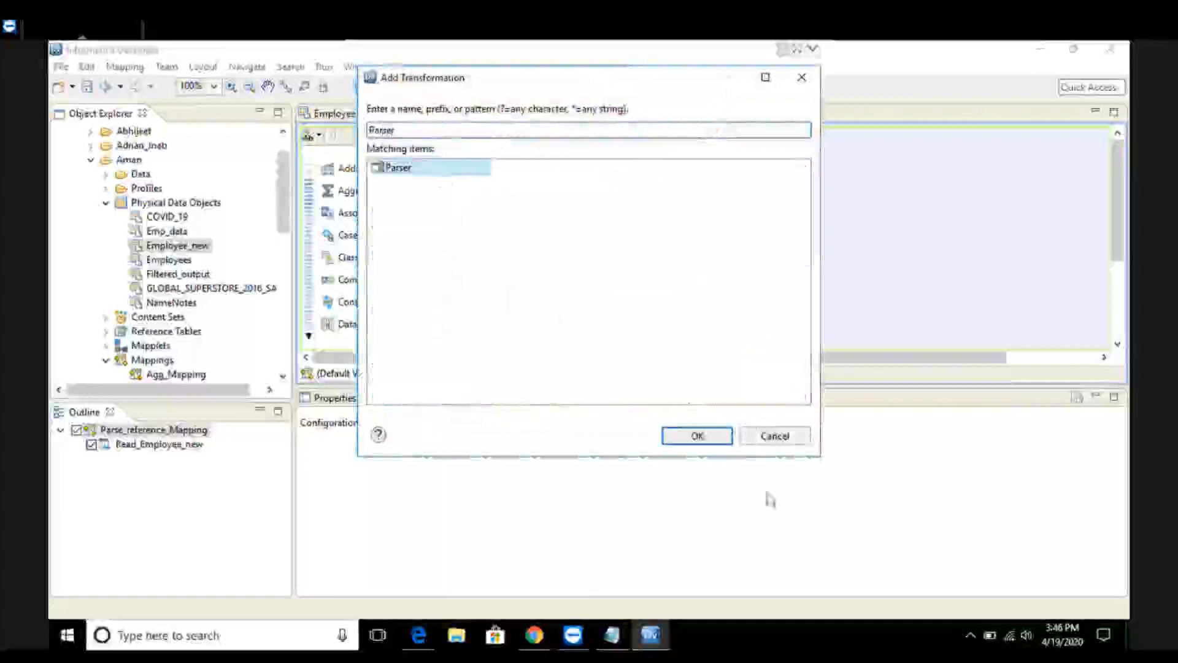
left_click(700, 436)
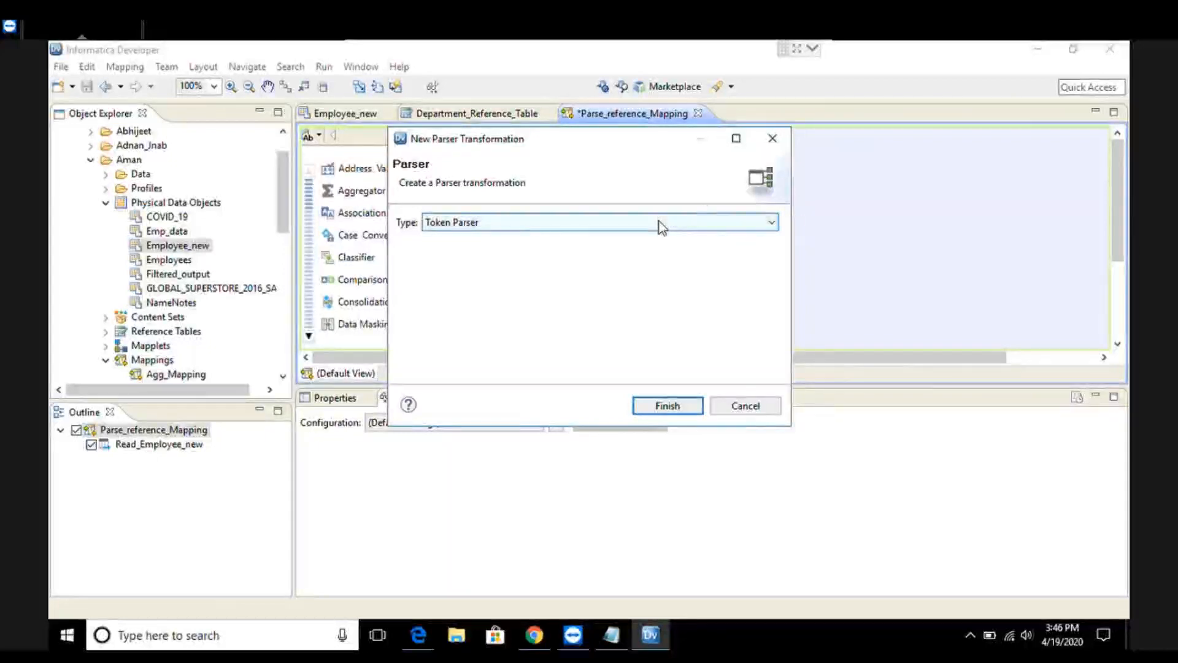
left_click(667, 406)
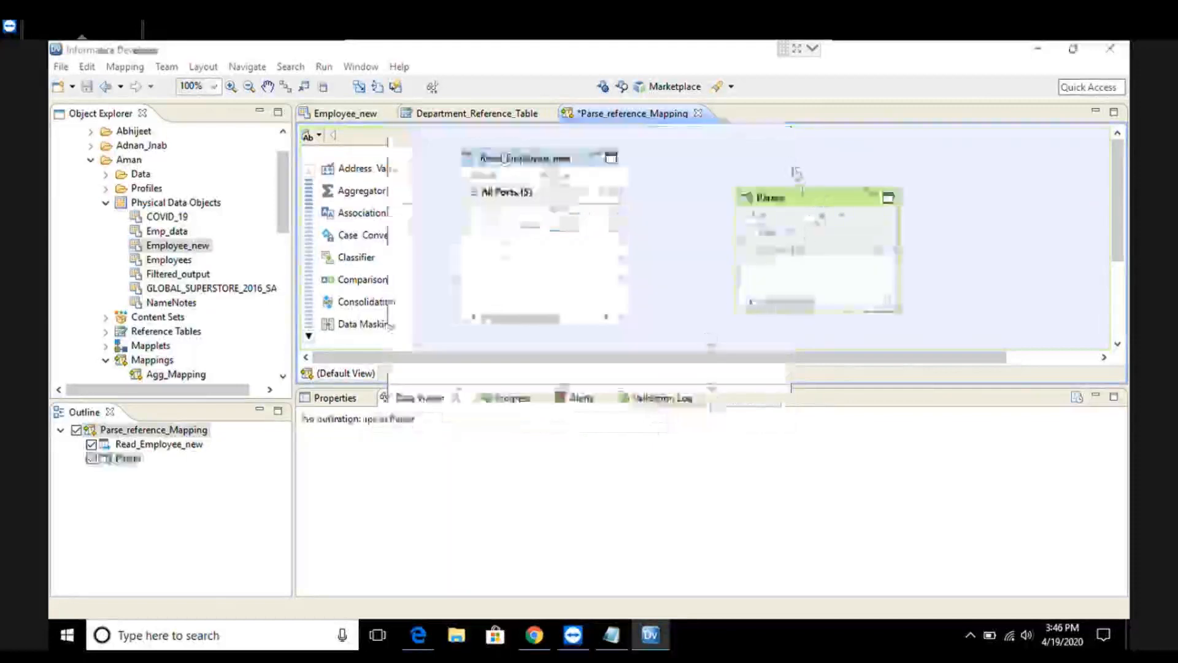
left_click_drag(804, 197, 791, 160)
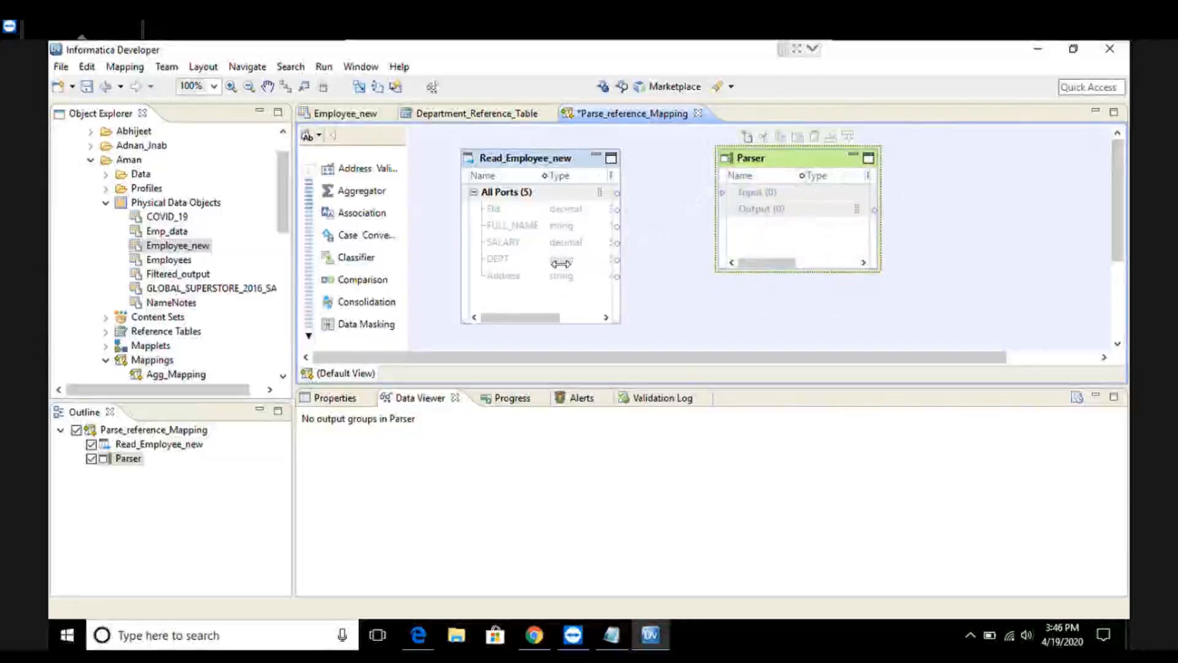
Step: Link the DEPT port of Read_Employee_new to the Parser's input group and open the Parser's strategies
left_click(560, 263)
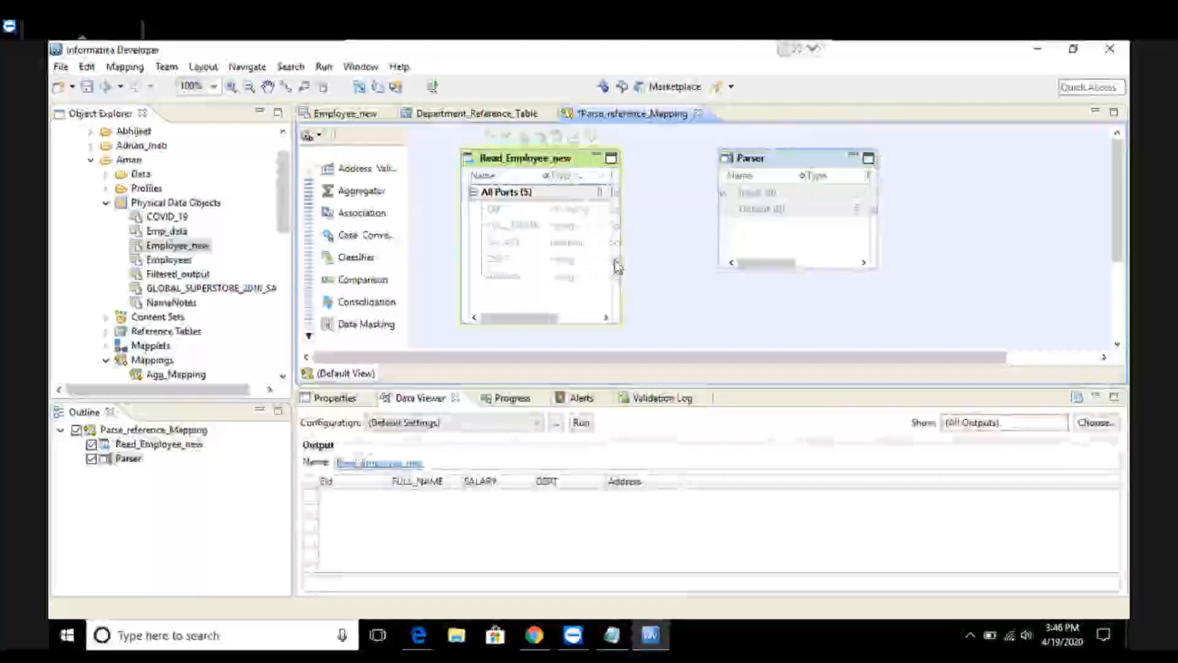
left_click_drag(618, 267, 740, 204)
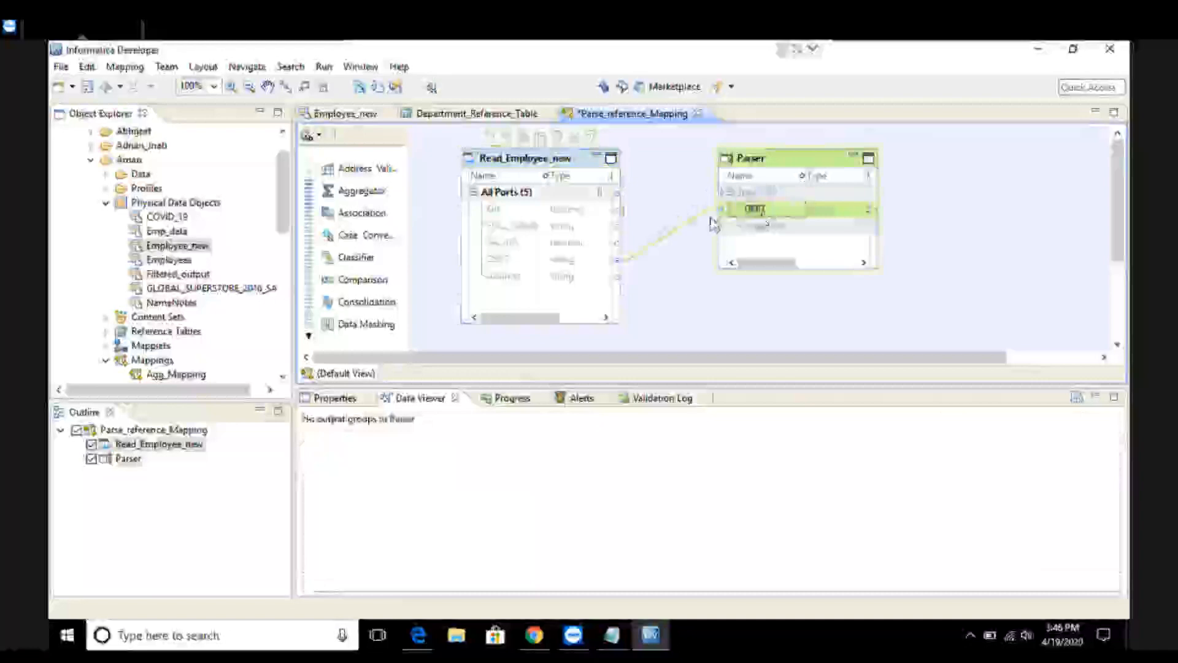
left_click(786, 165)
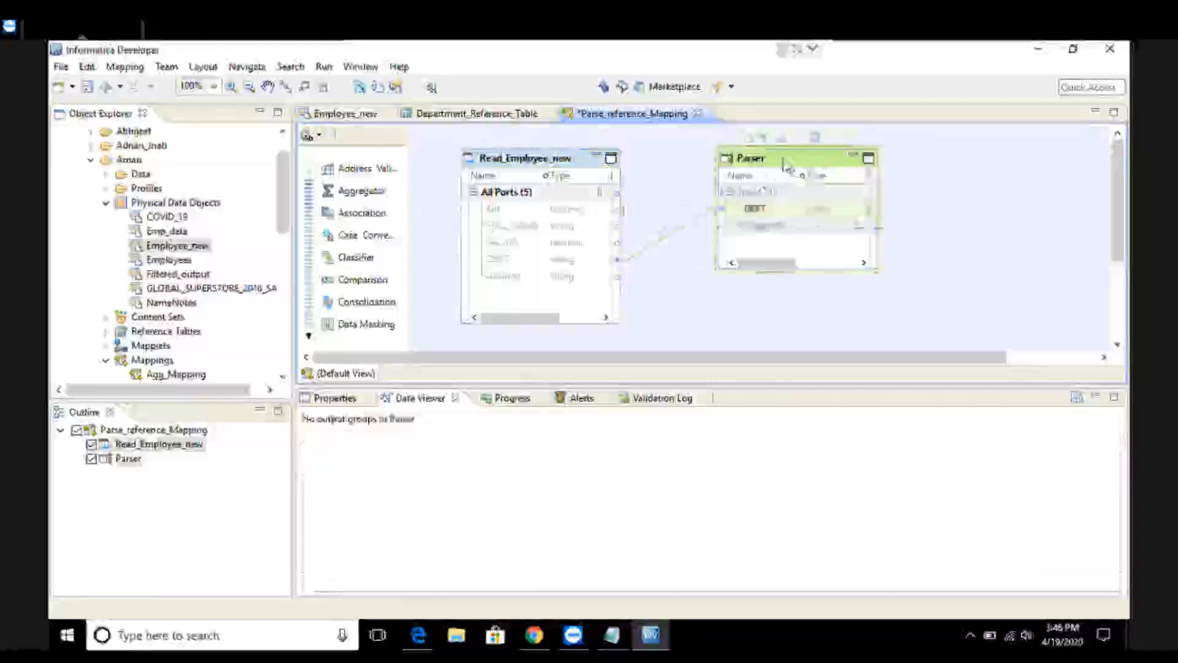
left_click(326, 399)
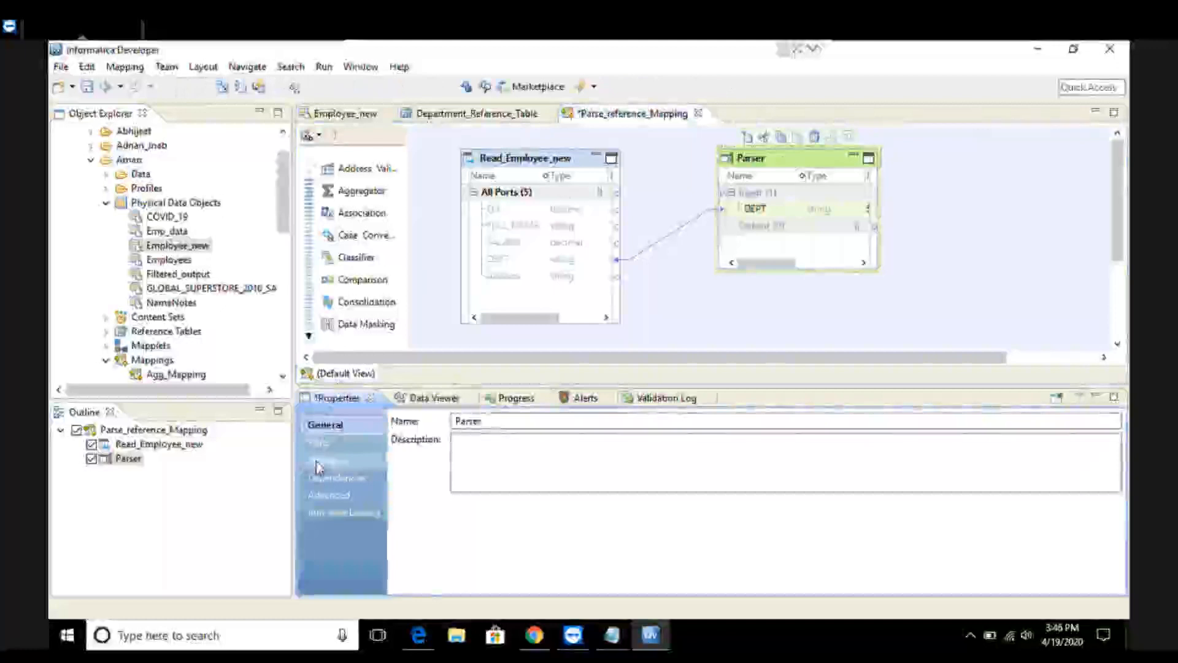
left_click(318, 465)
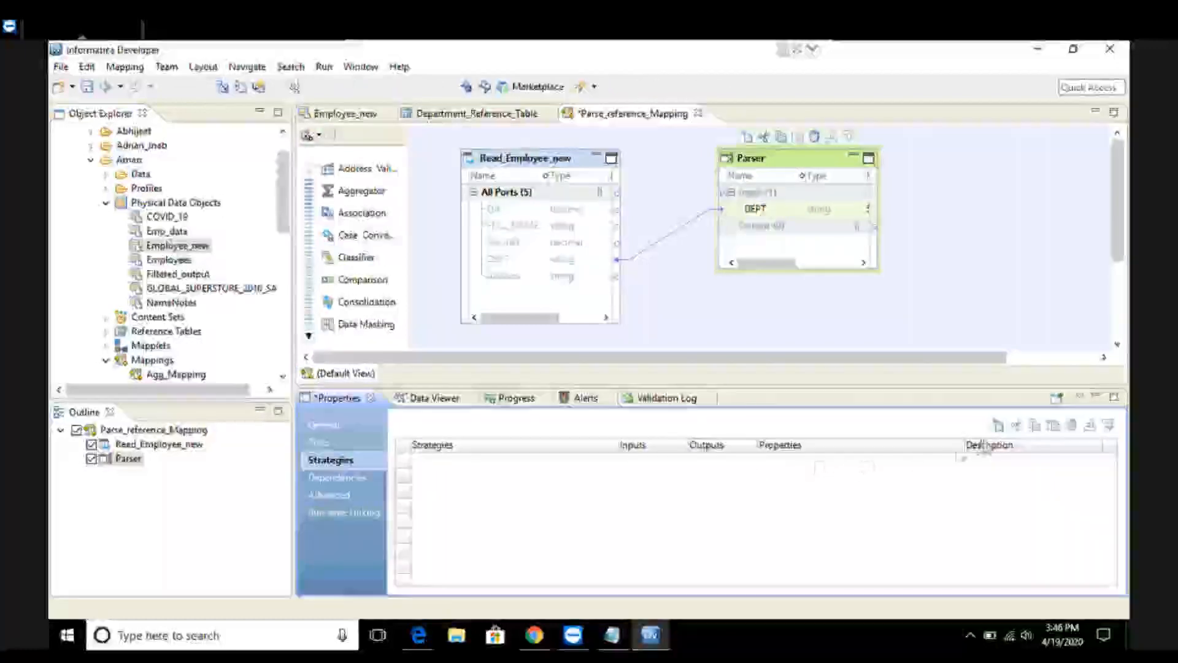
Step: Start a new parsing strategy named Parser_refernce_table with DEPT as its input
left_click(999, 426)
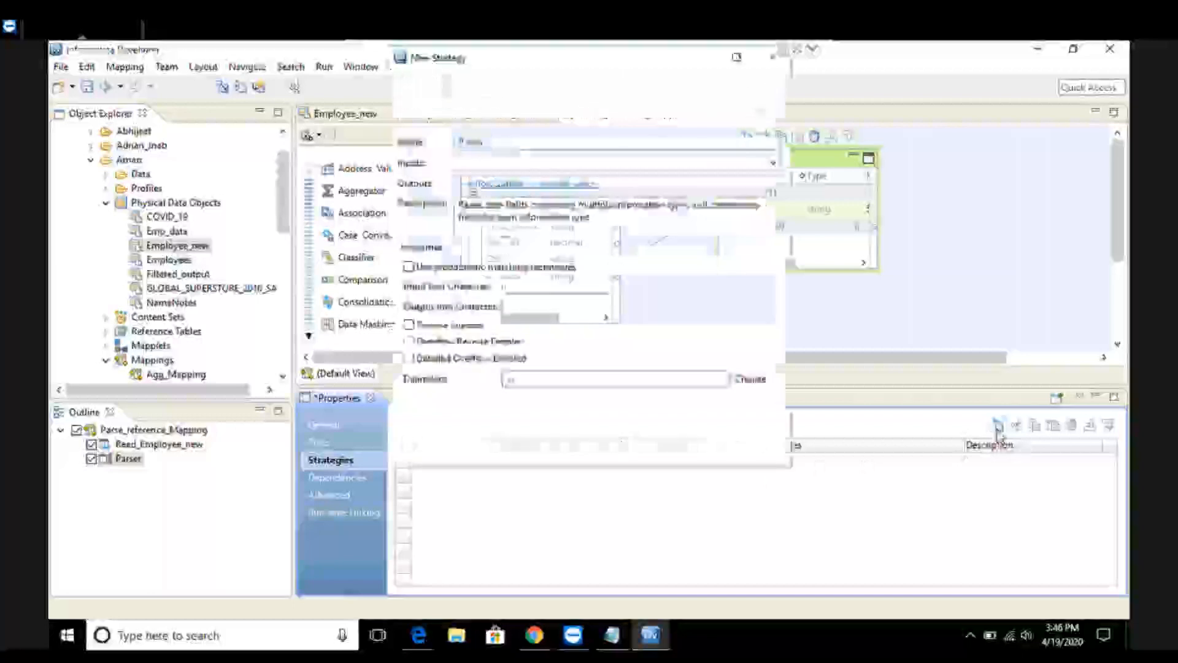
type("Parser_re")
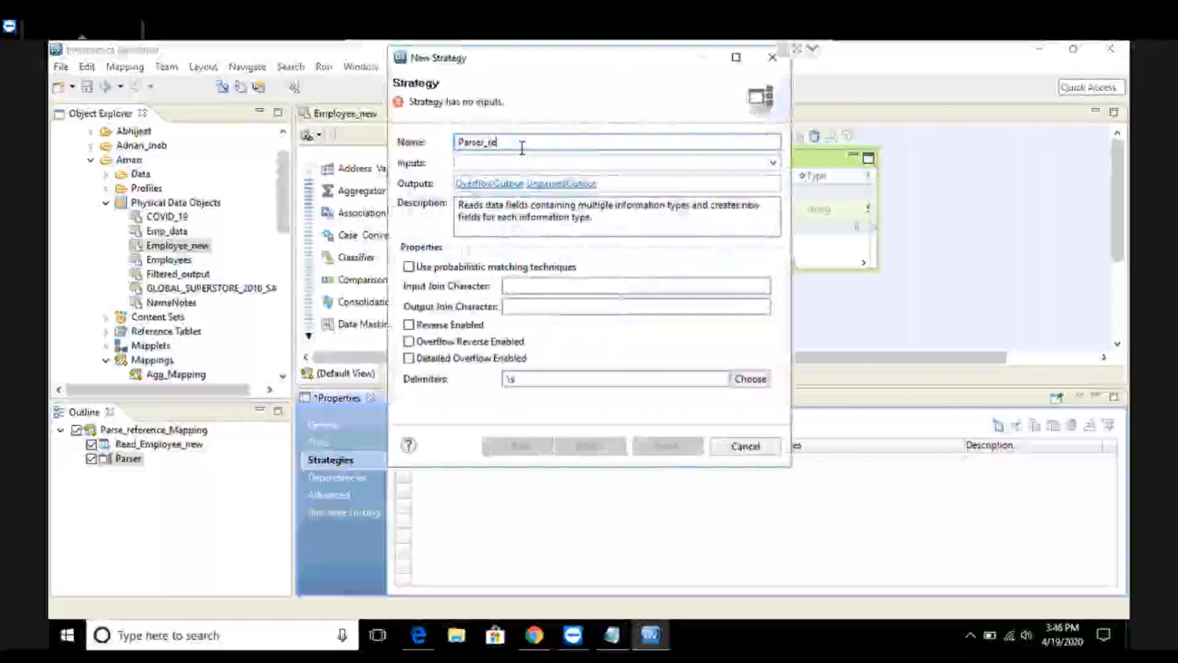
type("ference_tit")
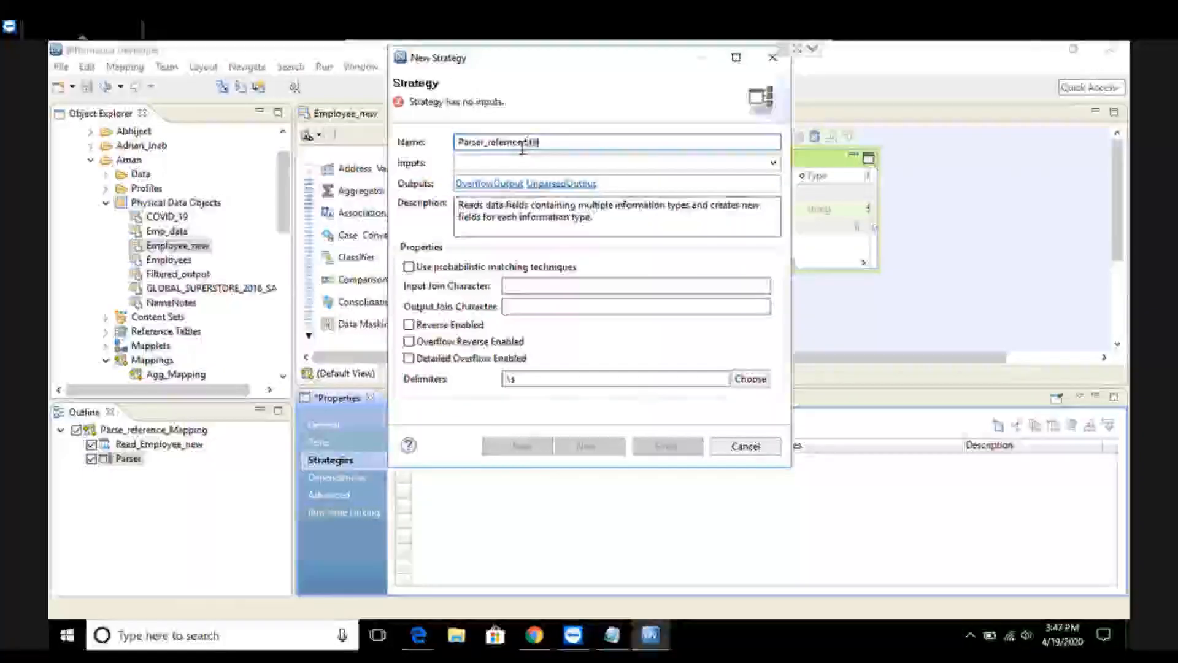
key("BackSpace")
key("BackSpace")
key("BackSpace")
key("BackSpace")
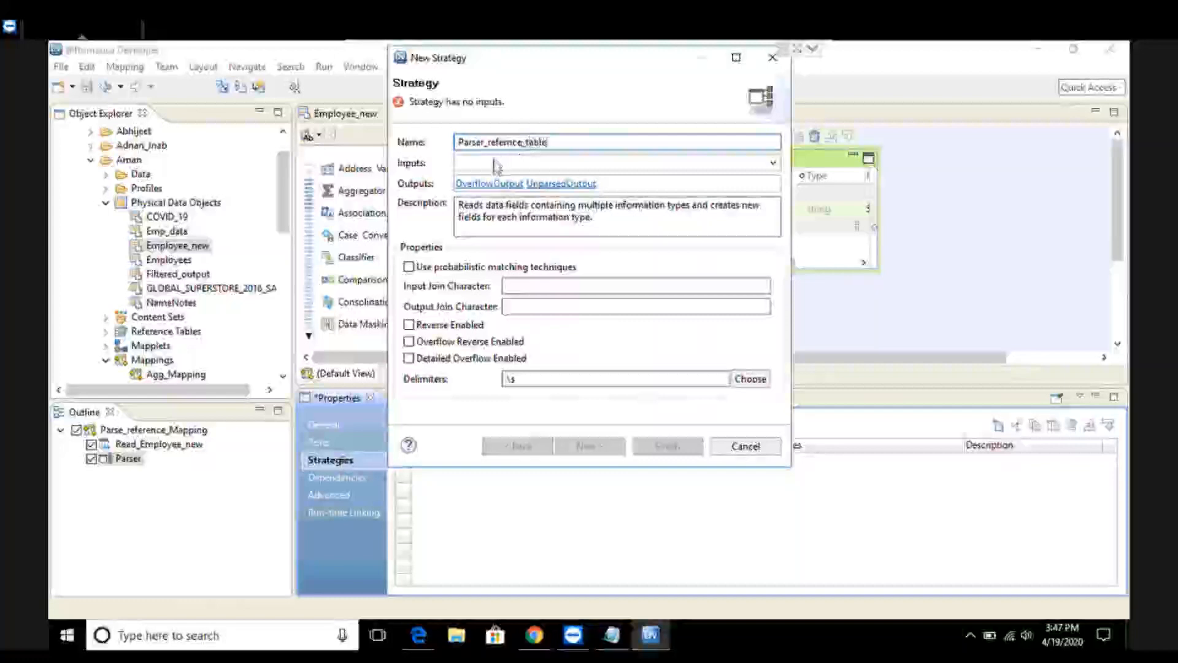
left_click(497, 165)
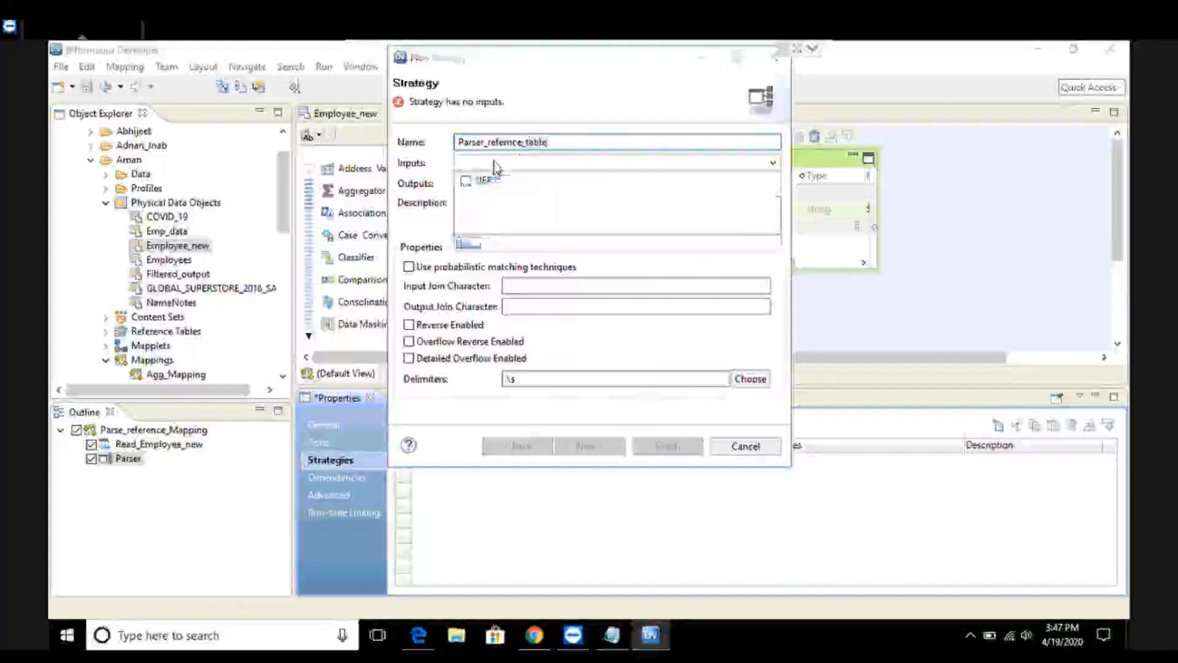
left_click(466, 180)
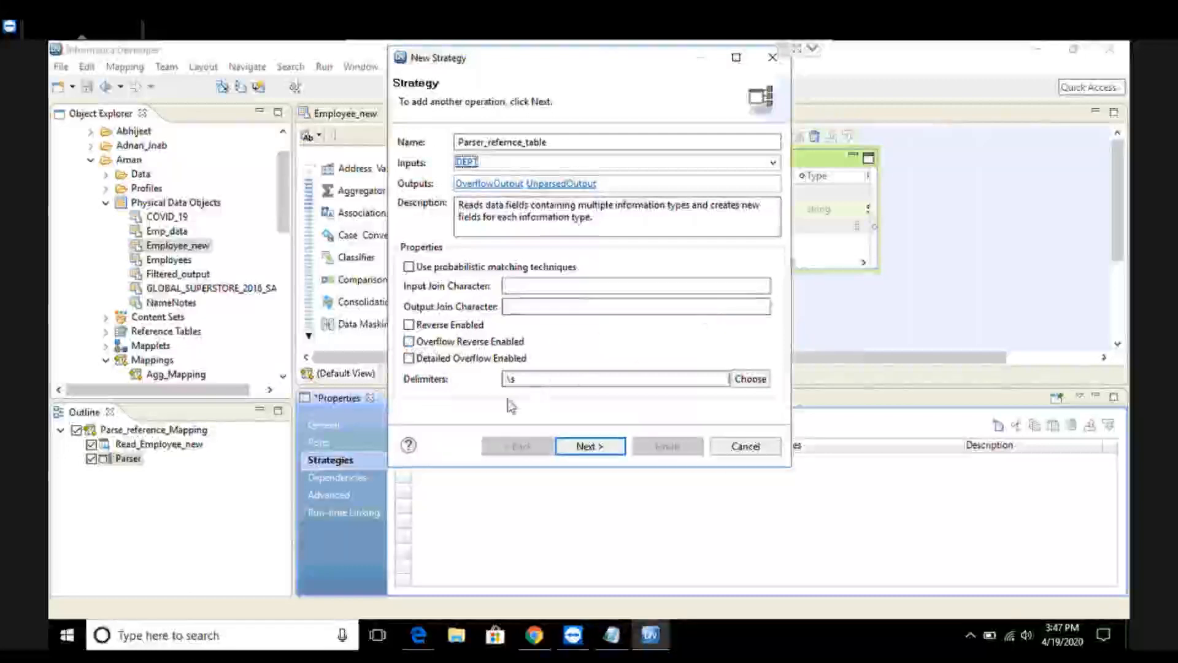
Step: Add a Parse using Reference Table operation to the strategy, with Department_Reference_Table from the KE177 project as its reference table
left_click(589, 446)
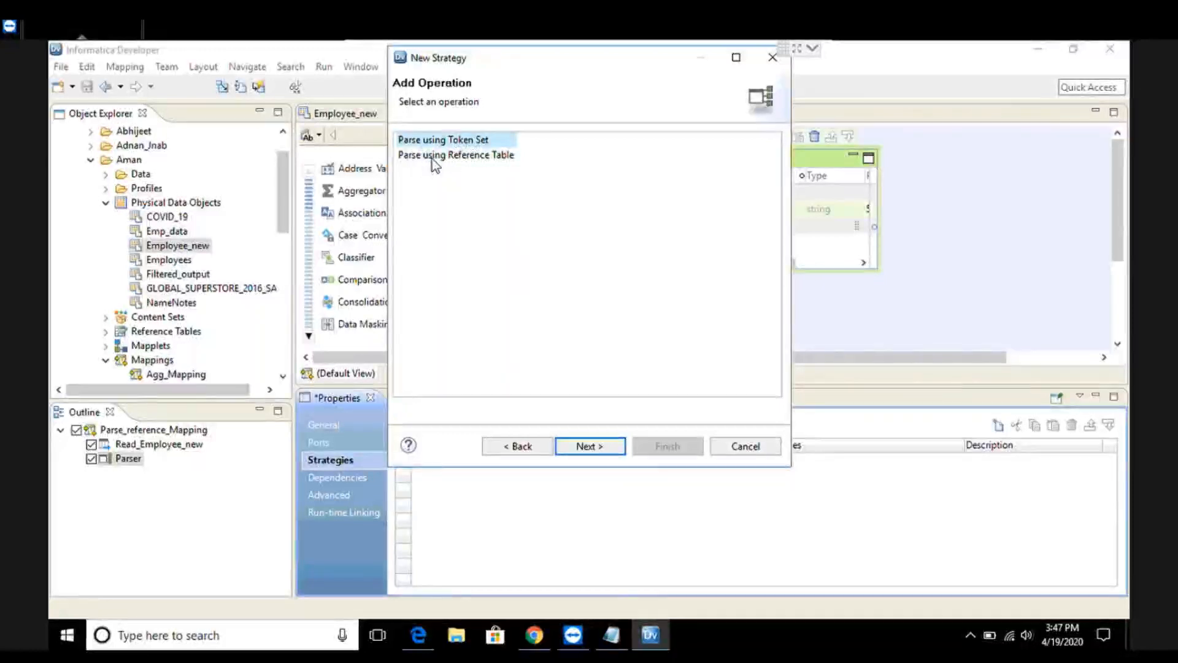
left_click(587, 447)
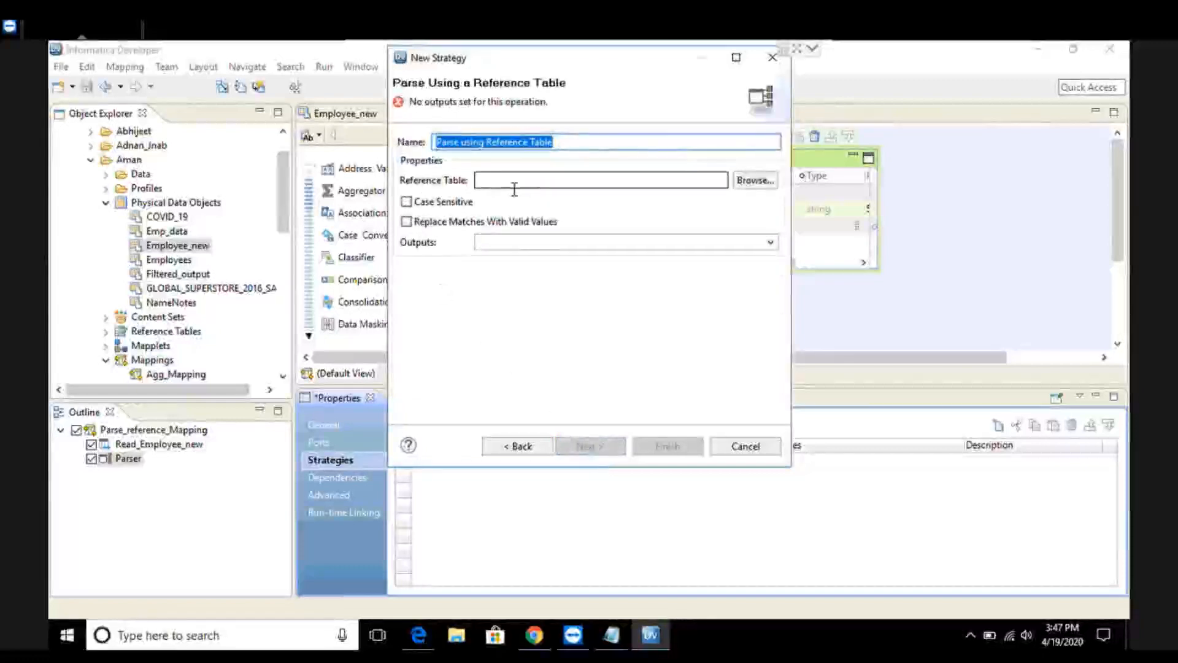
left_click(744, 182)
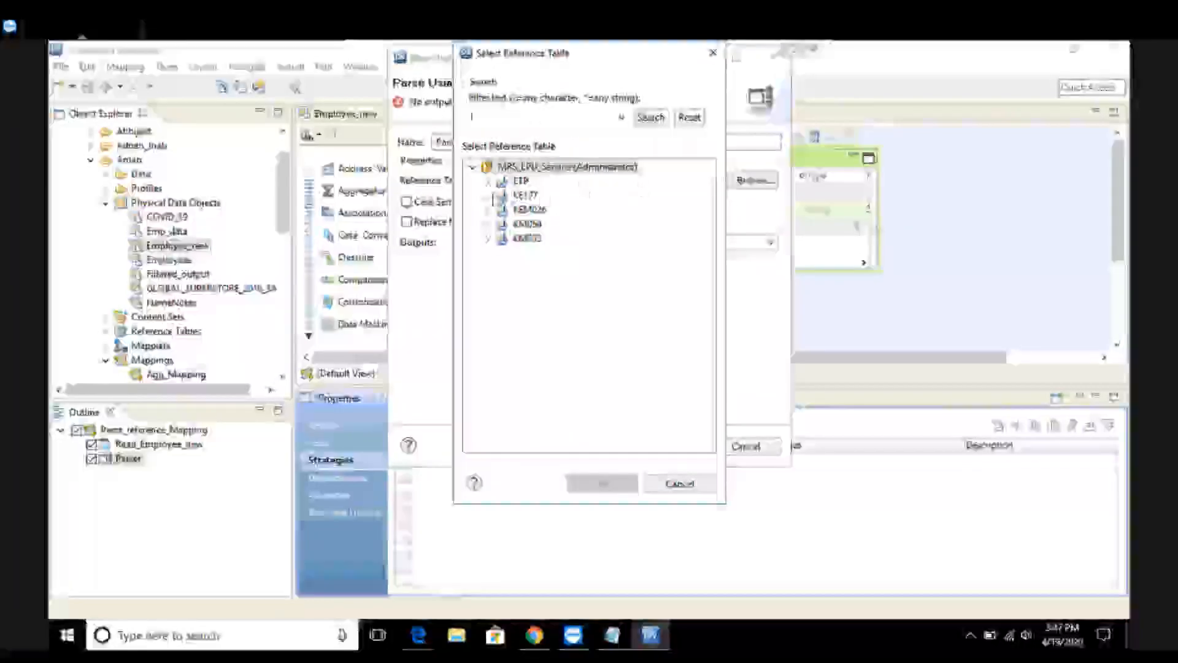
left_click(490, 196)
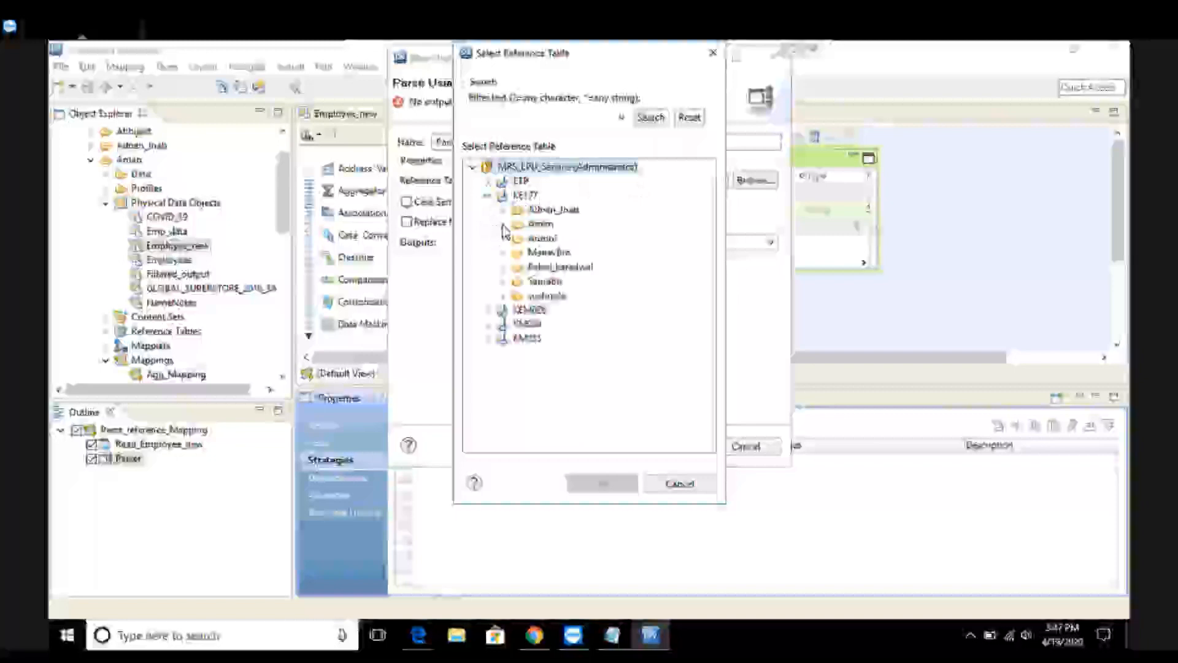
left_click(502, 224)
left_click(554, 240)
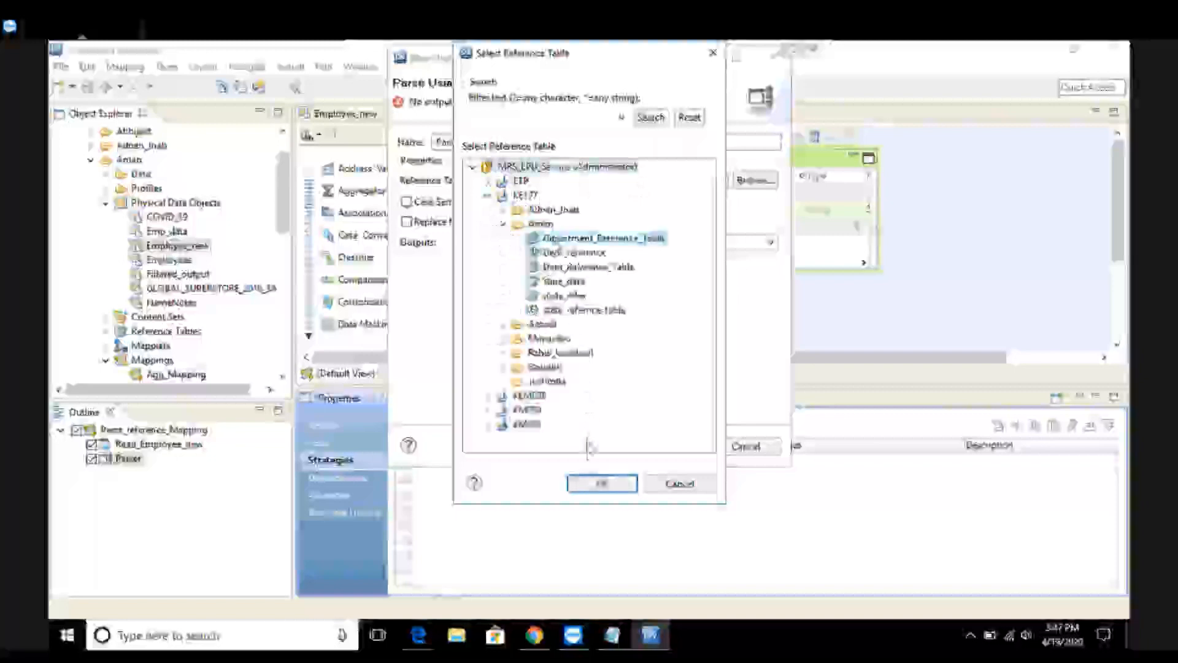
left_click(600, 483)
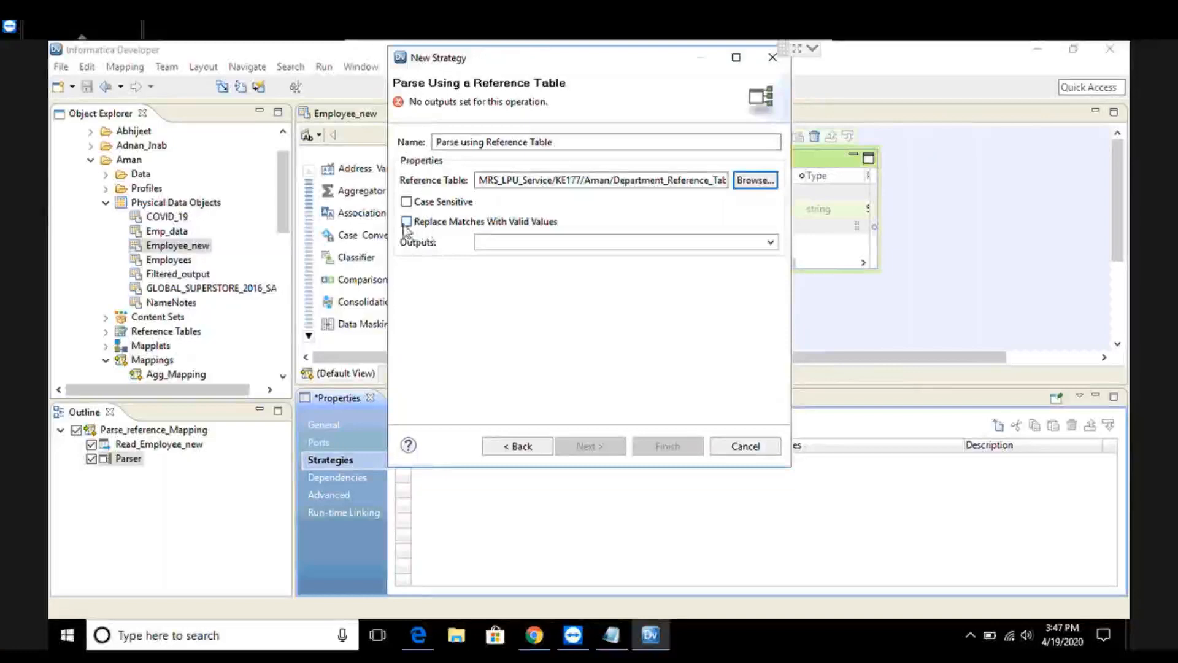
Step: Set the operation to replace matches with valid values, create its output as Dept_output and finish the strategy
left_click(406, 223)
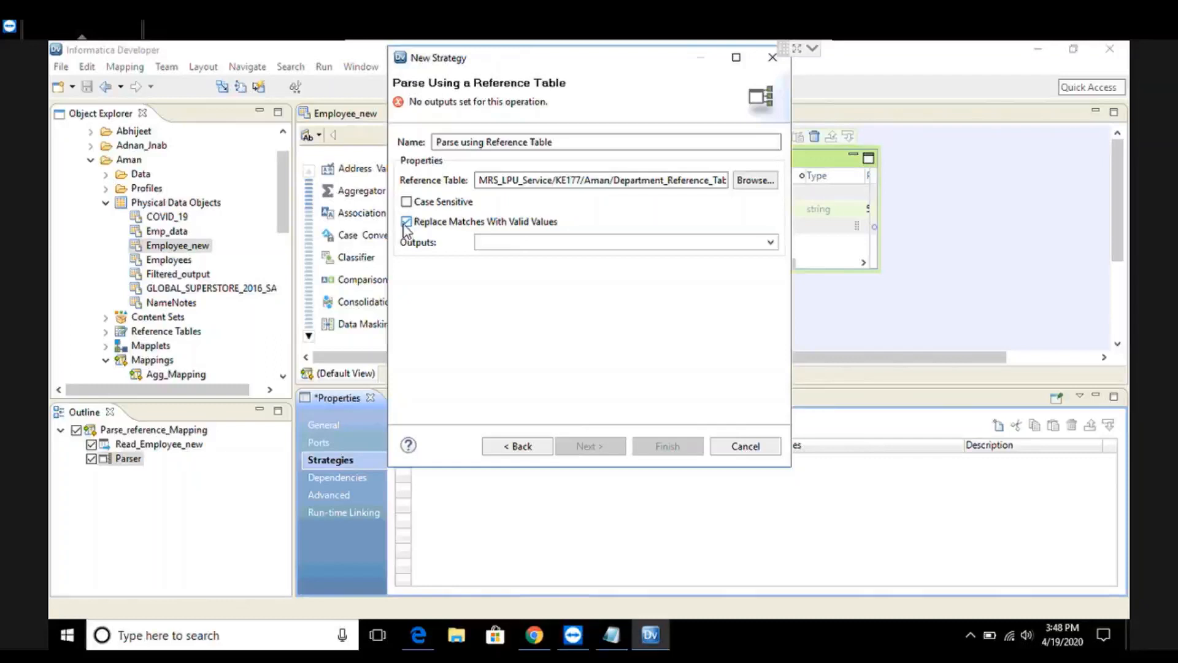
left_click(485, 248)
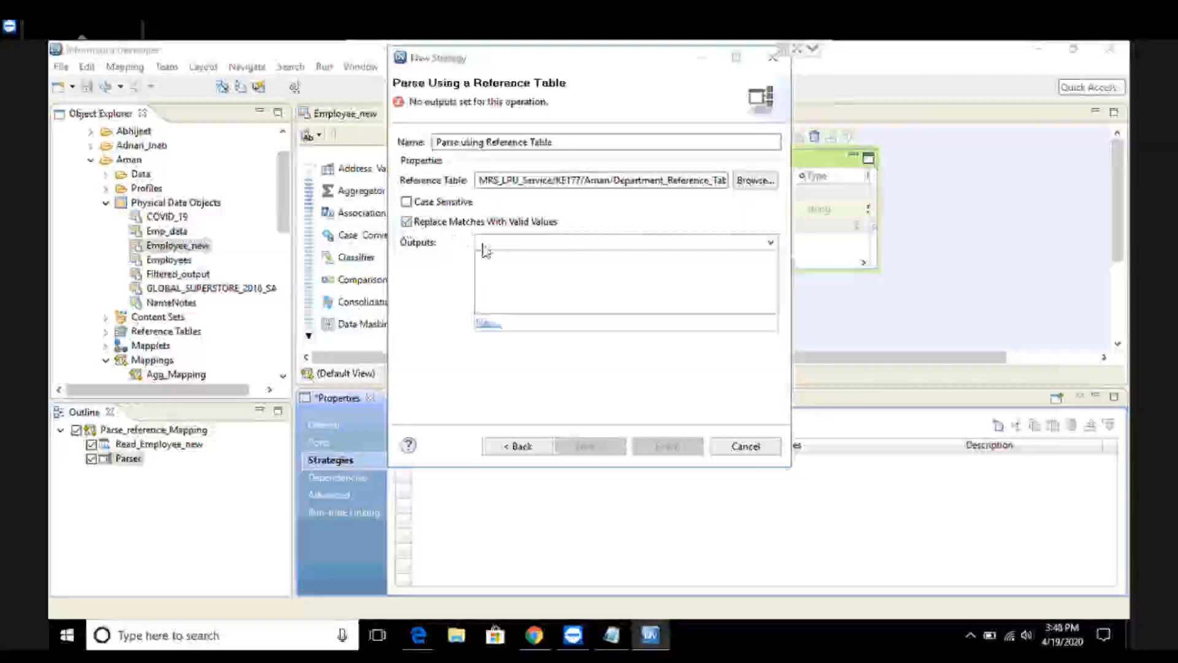
left_click(495, 326)
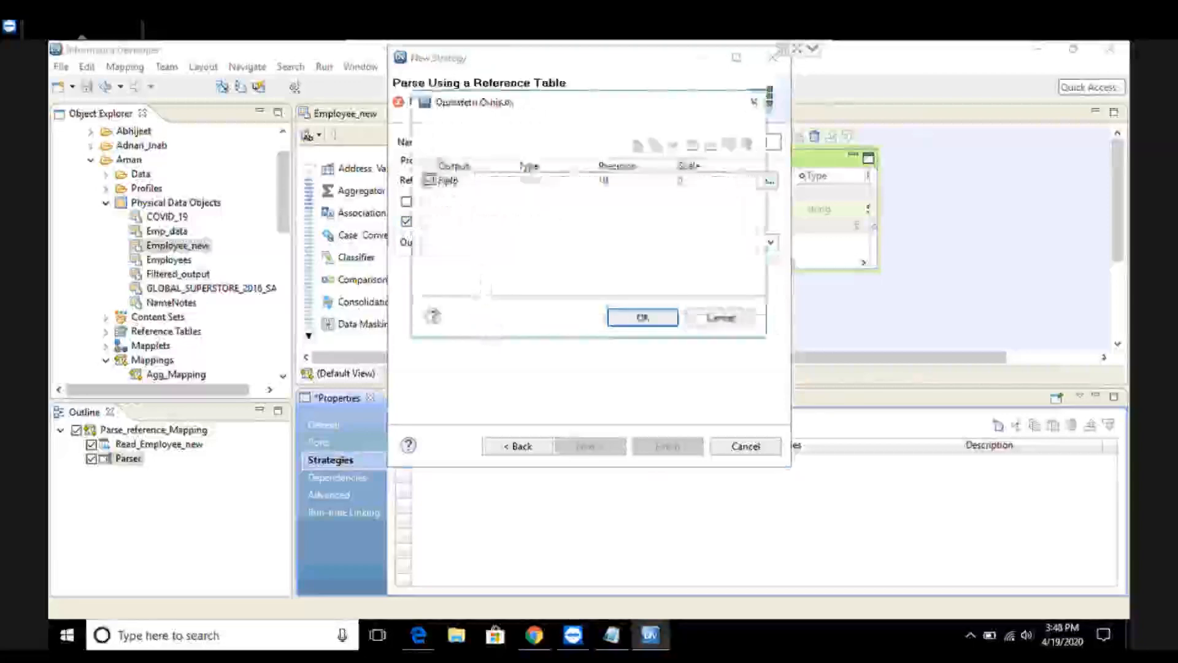
left_click(456, 181)
key("BackSpace")
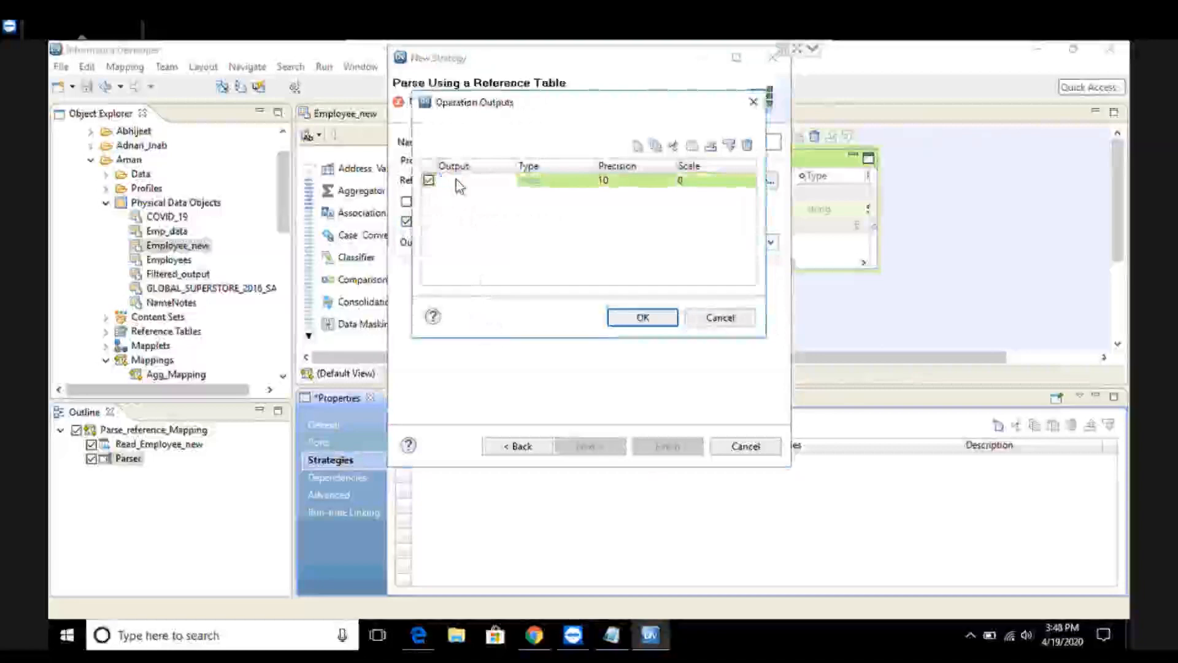
type("Dept_out")
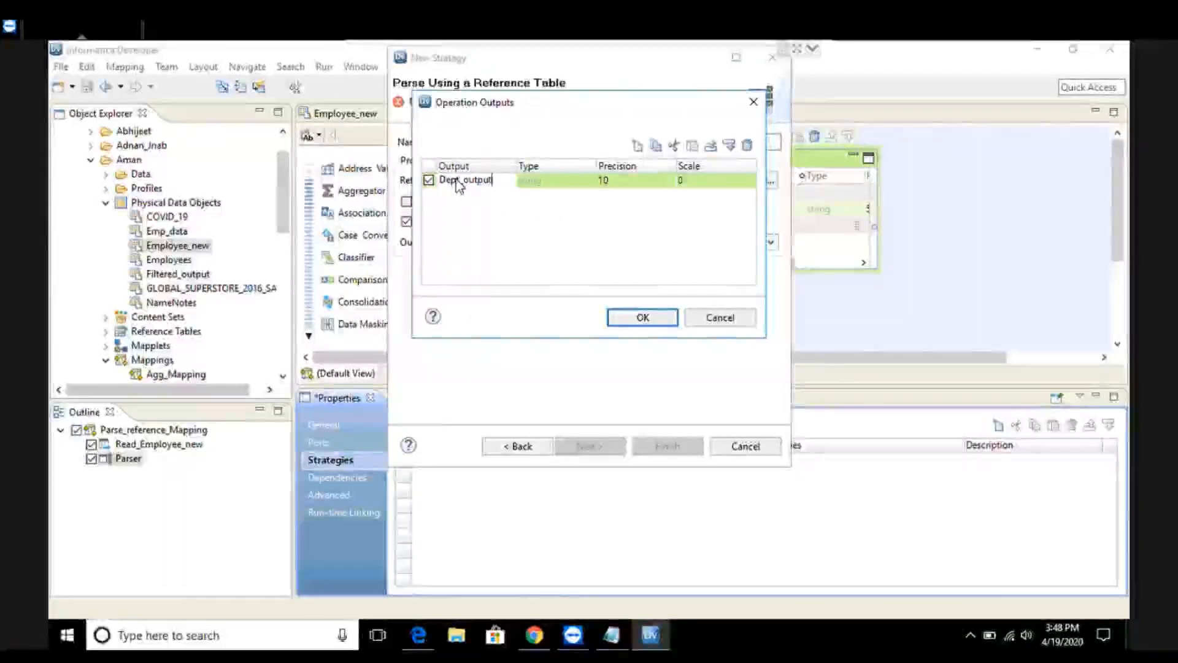
type("put")
left_click(641, 318)
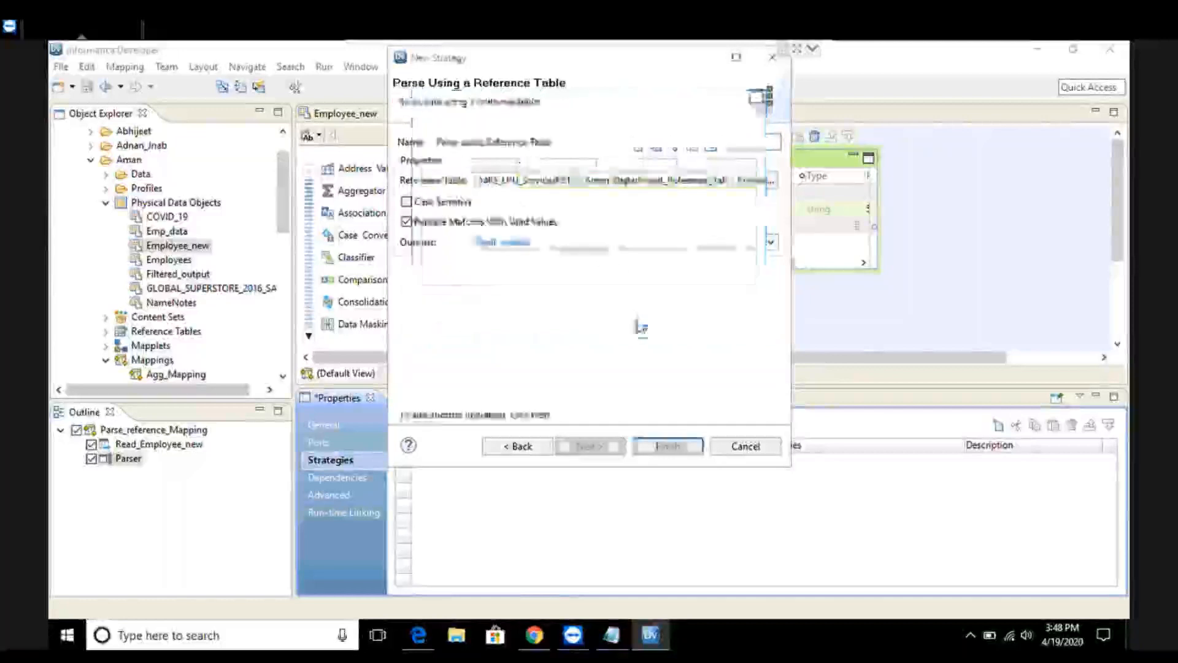
left_click(644, 452)
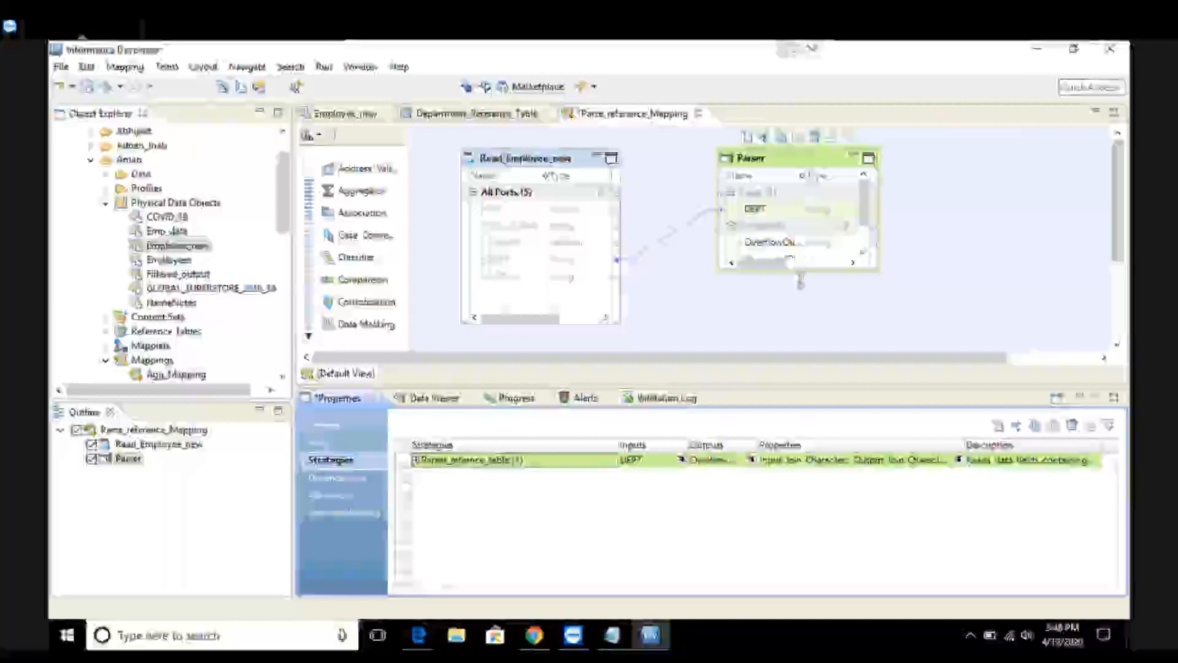
Step: Enlarge the Parser to show its ports and add an Expression transformation to the mapping
left_click_drag(801, 280, 802, 310)
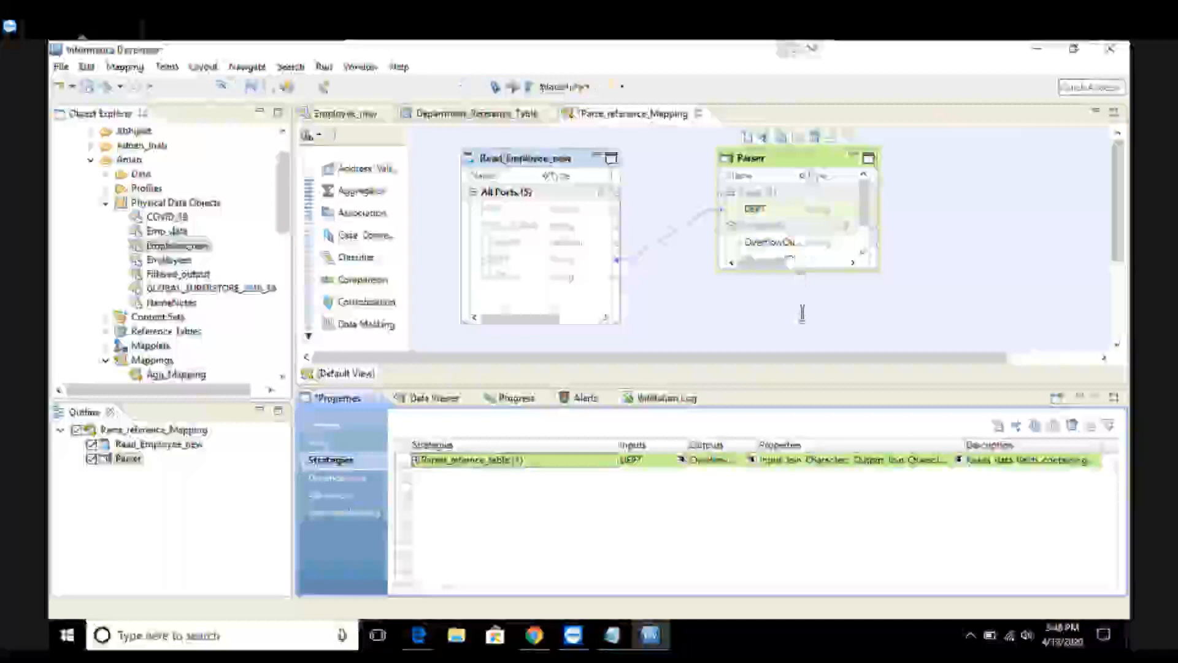
right_click(965, 203)
left_click(959, 207)
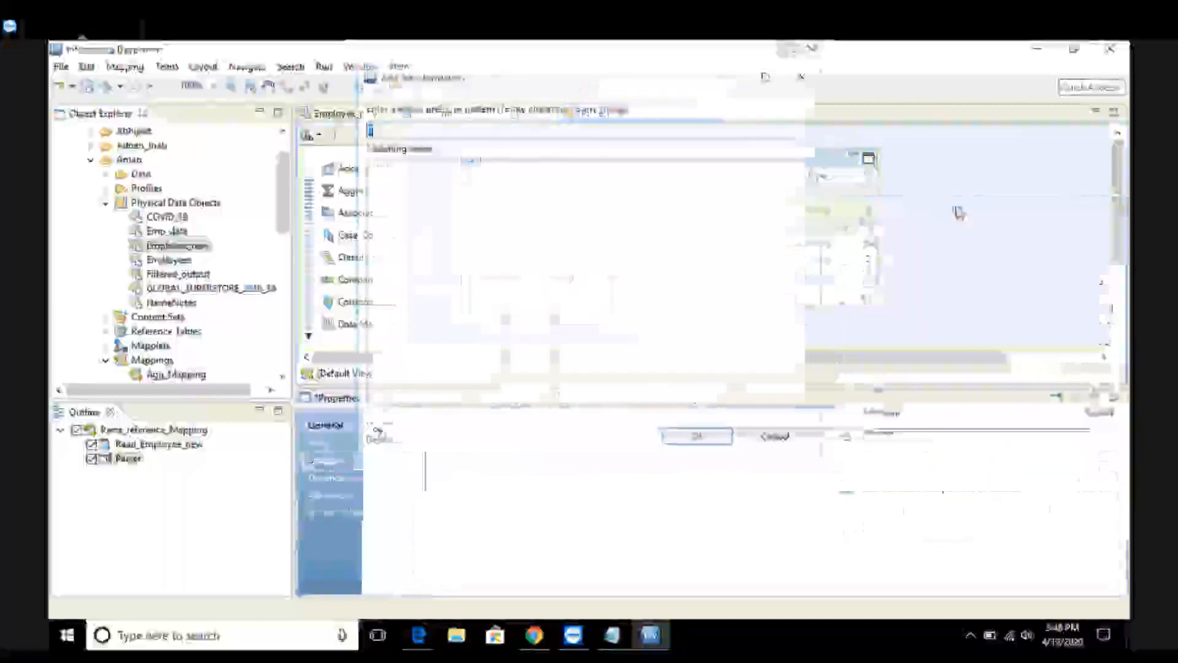
type("Exp")
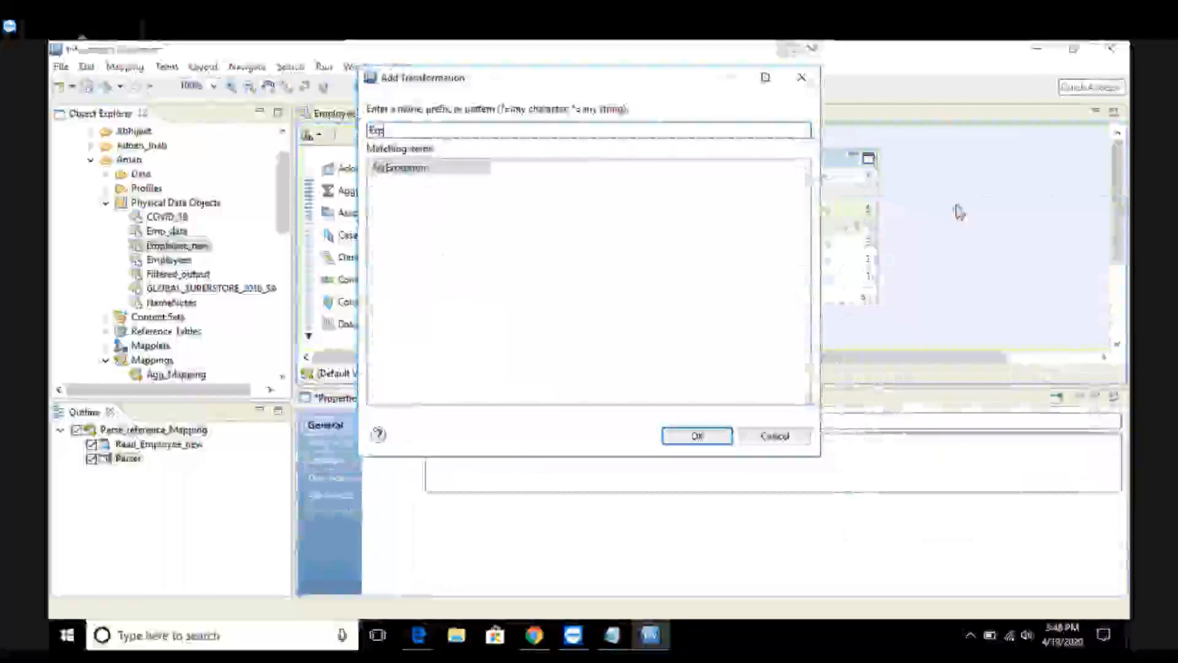
type("res")
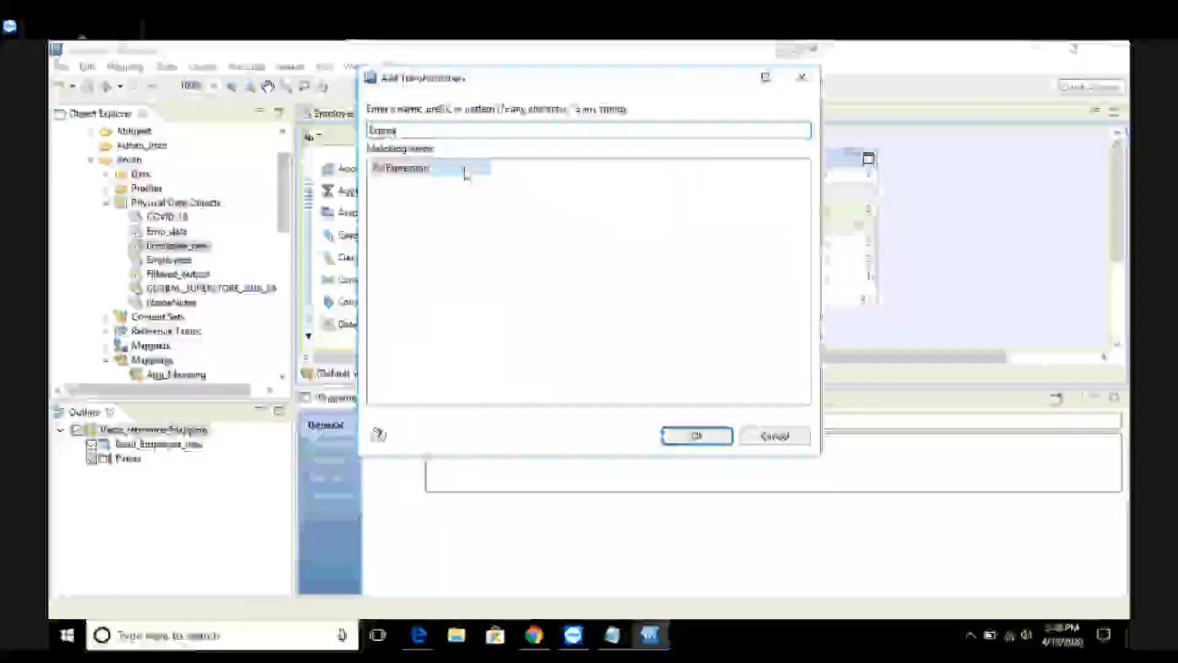
left_click(712, 440)
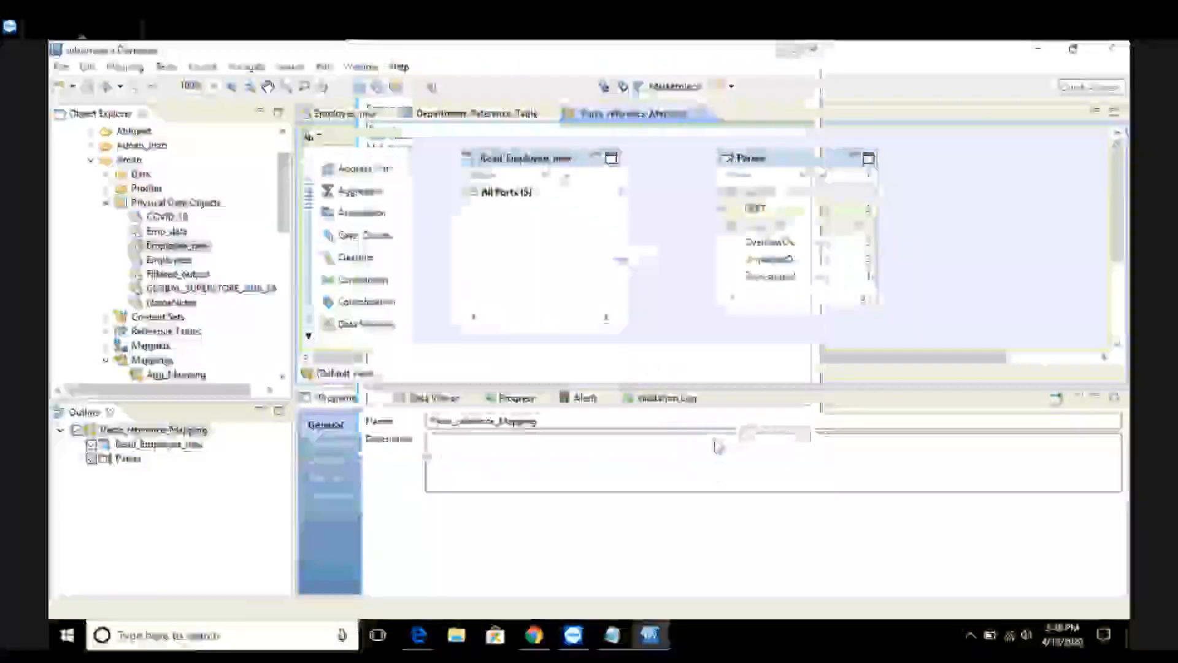
Step: Rearrange the transformations and link the EId and DEPT ports of Read_Employee_new to the Expression
left_click_drag(798, 166, 799, 251)
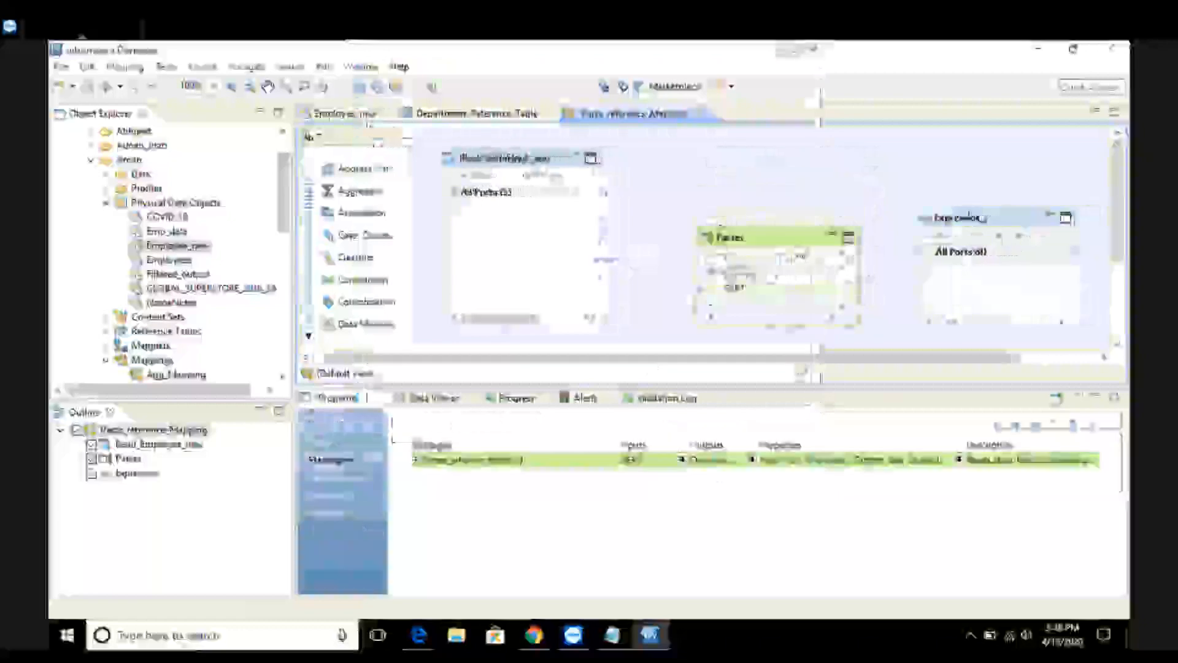
left_click_drag(979, 227, 973, 182)
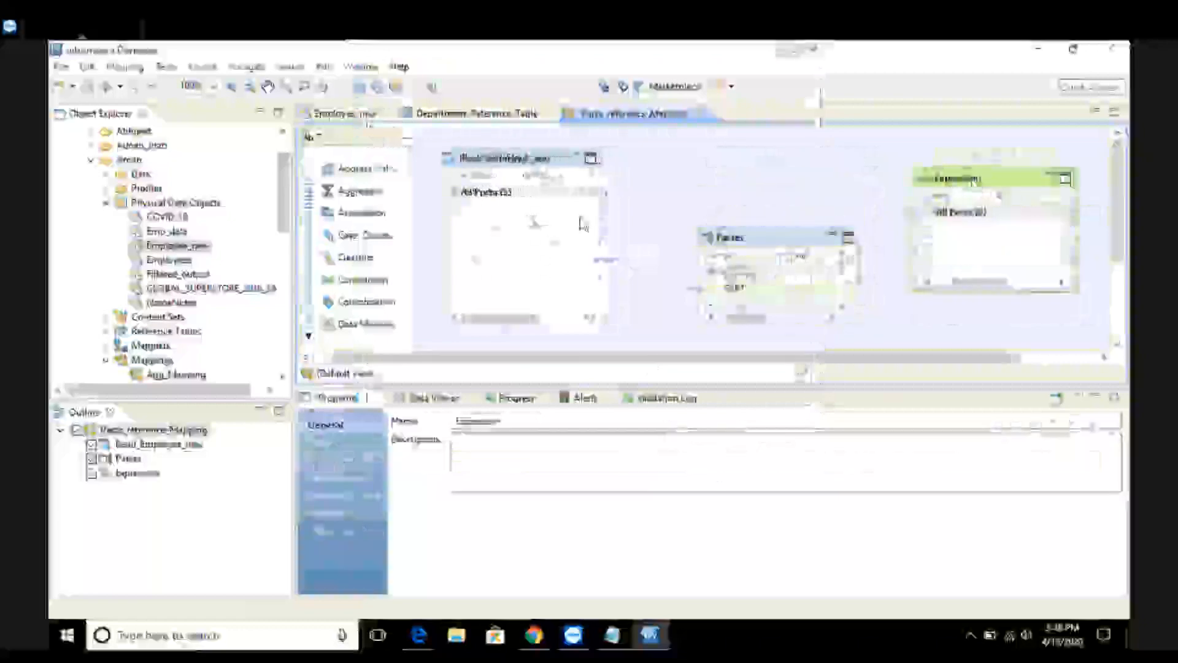
mouse_move(594, 216)
left_mouse_down()
mouse_move(770, 175)
mouse_move(931, 229)
left_mouse_up()
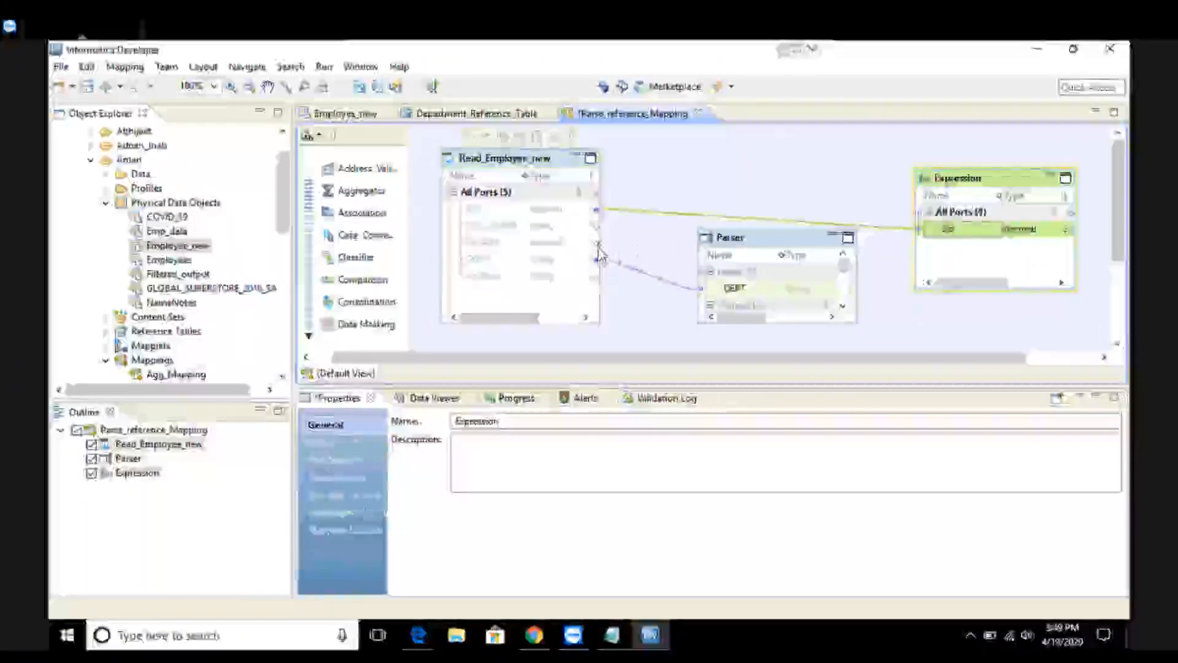
left_click_drag(709, 190, 954, 270)
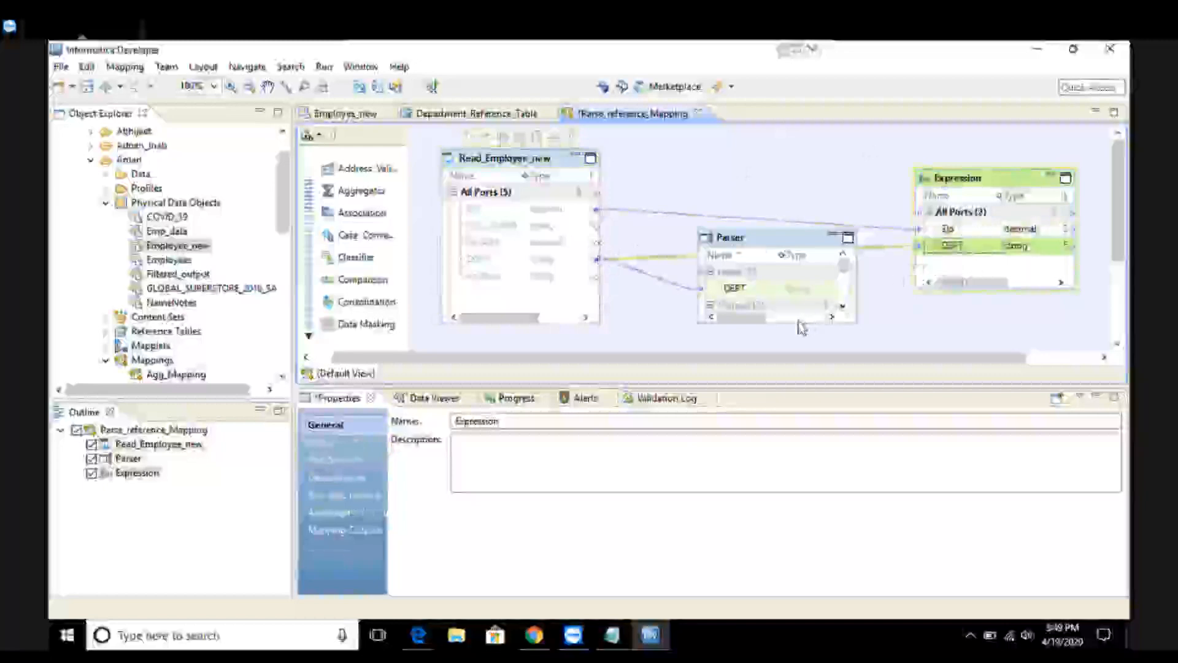
Step: Enlarge the Parser until its outputs show and link its Dept_output port to the Expression
left_click_drag(799, 322, 794, 368)
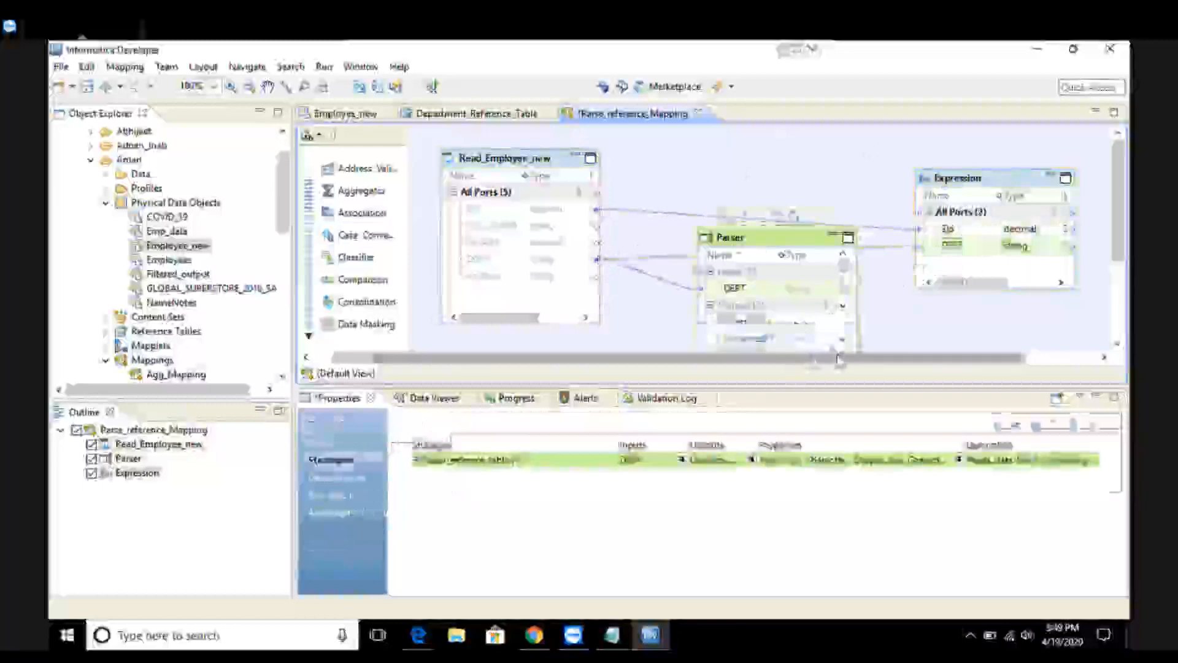
left_click_drag(788, 253, 789, 233)
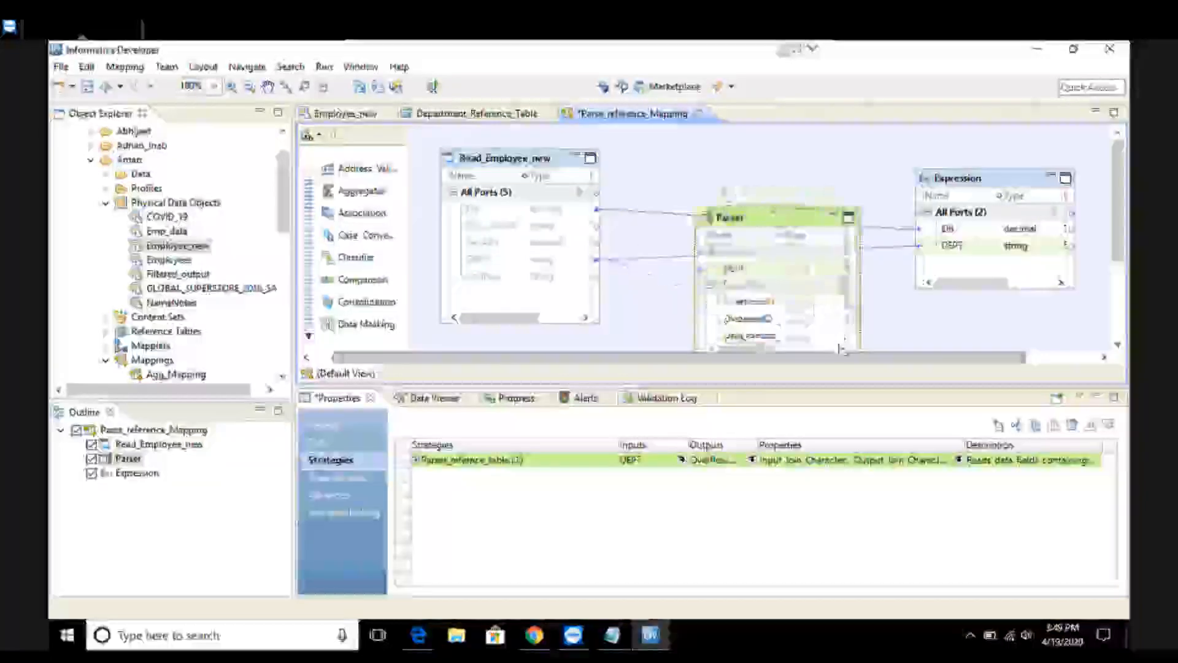
left_click_drag(855, 337, 932, 263)
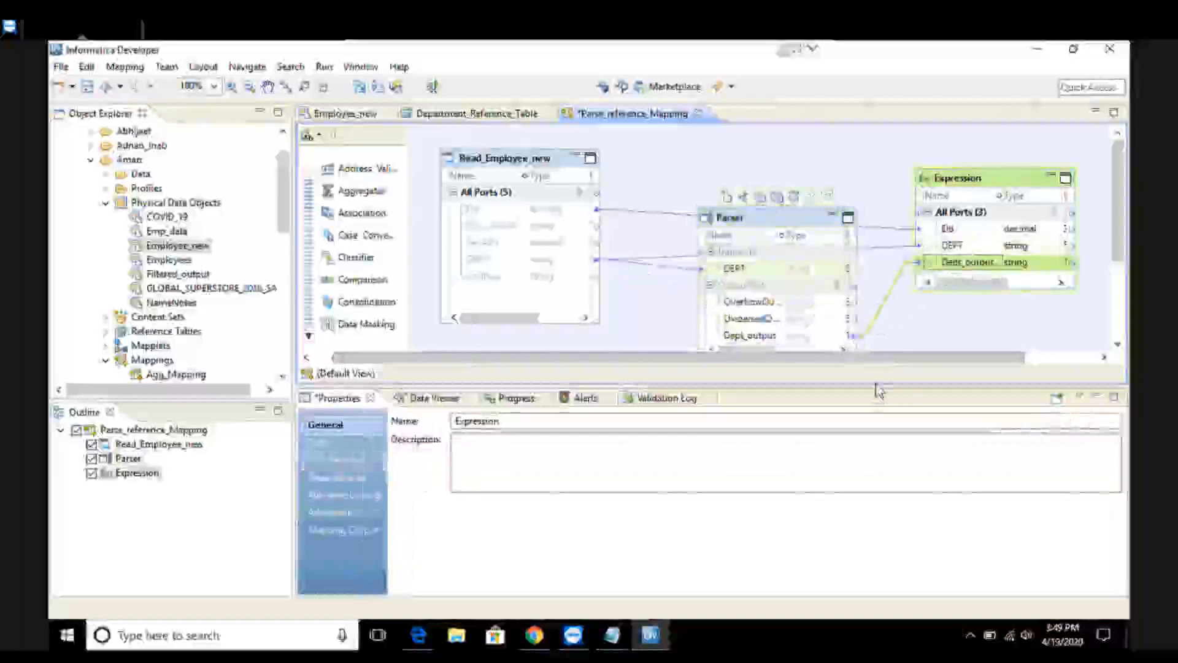
Step: Run the data viewer on the Expression and compare the DEPT and Dept_output values row by row
left_click_drag(877, 396, 878, 430)
left_click(933, 333)
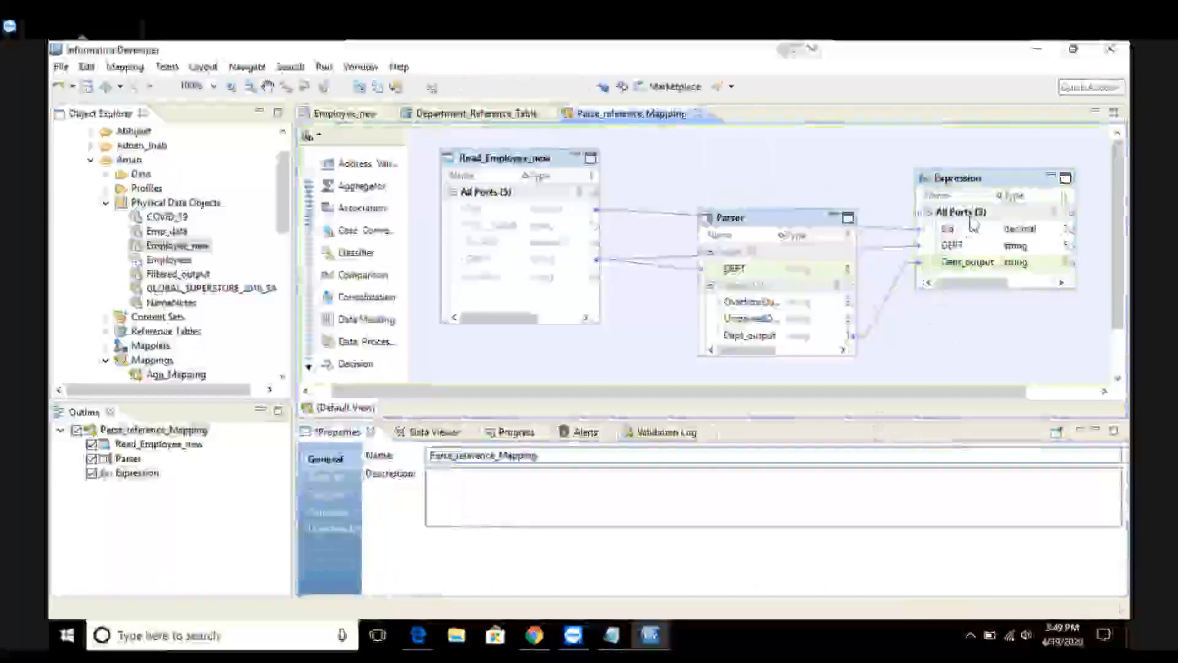
left_click(976, 186)
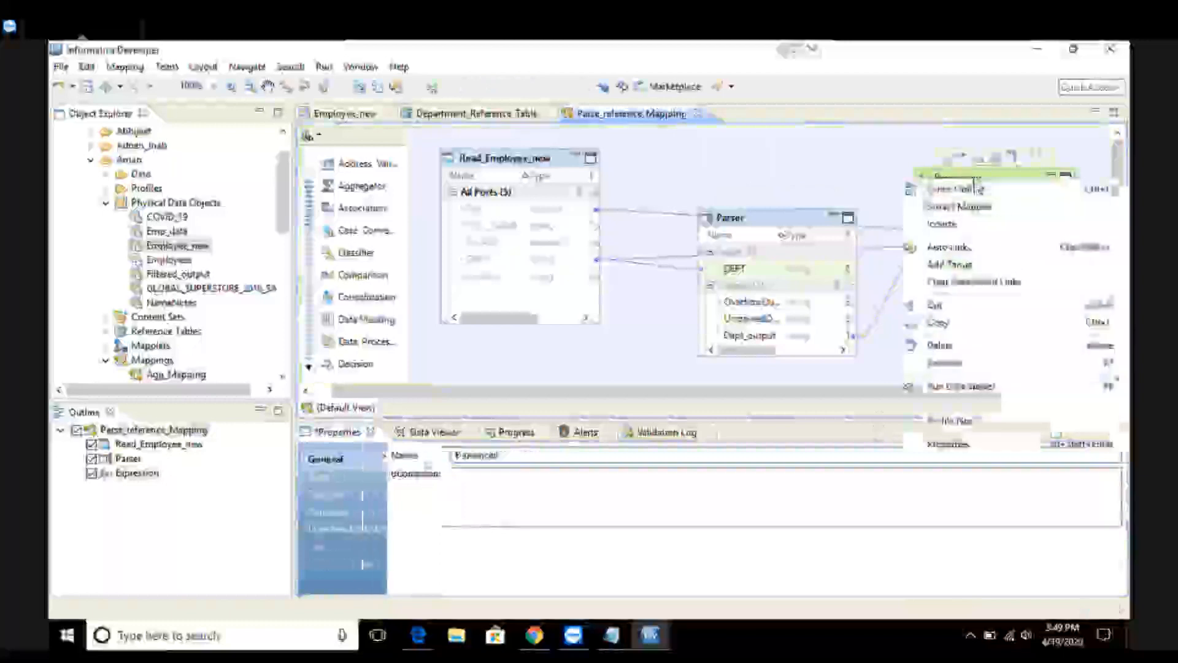
left_click(981, 393)
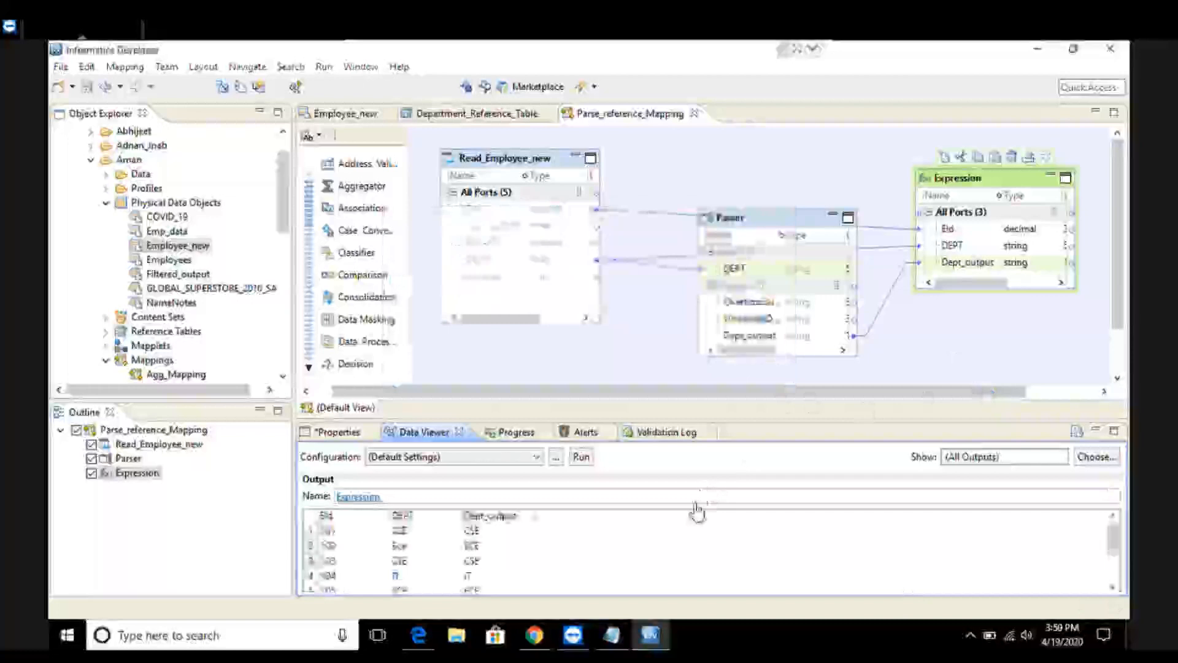
left_click(721, 424)
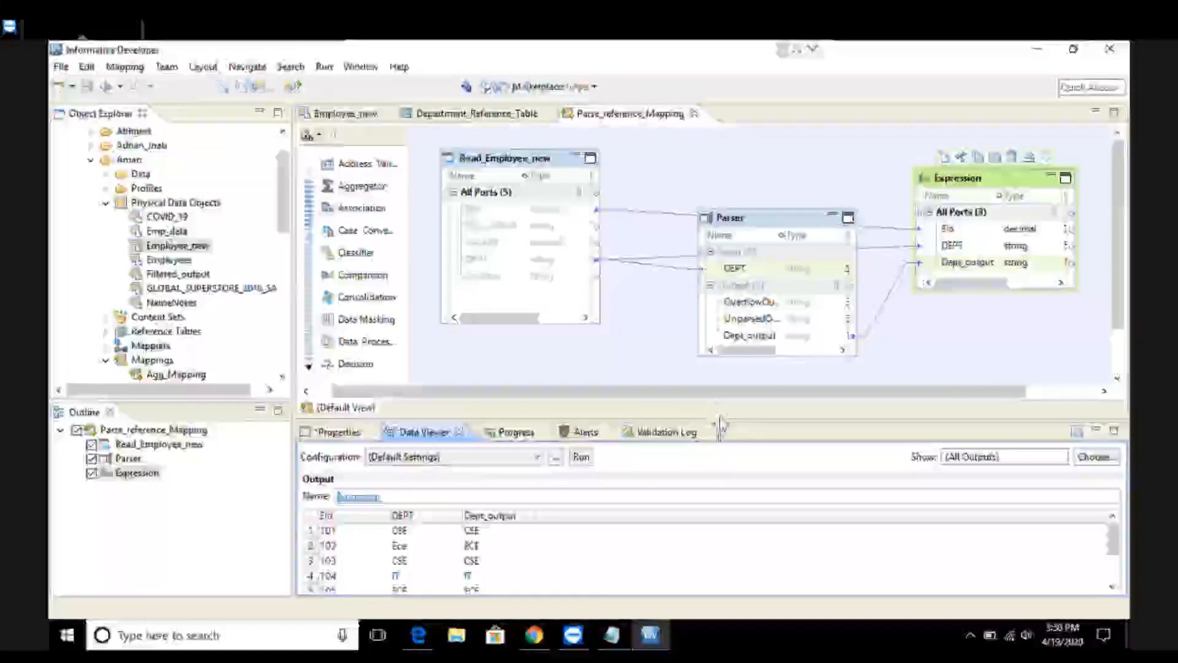
left_click_drag(720, 423, 727, 354)
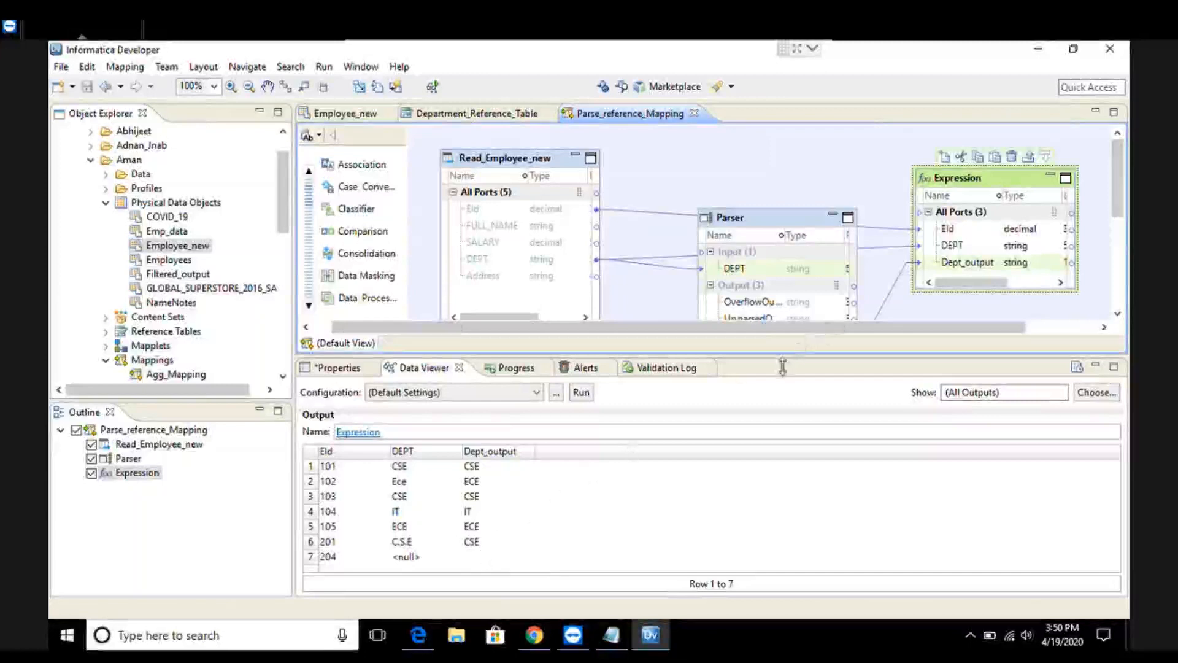
left_click_drag(782, 406, 769, 454)
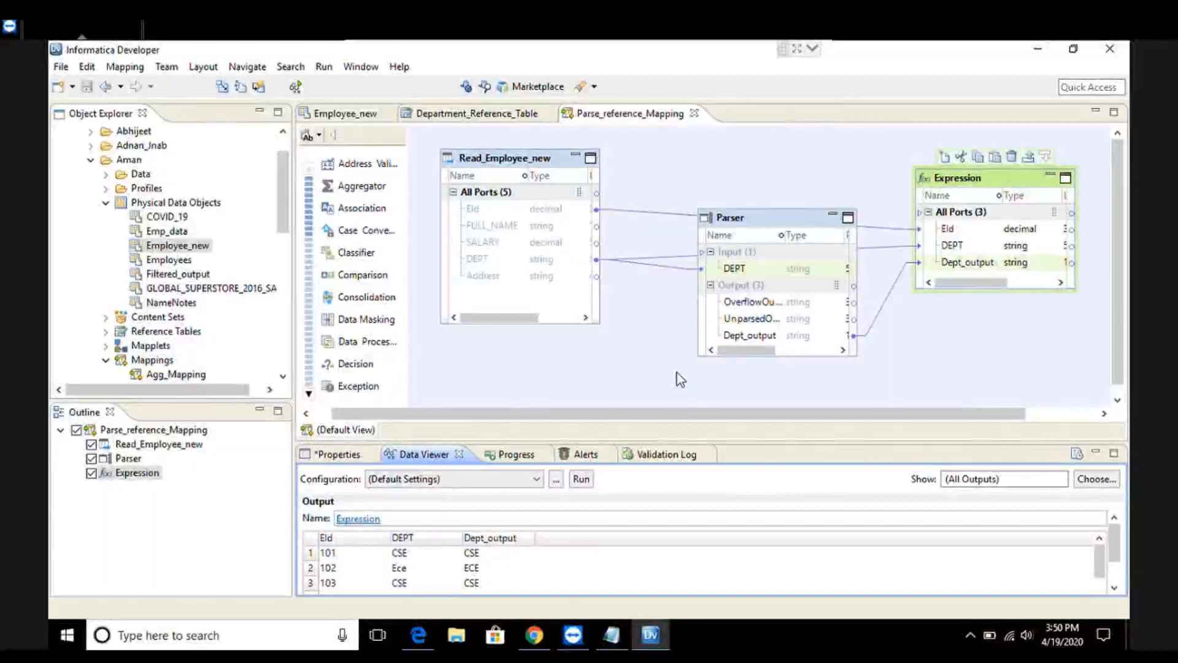
Step: Open Parser_Mapping from the Mappings folder, then align its Parser with the other transformations and enlarge it to show all ports
left_click(108, 205)
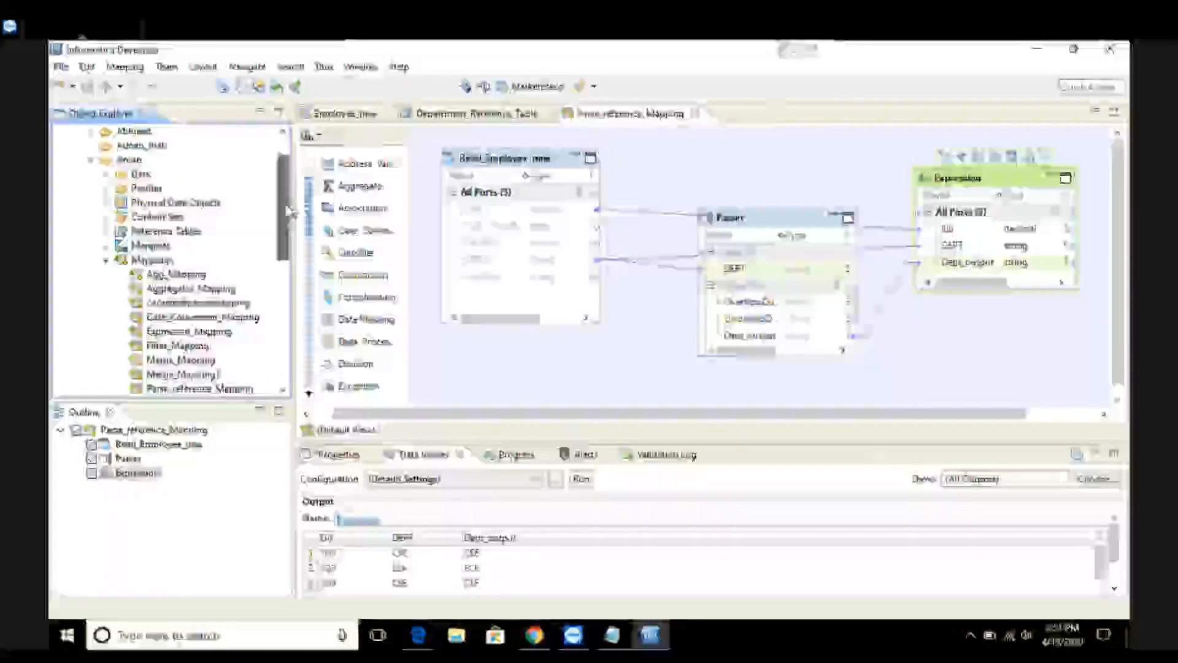
scroll(290, 213, "down", 2)
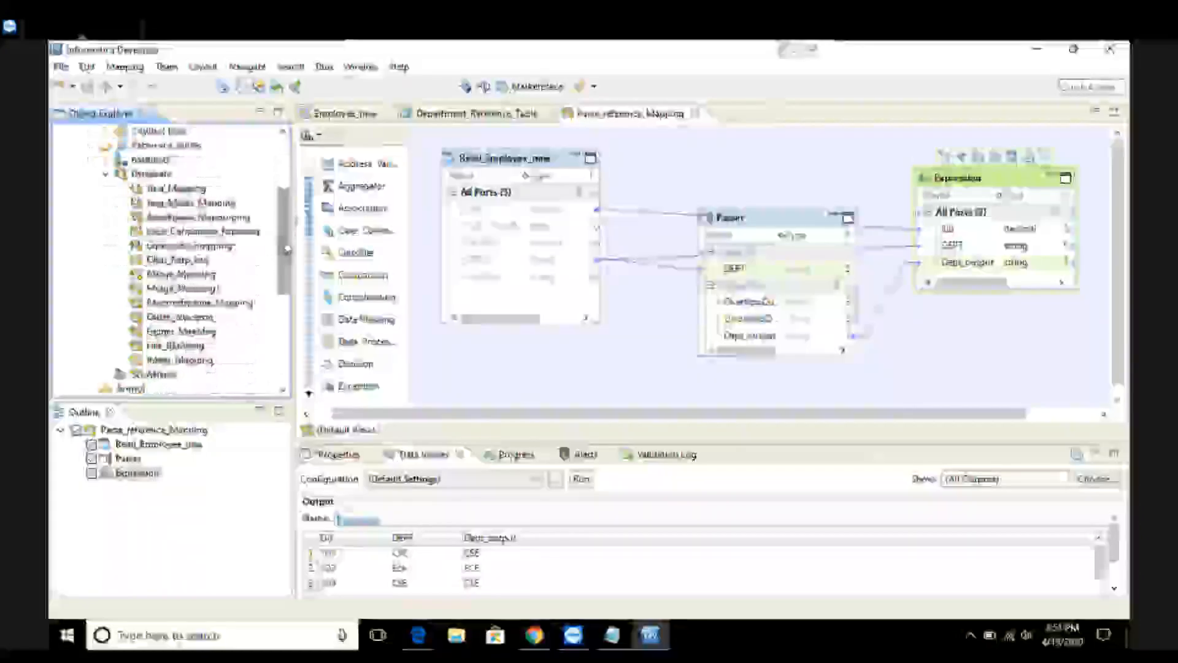
double_click(180, 317)
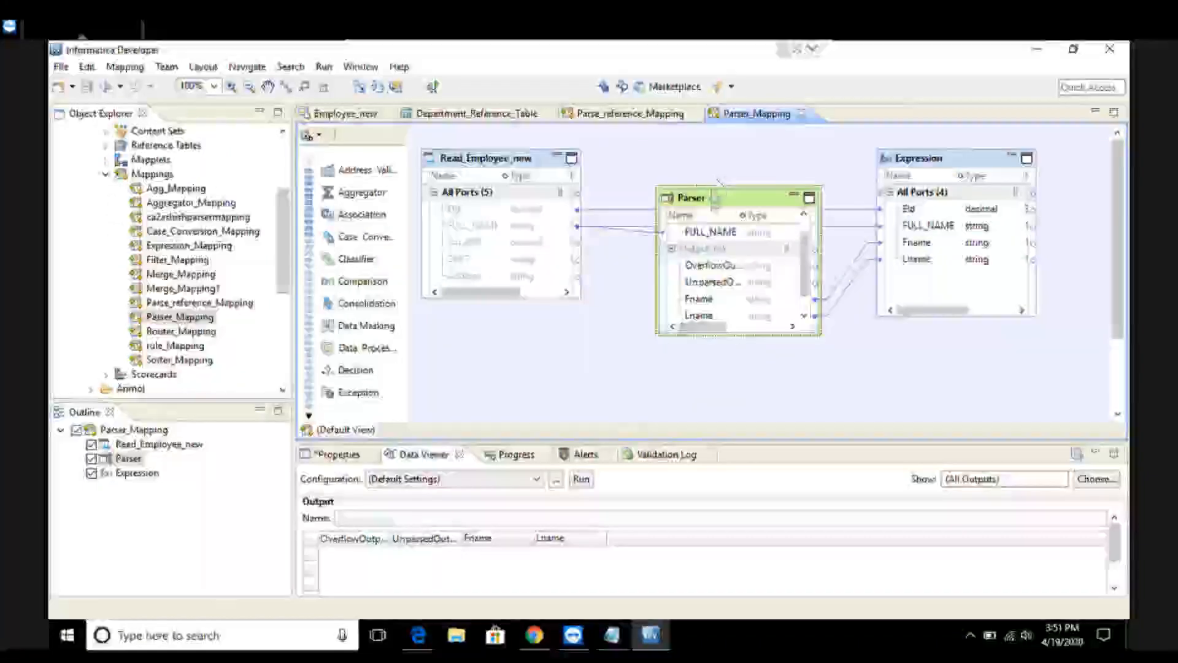
left_click_drag(714, 199, 714, 160)
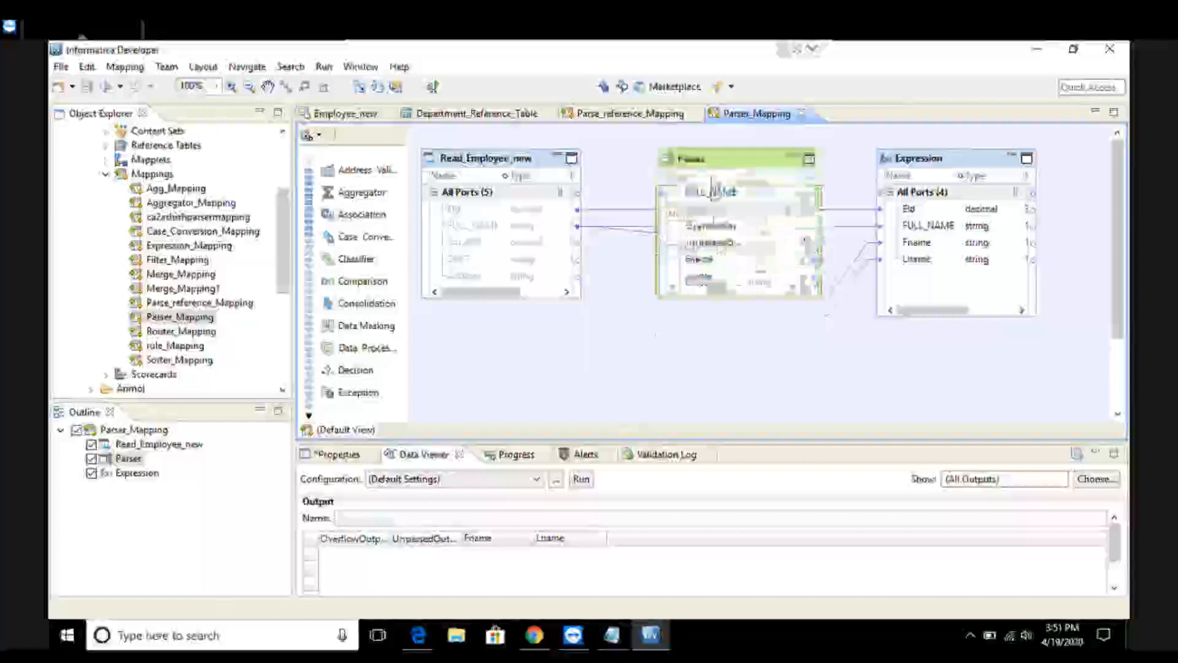
left_click_drag(734, 297, 734, 318)
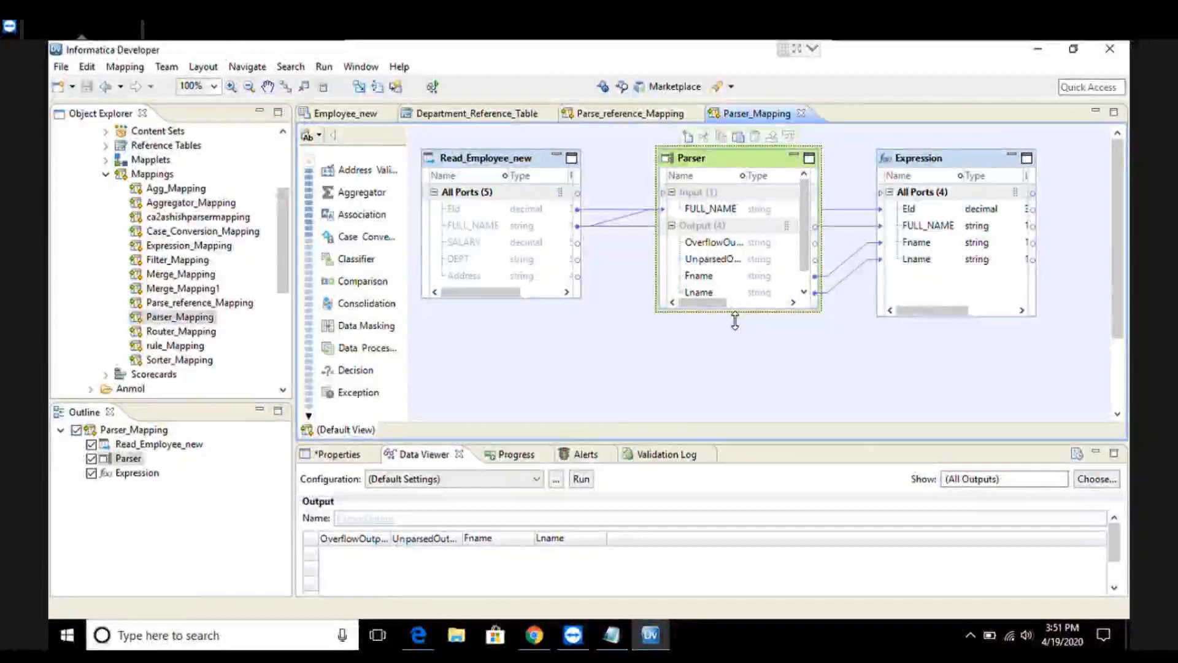
Step: Add a second Parser transformation of type Token Parser to Parser_Mapping and place it below the existing Parser
right_click(639, 328)
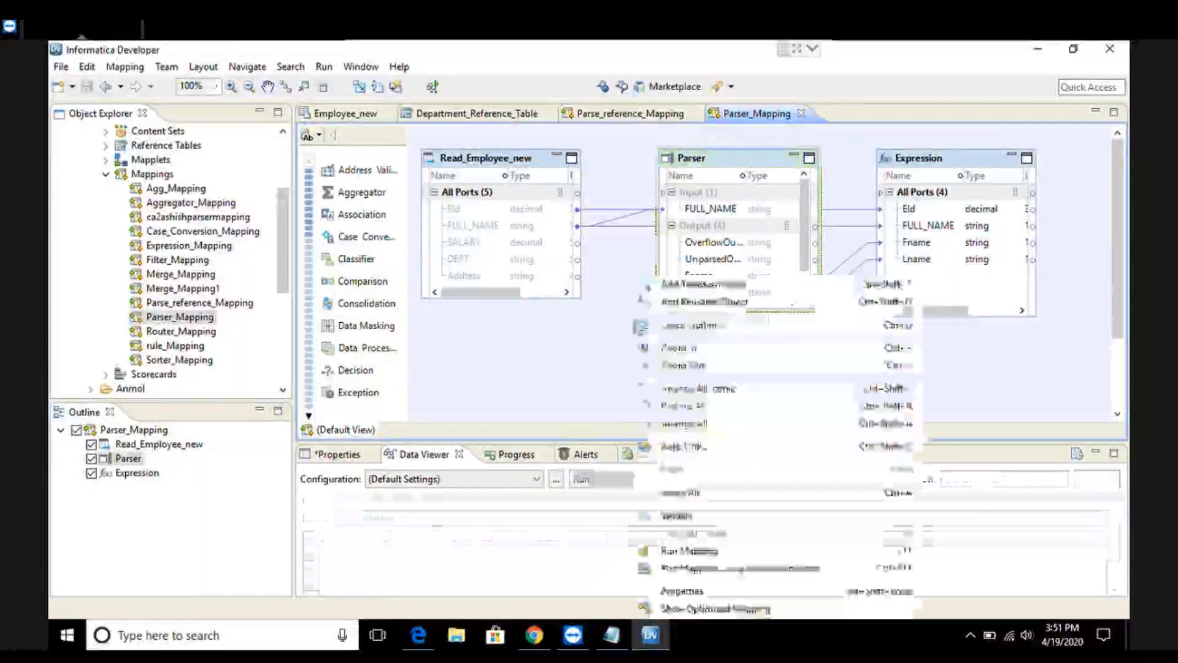
left_click(693, 286)
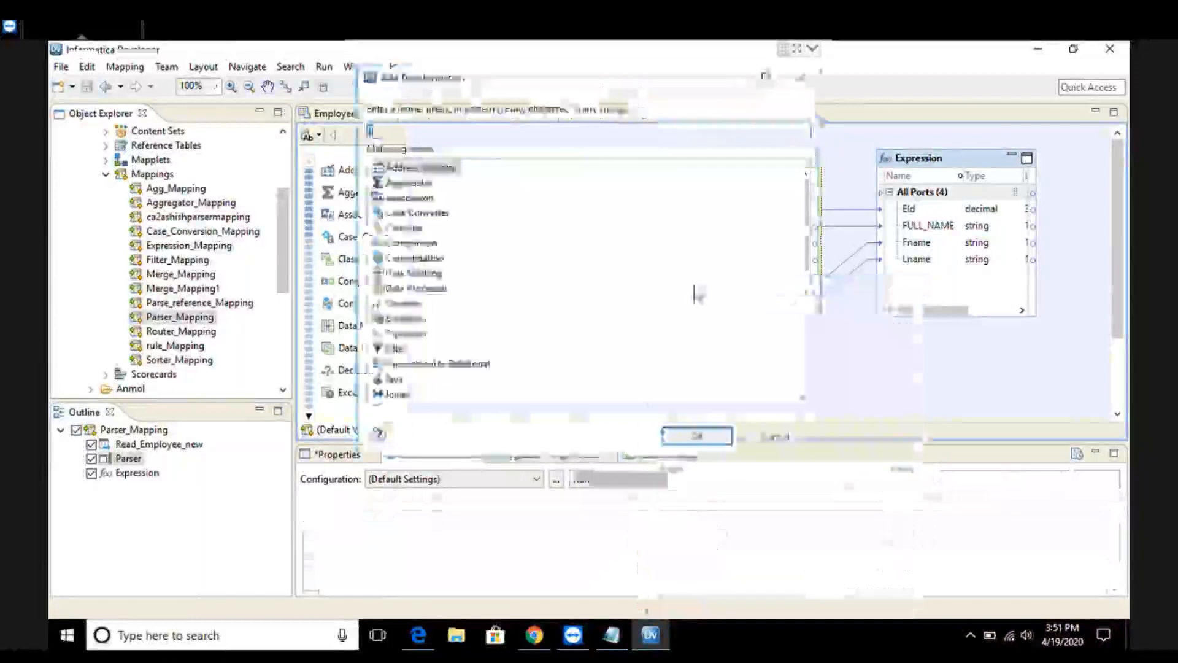
type("Parser")
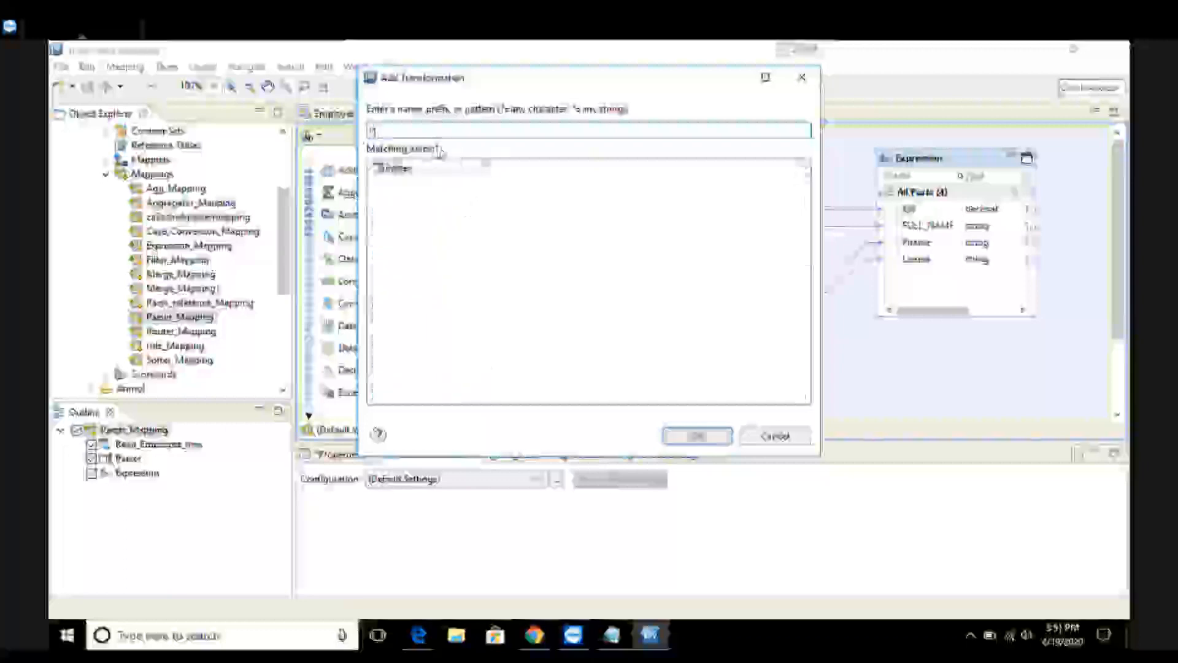
left_click(421, 172)
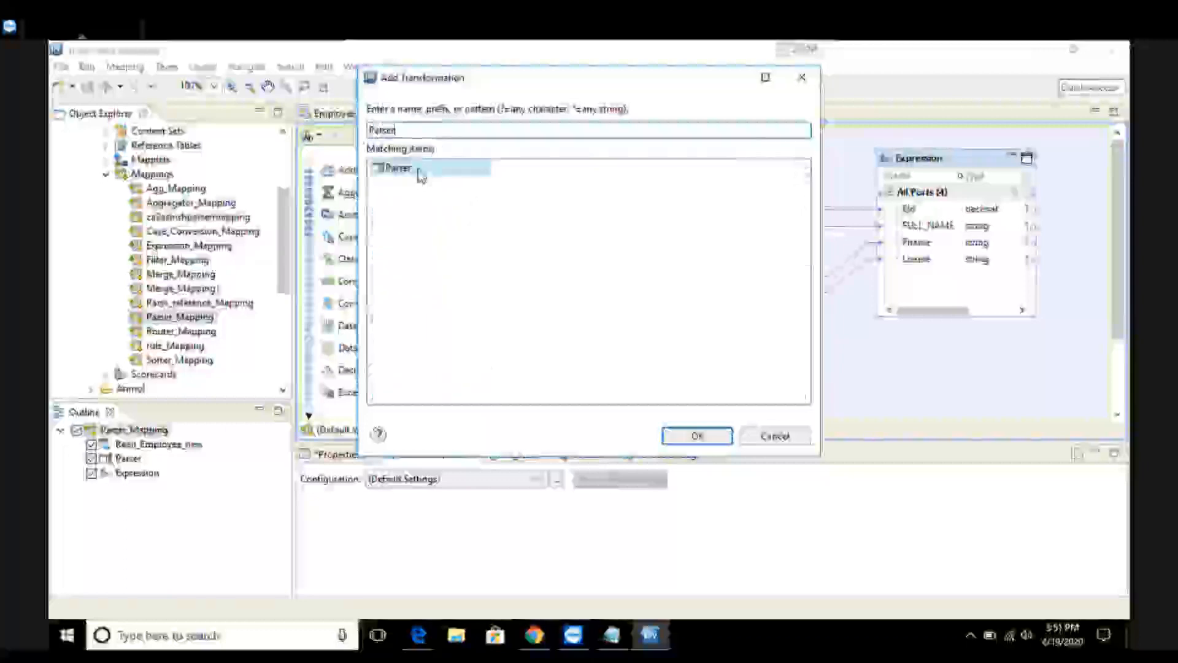
double_click(421, 174)
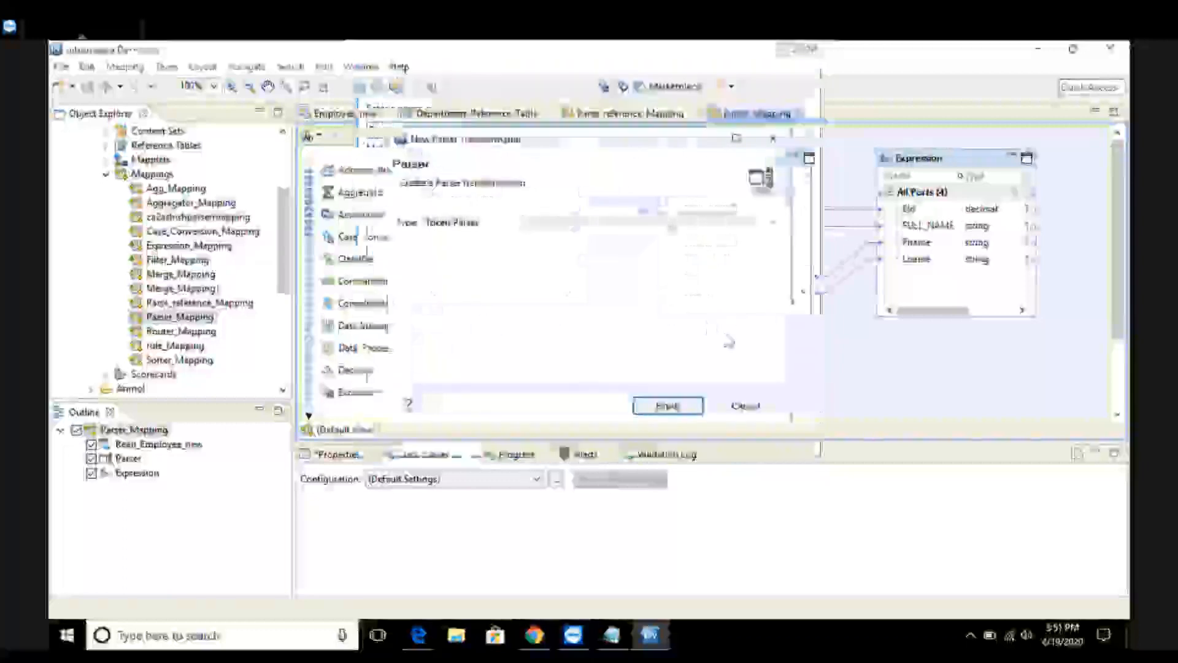
left_click(668, 405)
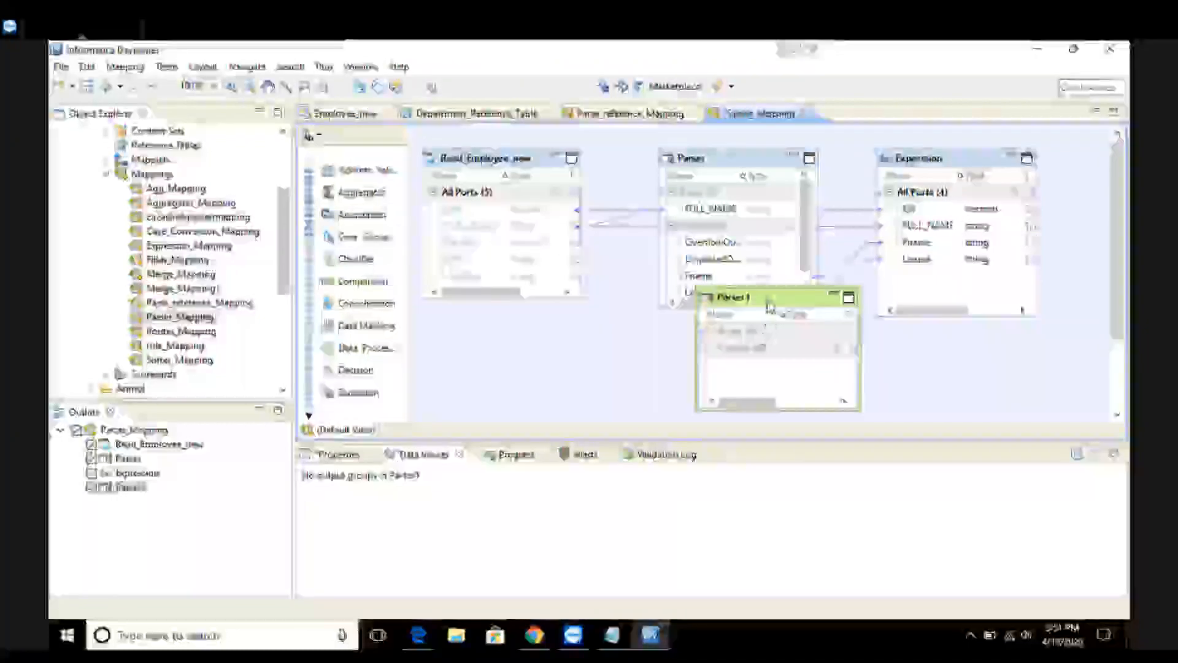
left_click_drag(770, 302, 709, 326)
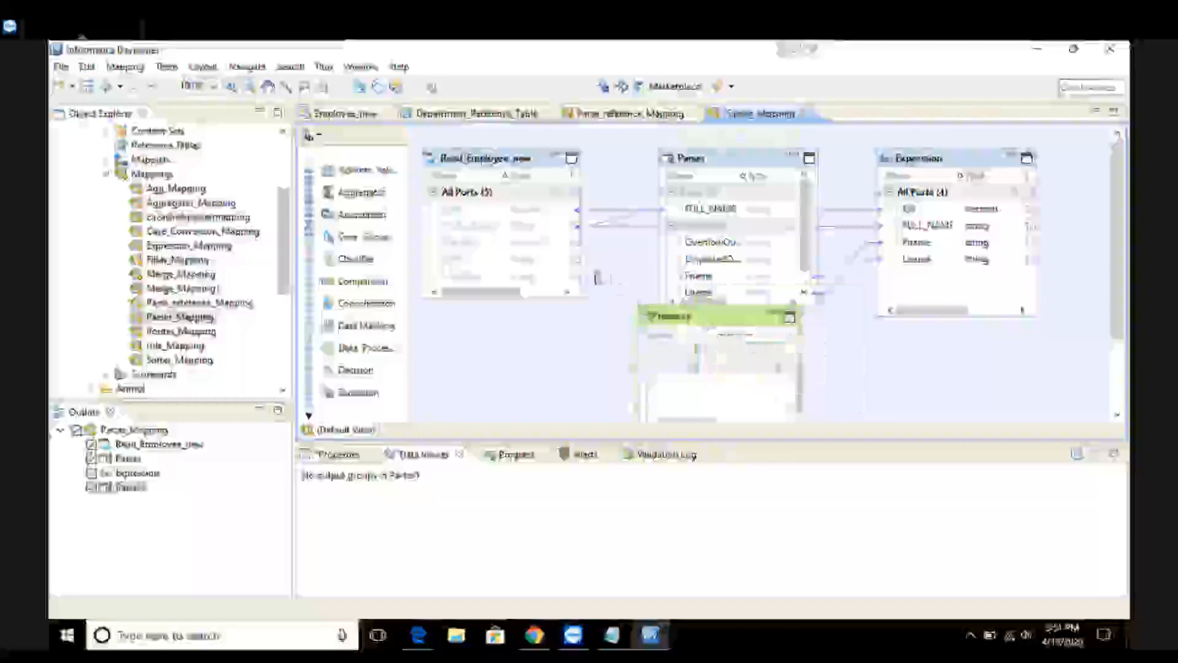
Step: Link the DEPT port of Read_Employee_new to the Parser1 transformation as its input
left_click(582, 268)
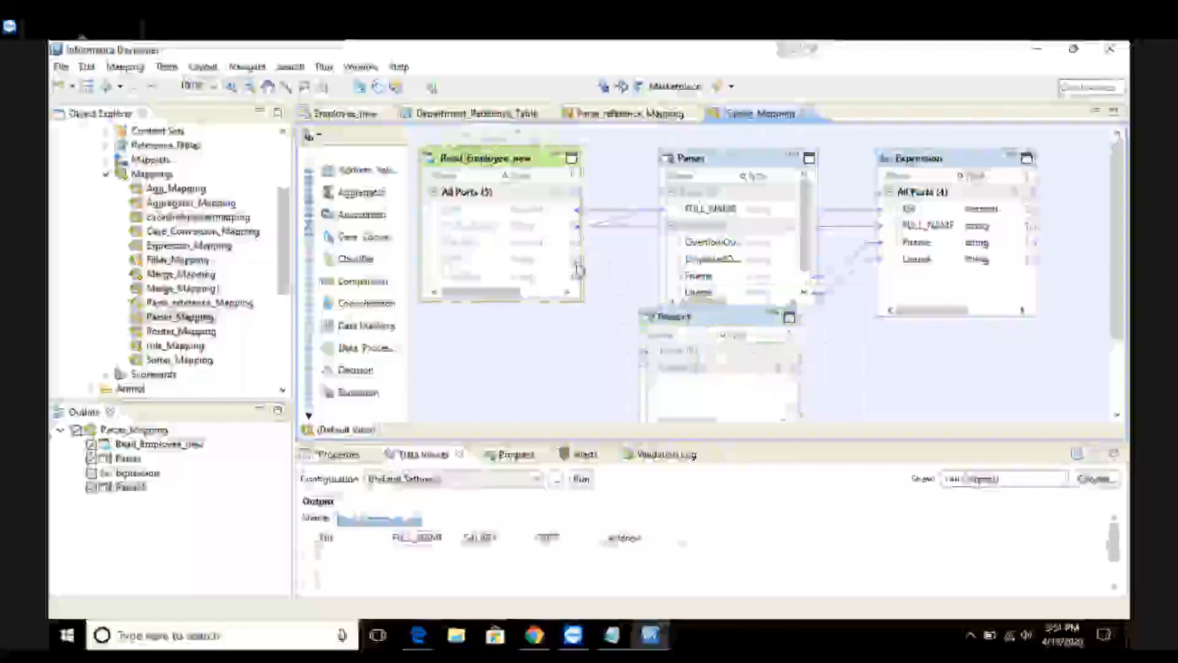
left_click_drag(577, 268, 675, 368)
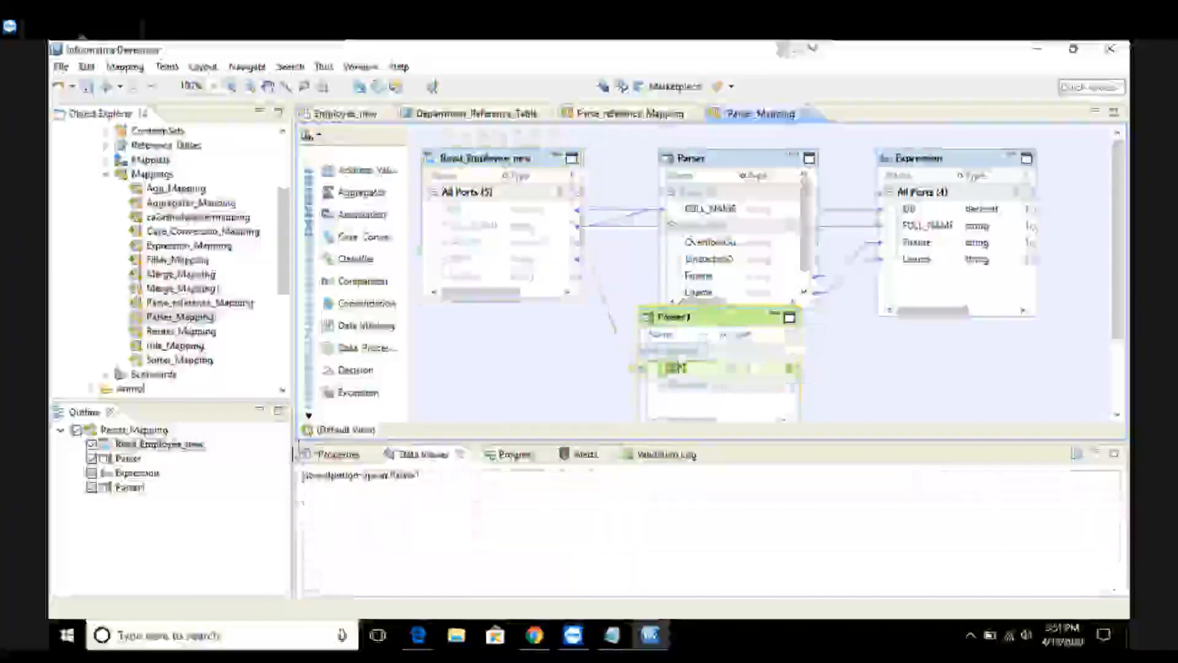
Step: Create a new strategy for Parser1 named Parser_refernce_table with DEPT as its input
left_click(334, 454)
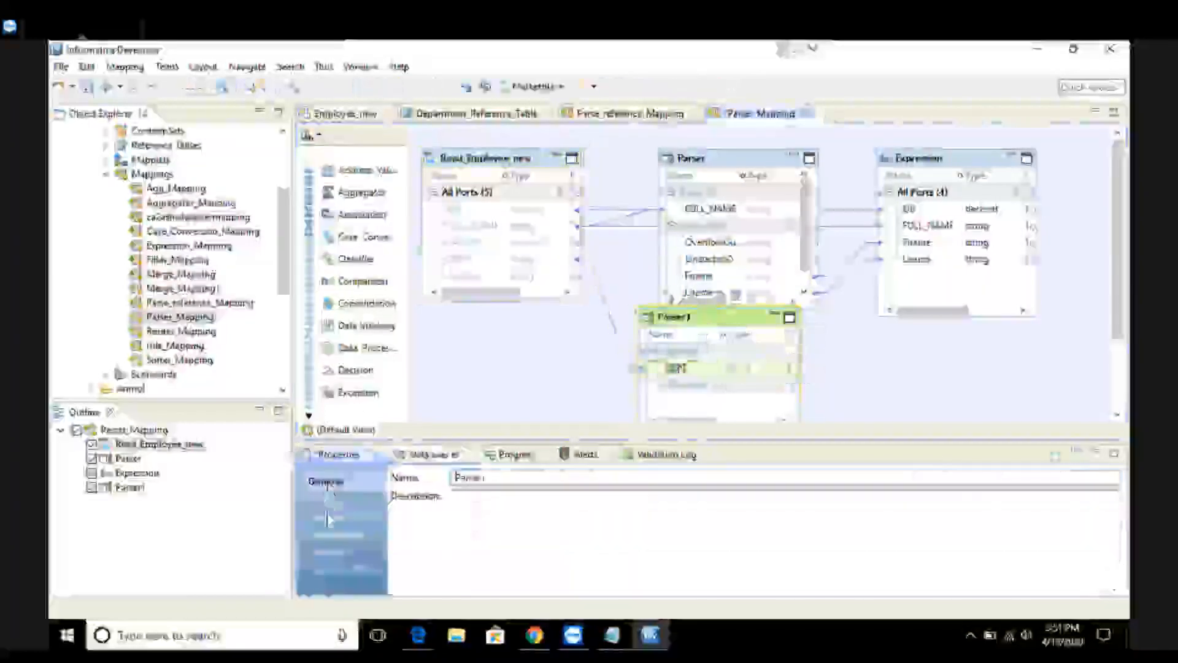
left_click(349, 517)
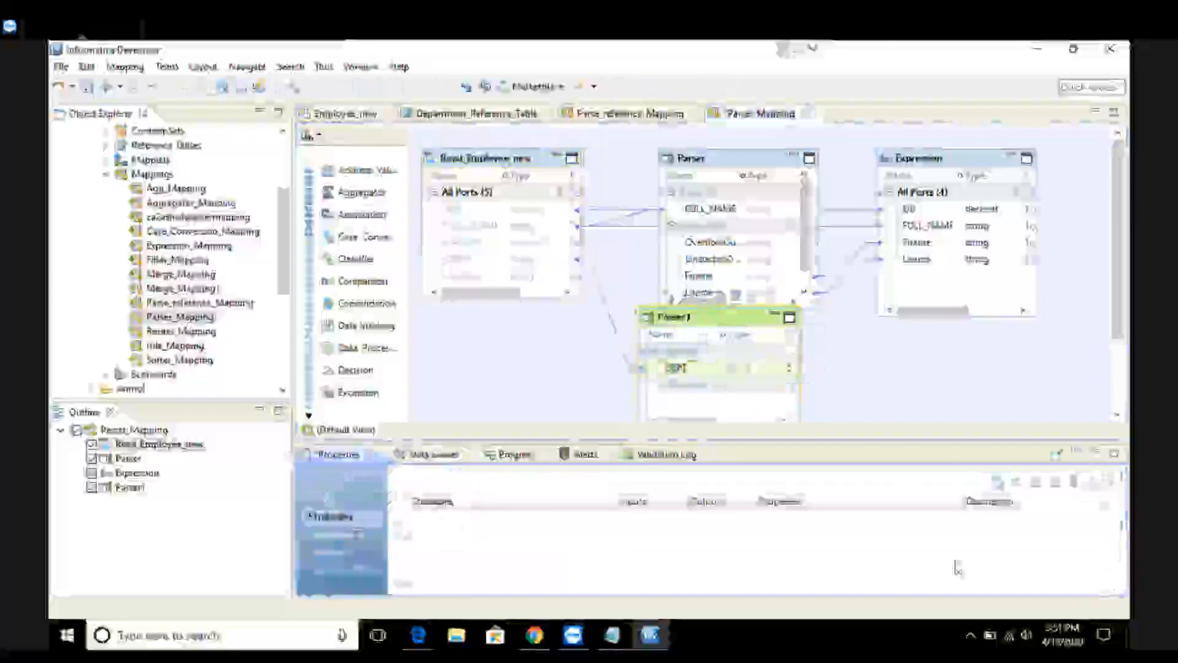
left_click(1000, 483)
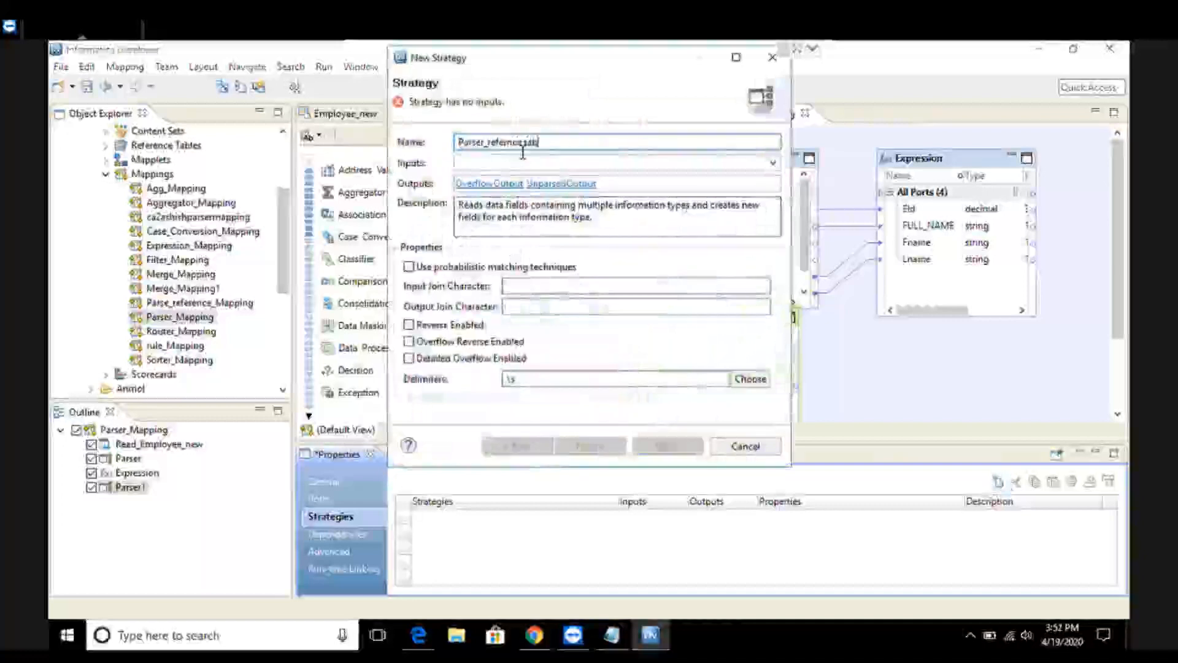
type("_refernce_tab")
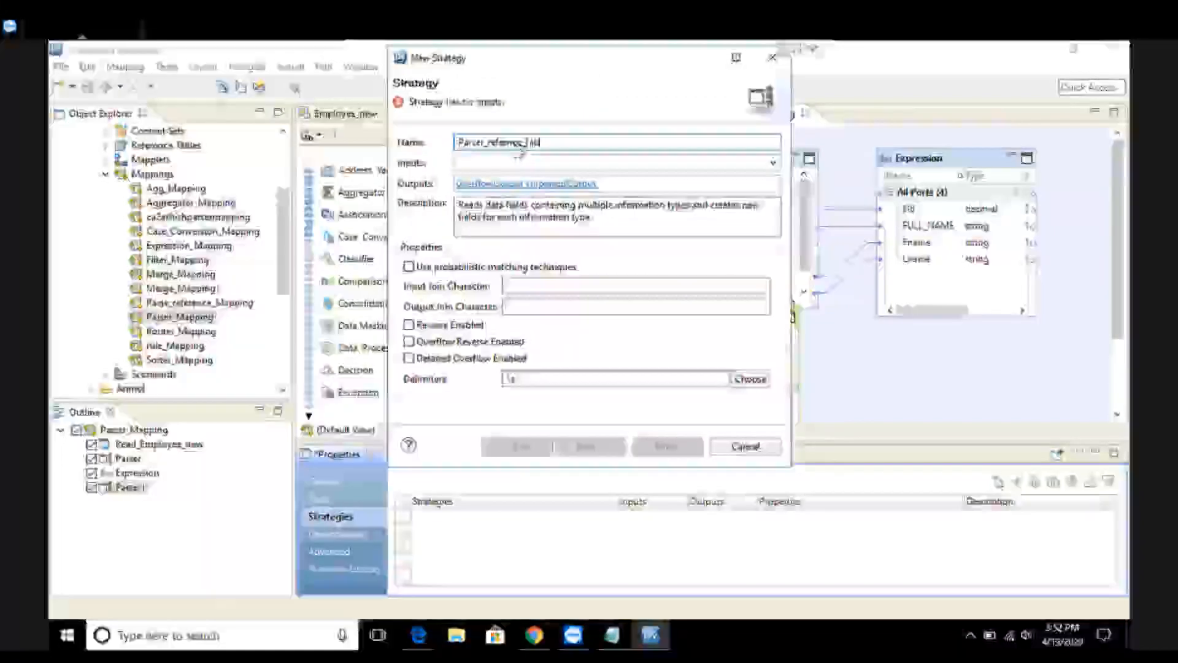
type("le")
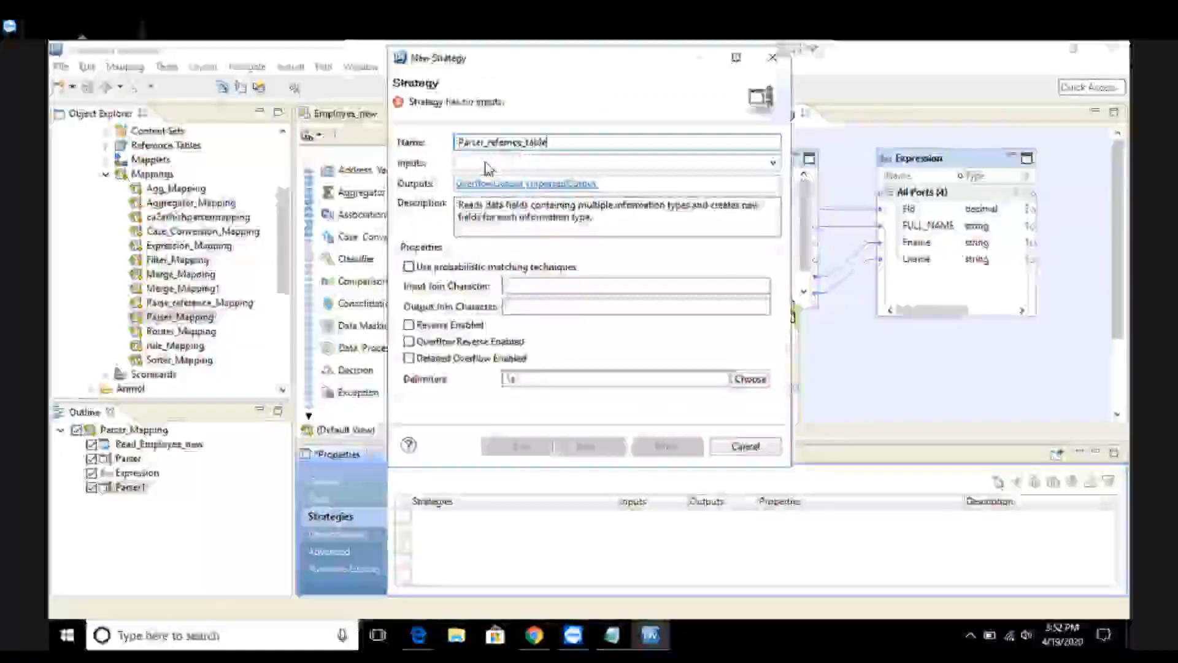
left_click(486, 164)
left_click(466, 180)
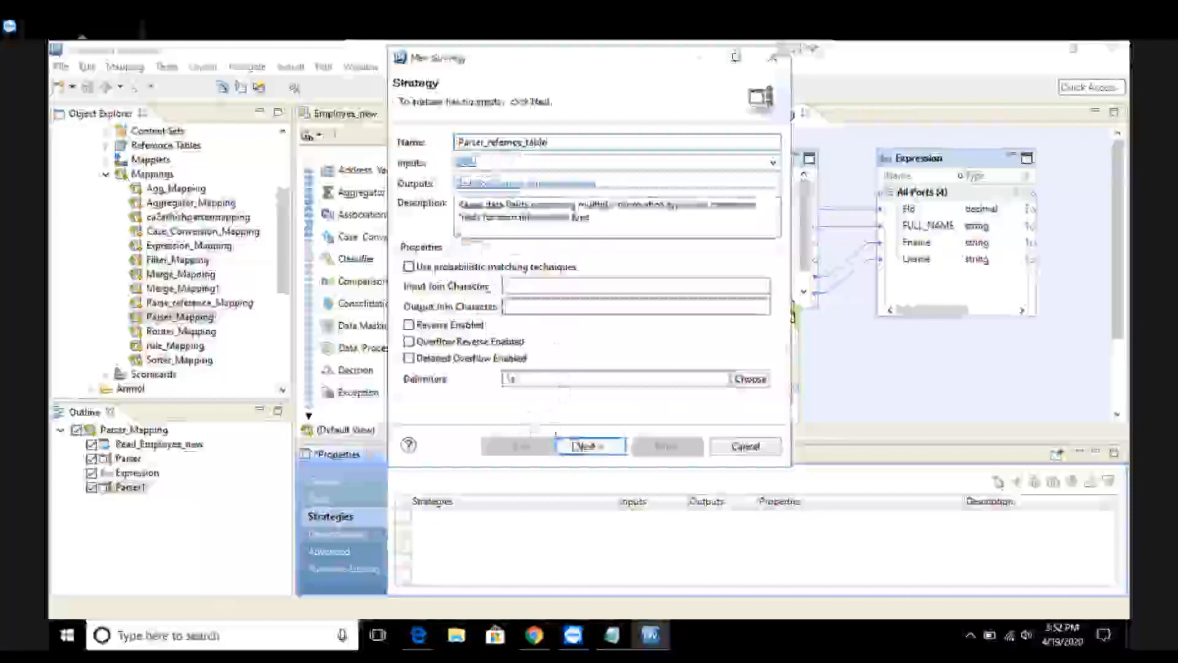
left_click(586, 446)
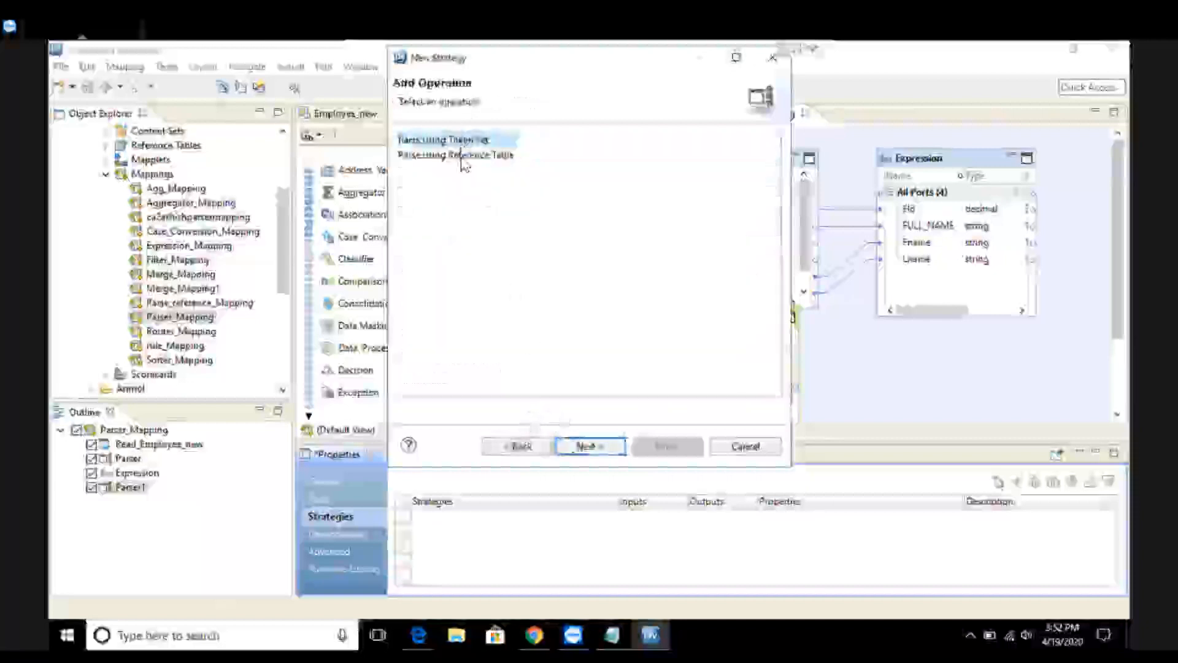
Step: Add a Parse using Reference Table operation to the strategy and select Department_Reference_Table as its reference table
left_click(464, 161)
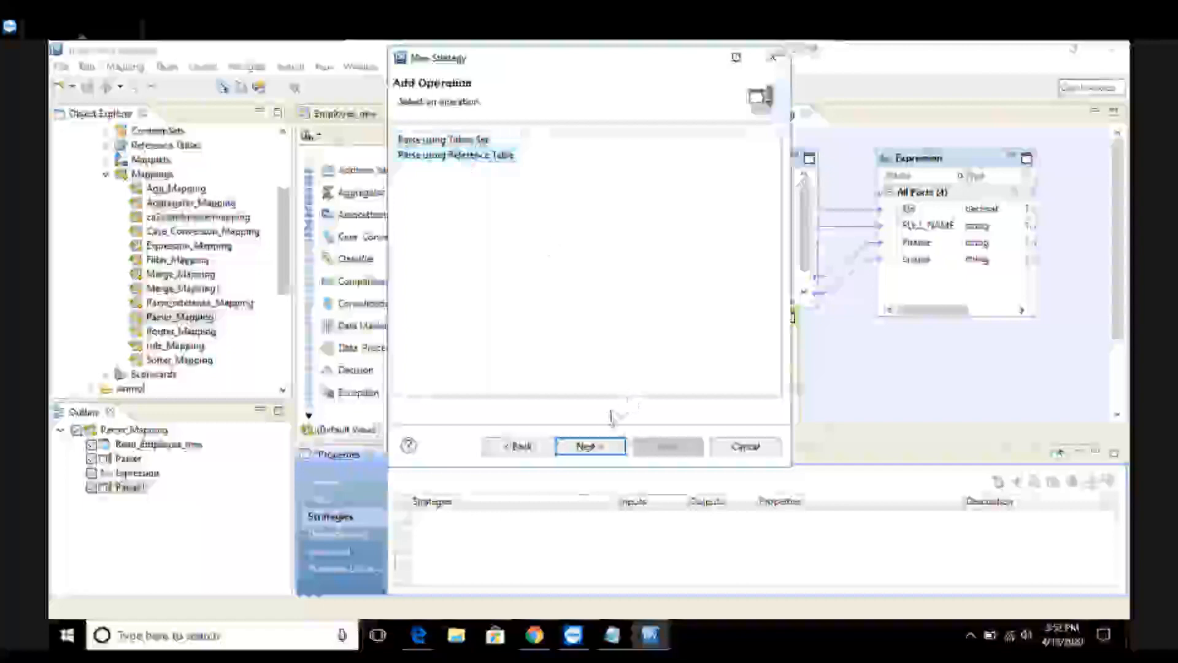
left_click(603, 447)
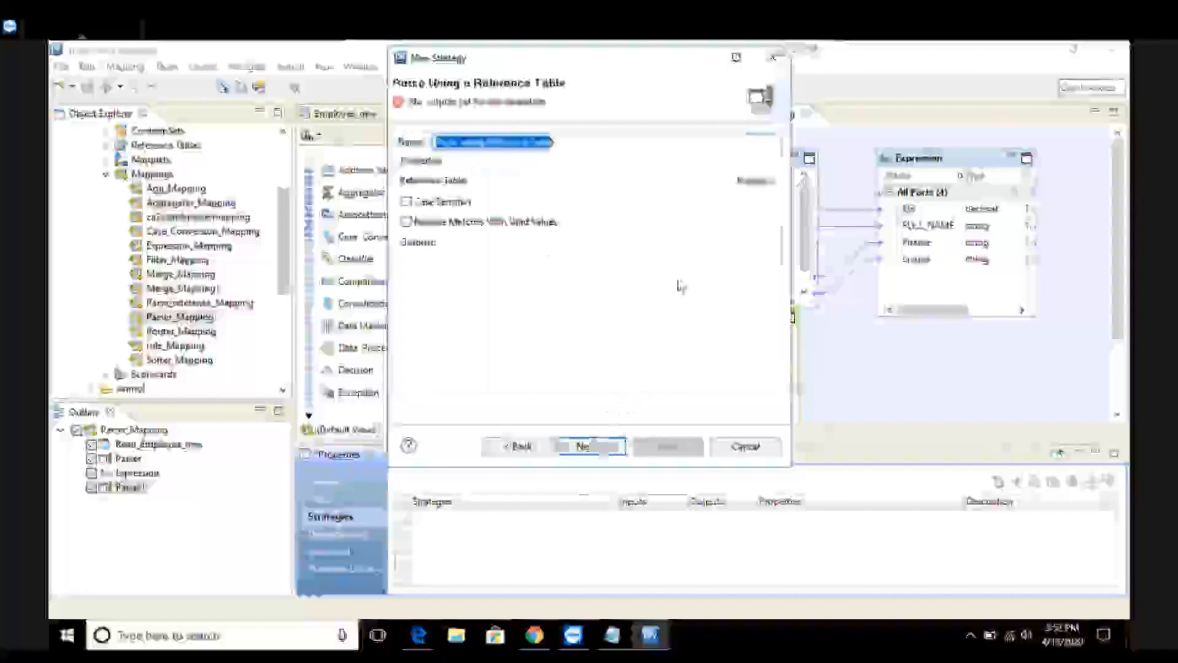
left_click(750, 181)
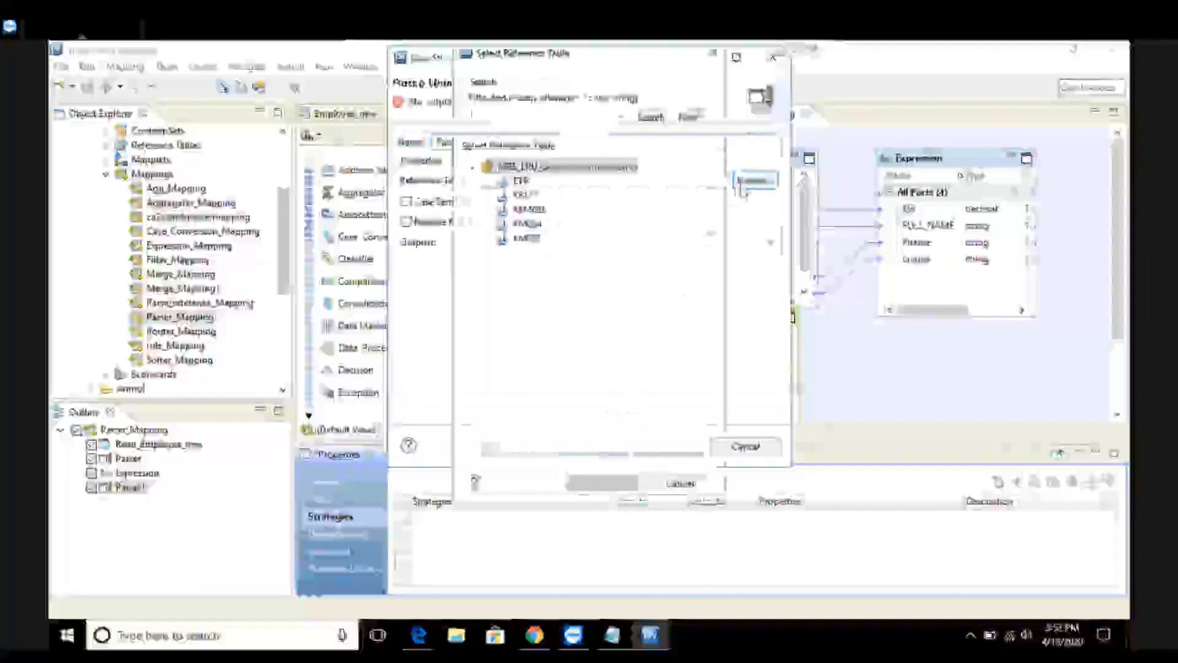
left_click(496, 196)
left_click(504, 224)
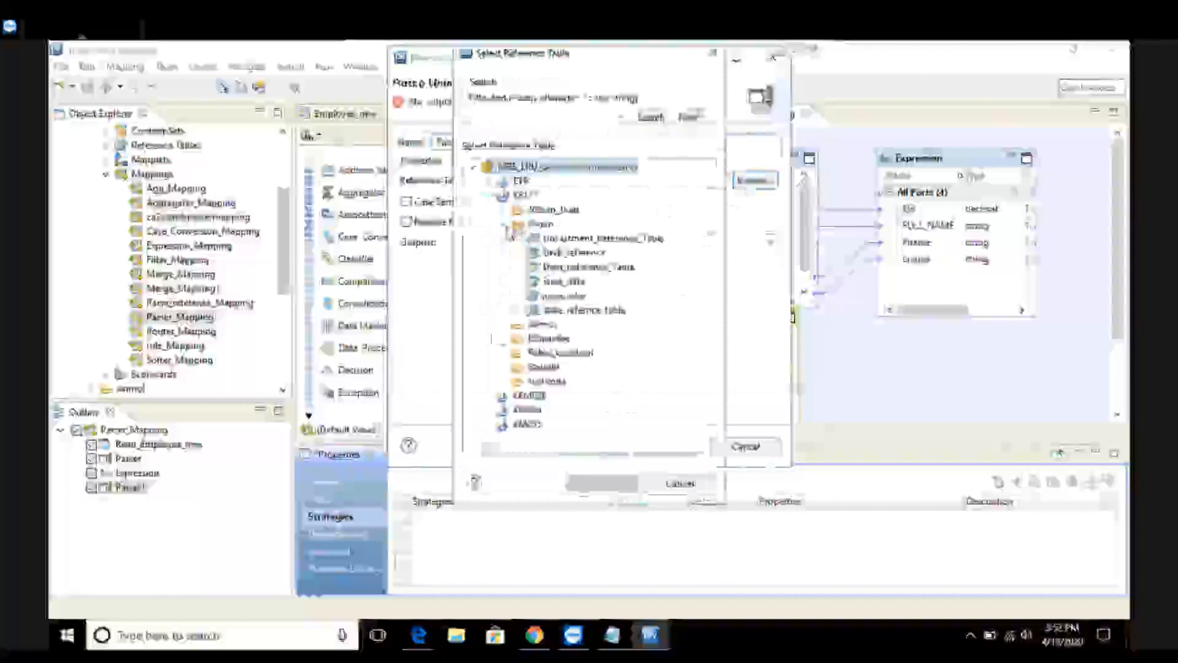
left_click(575, 242)
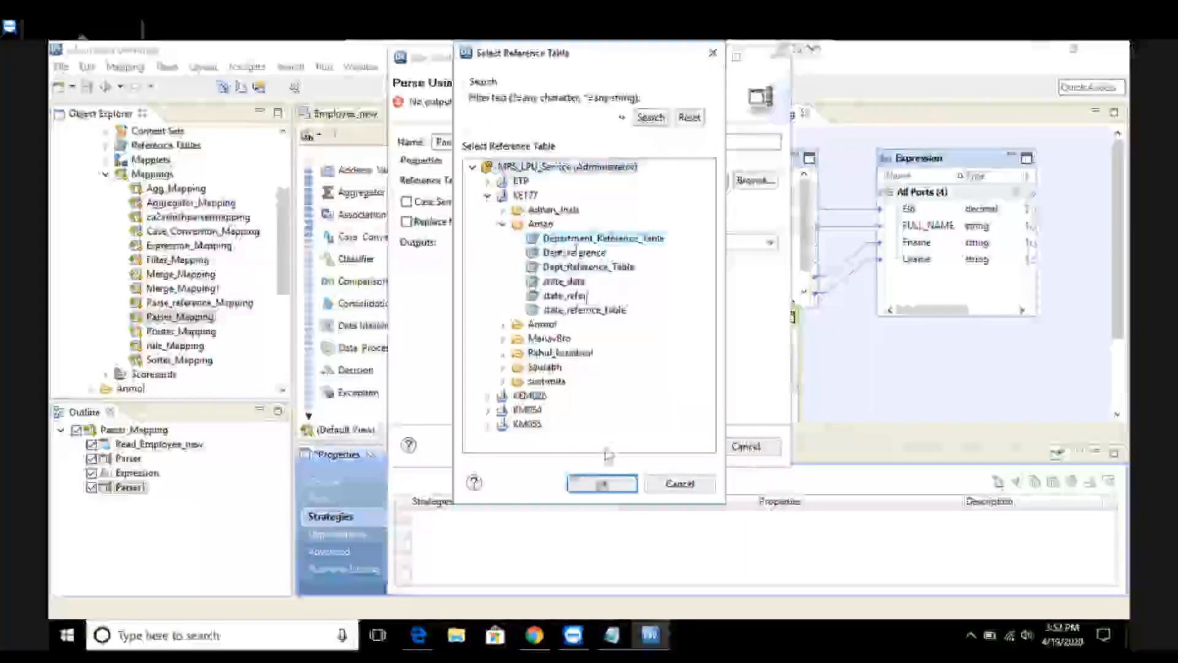
left_click(602, 483)
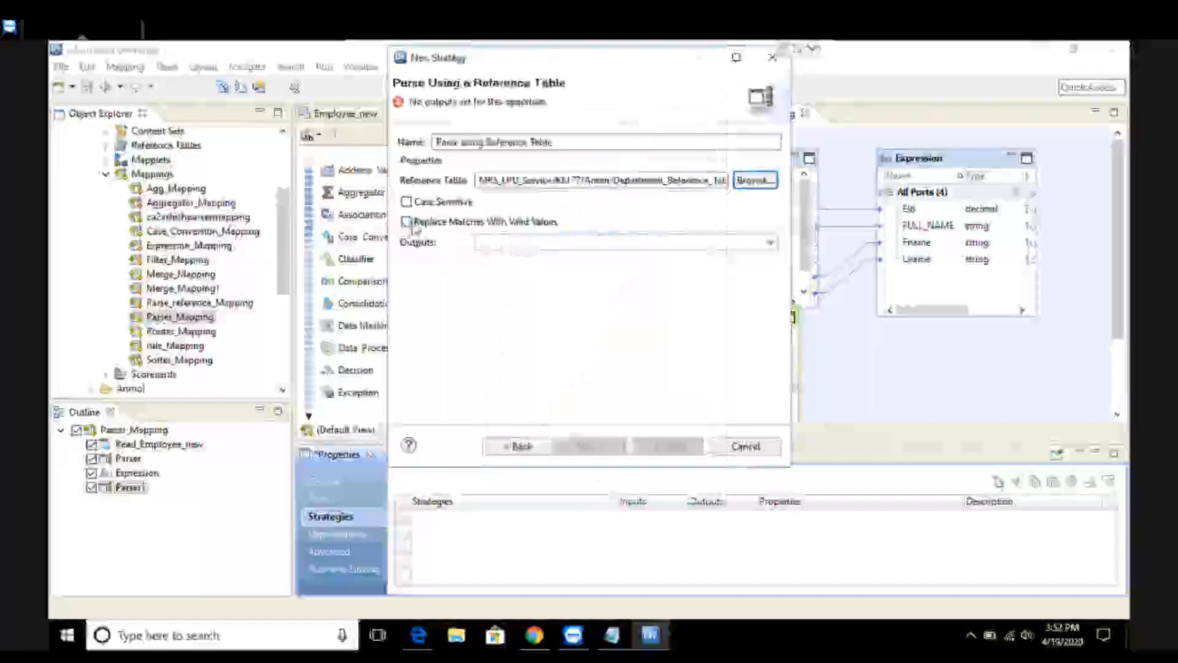
Step: Enable replacing matches with valid values, add an output named Dept_output to the operation, and finish the strategy
left_click(535, 245)
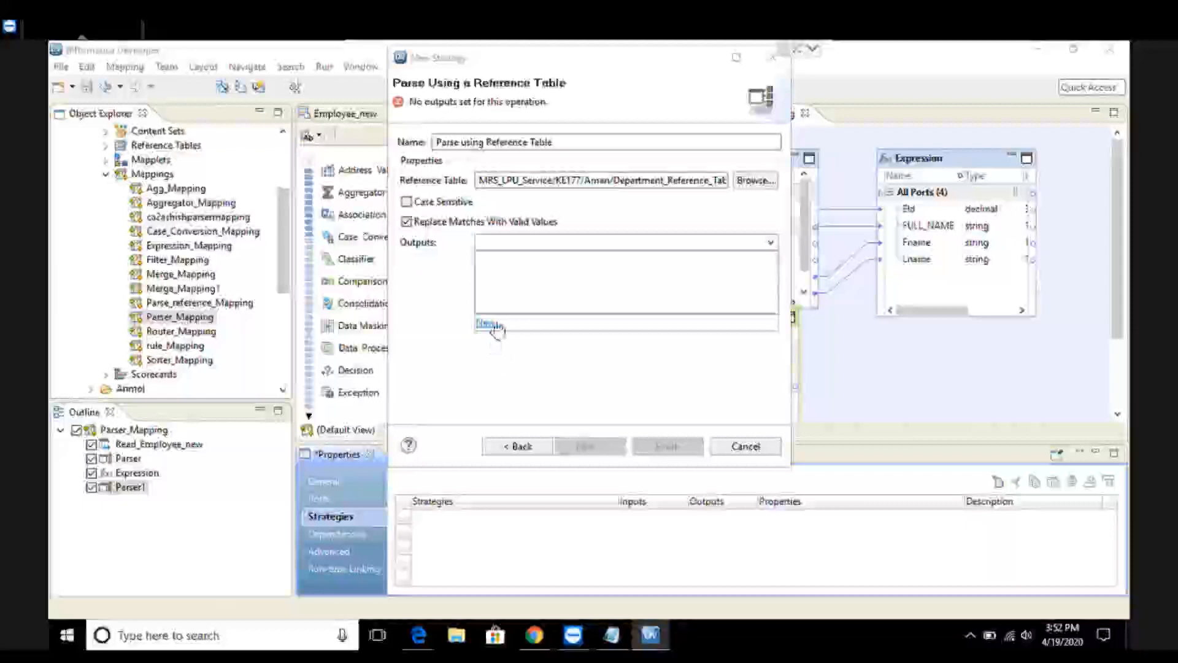
left_click(491, 324)
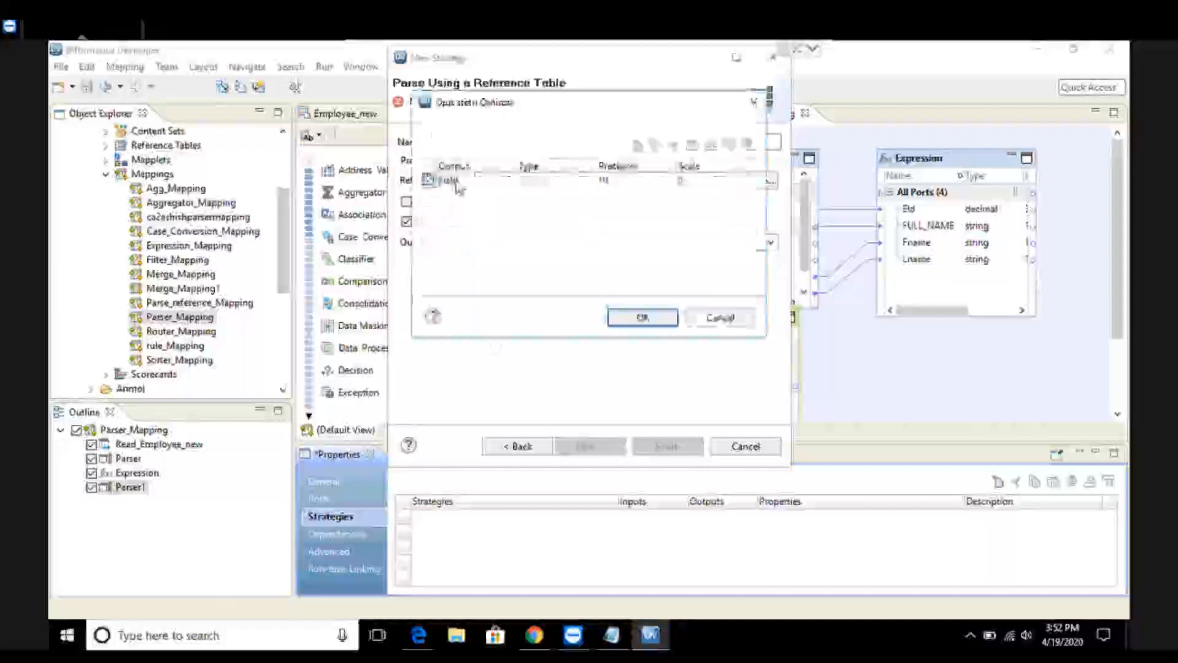
type("Dept_output")
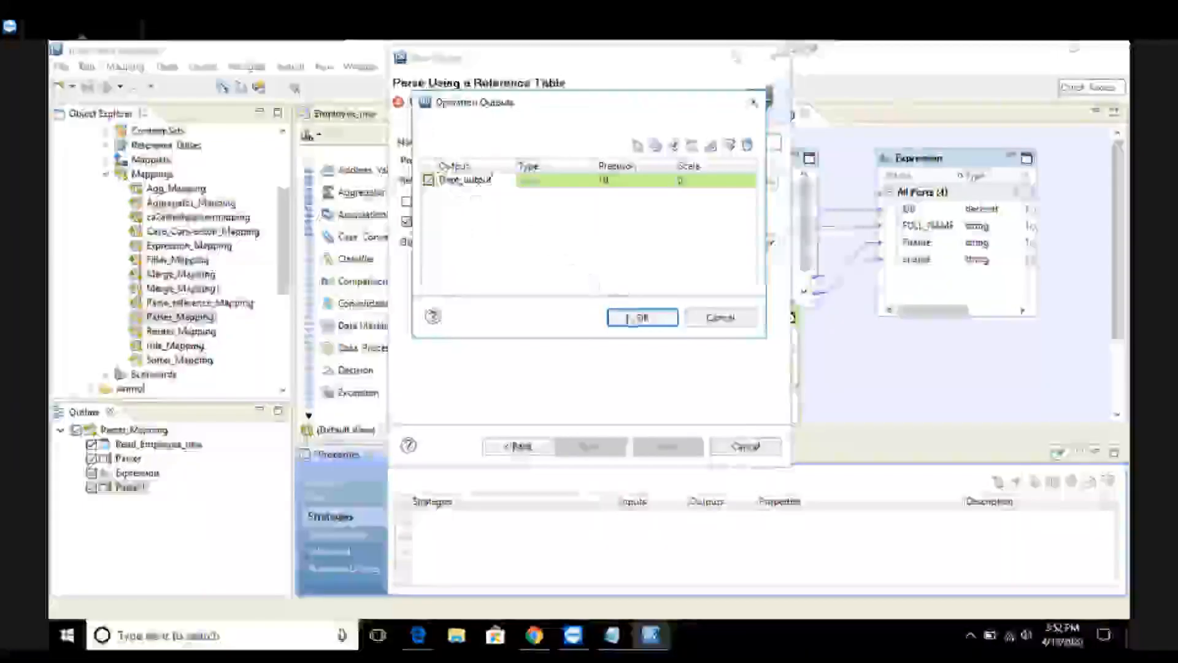
left_click(629, 318)
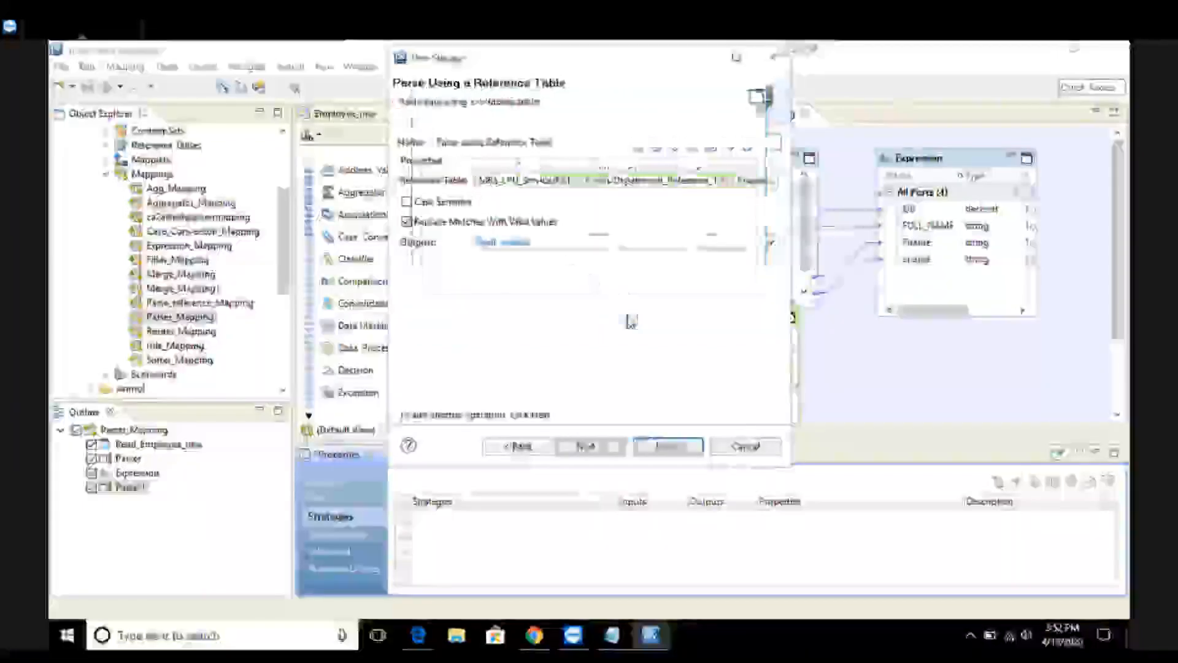
left_click(666, 447)
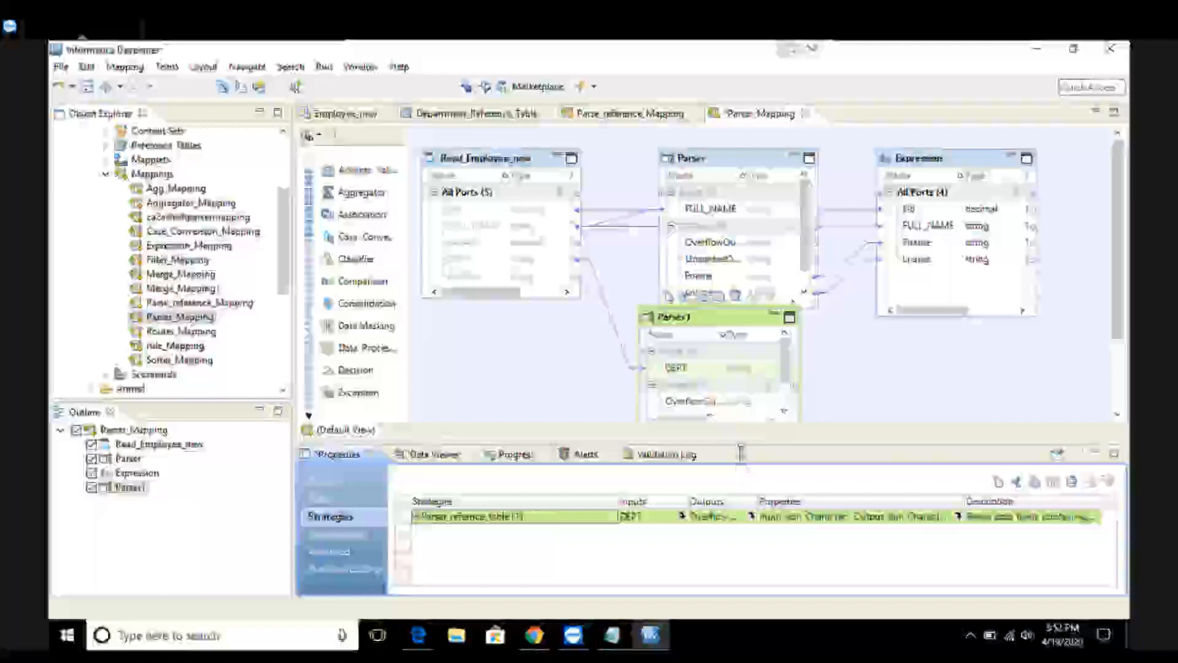
Step: Enlarge the mapping canvas and Parser1 until all of its output ports show
left_click_drag(741, 452, 740, 501)
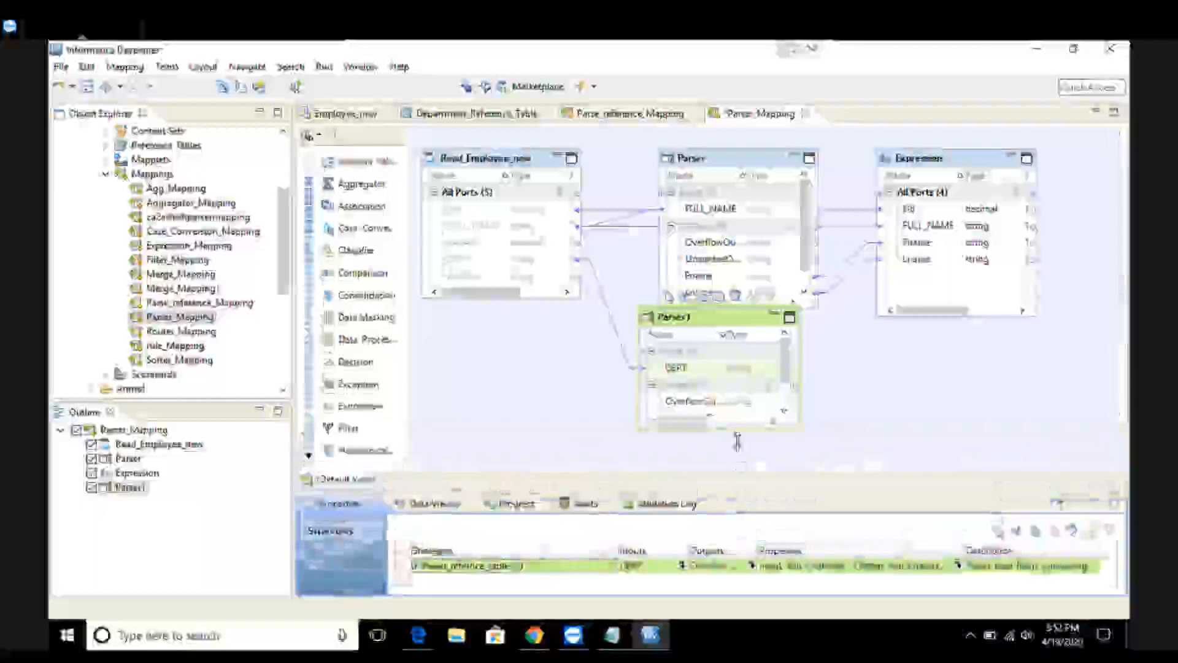
left_click_drag(738, 441, 739, 471)
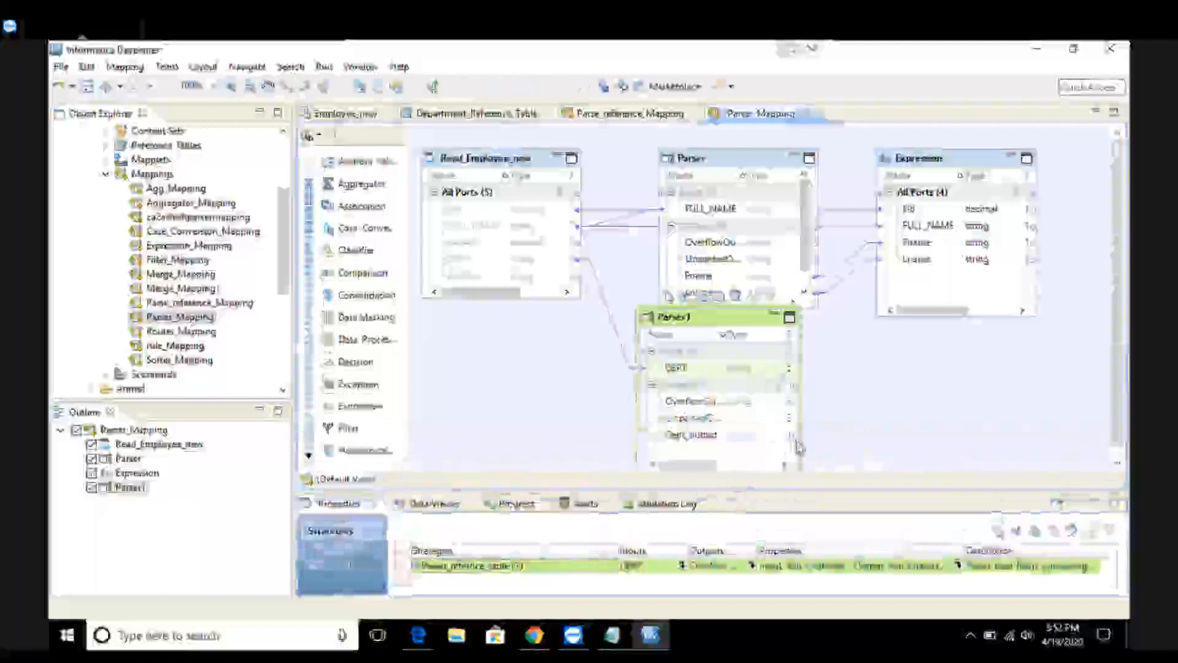
left_click_drag(833, 402, 841, 379)
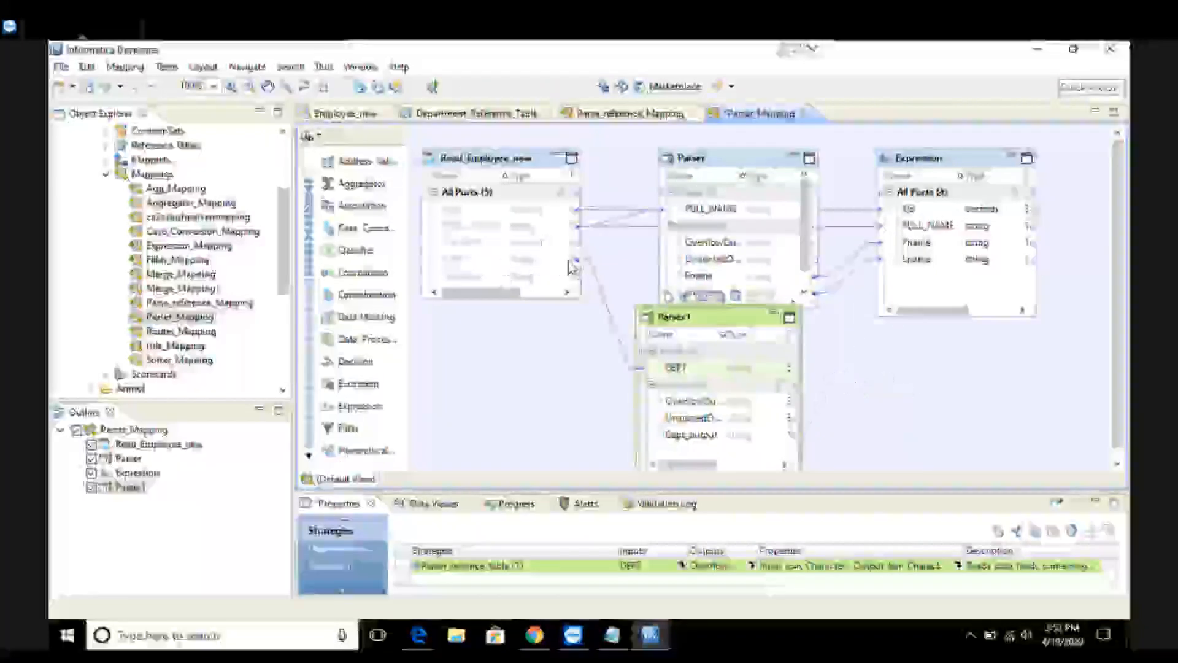
Step: Link DEPT from Read_Employee_new and Dept_output from Parser1 to the Expression, and save the mapping
left_click_drag(576, 265, 890, 317)
left_click_drag(796, 434, 889, 313)
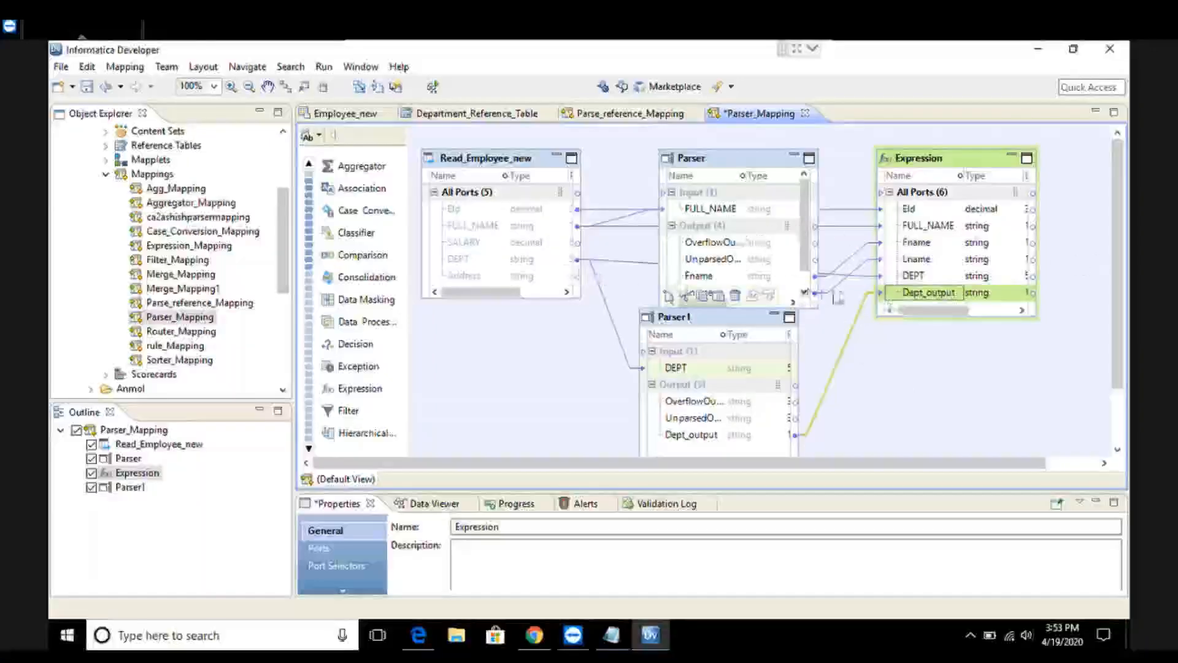
left_click(948, 343)
key("ctrl+s")
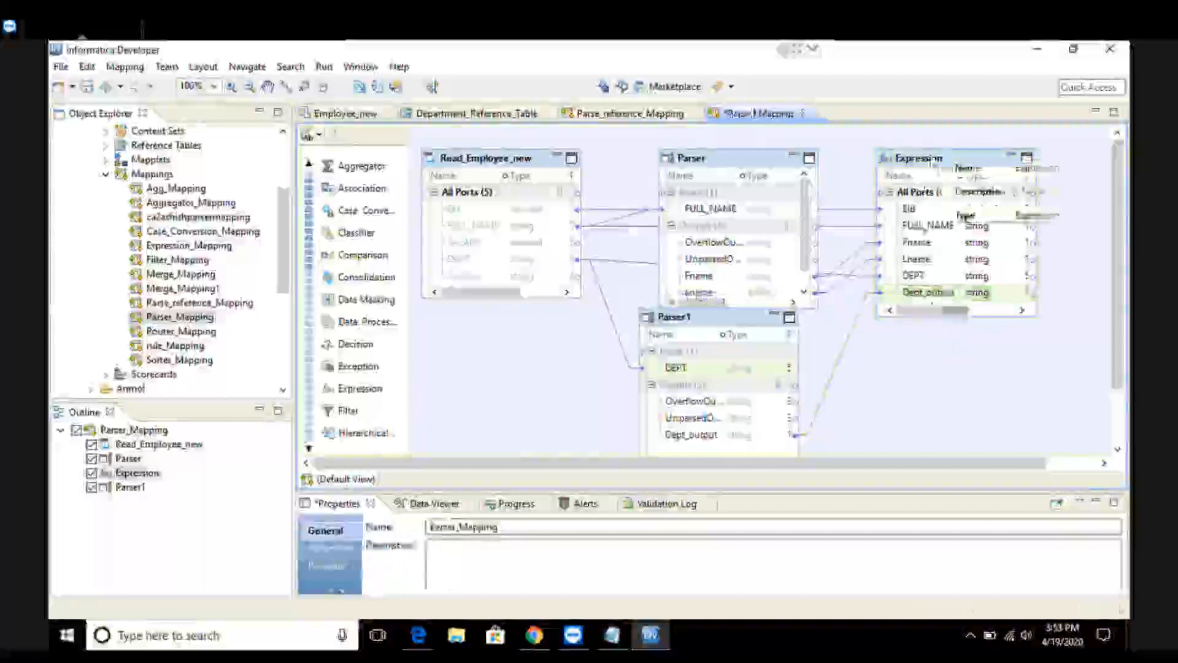
Step: Run the data viewer on the Expression and examine the parsed name columns alongside the DEPT and Dept_output values
right_click(930, 164)
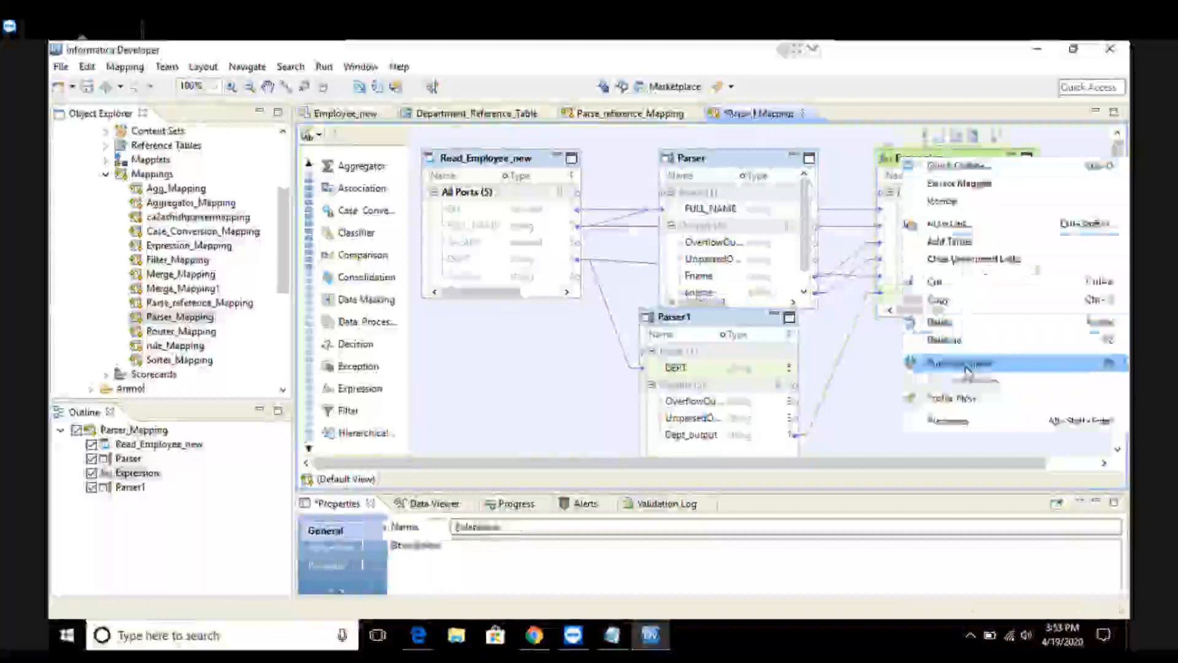
left_click(966, 370)
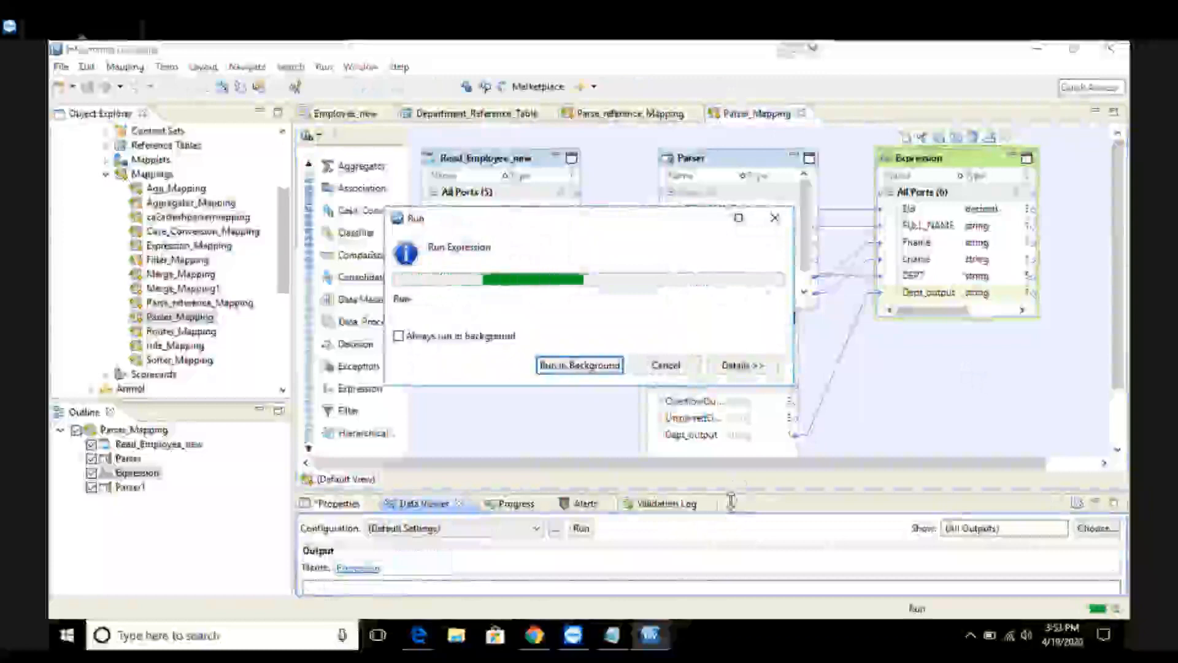
left_click_drag(729, 449, 729, 385)
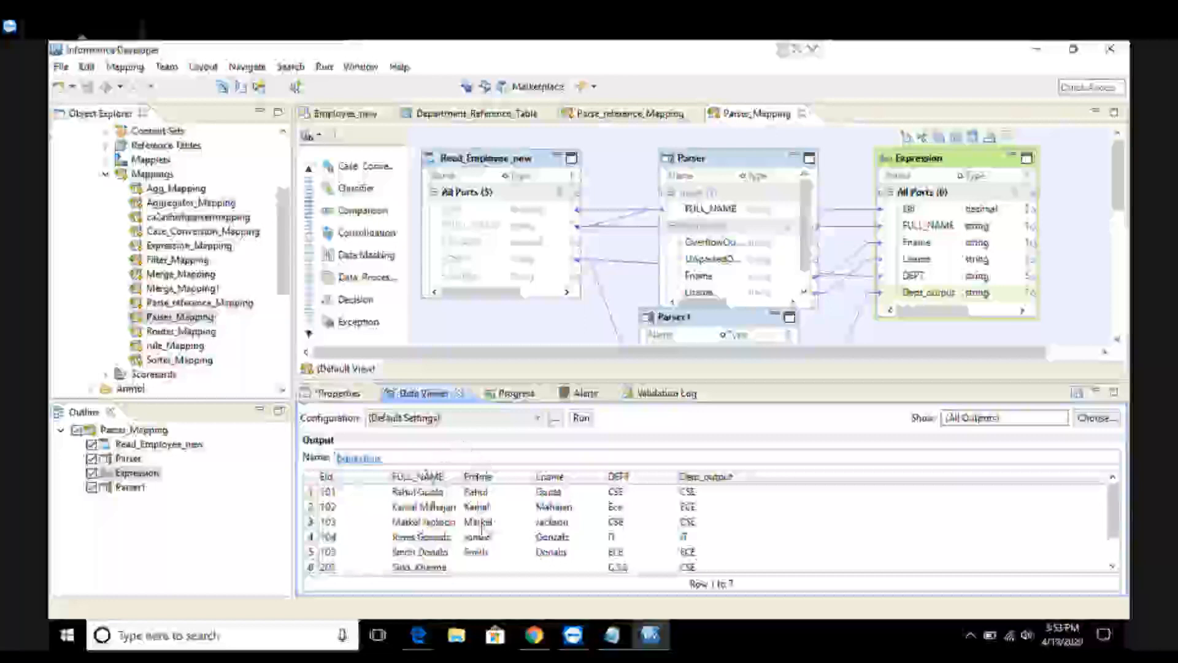
left_click(735, 159)
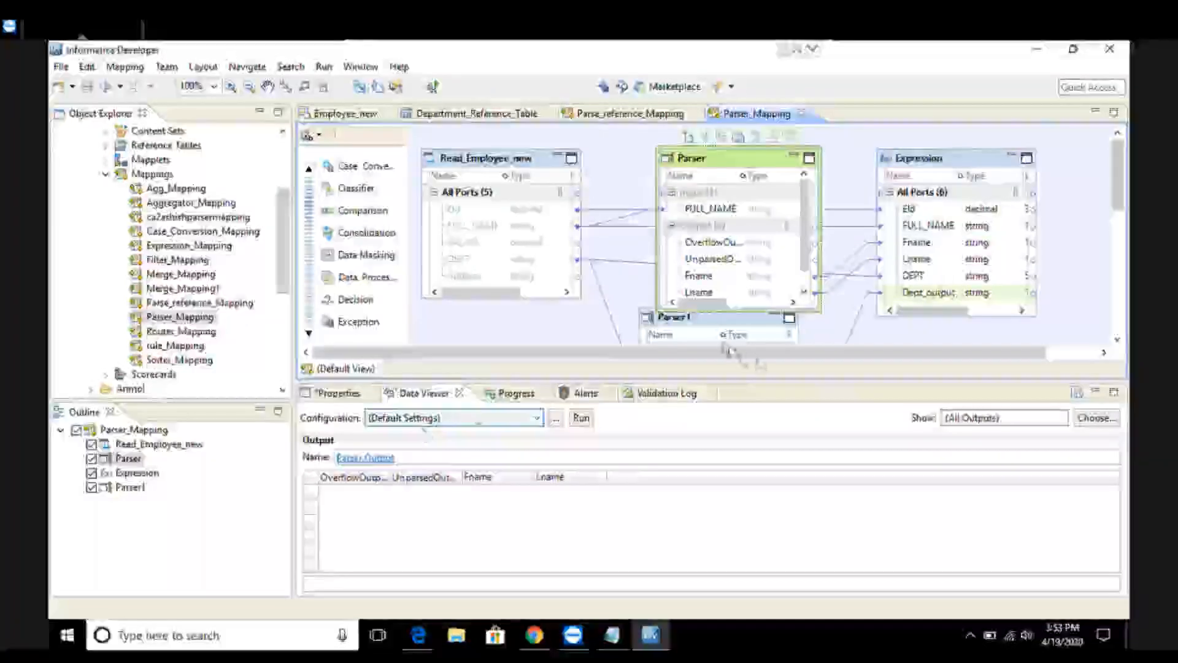
left_click(928, 172)
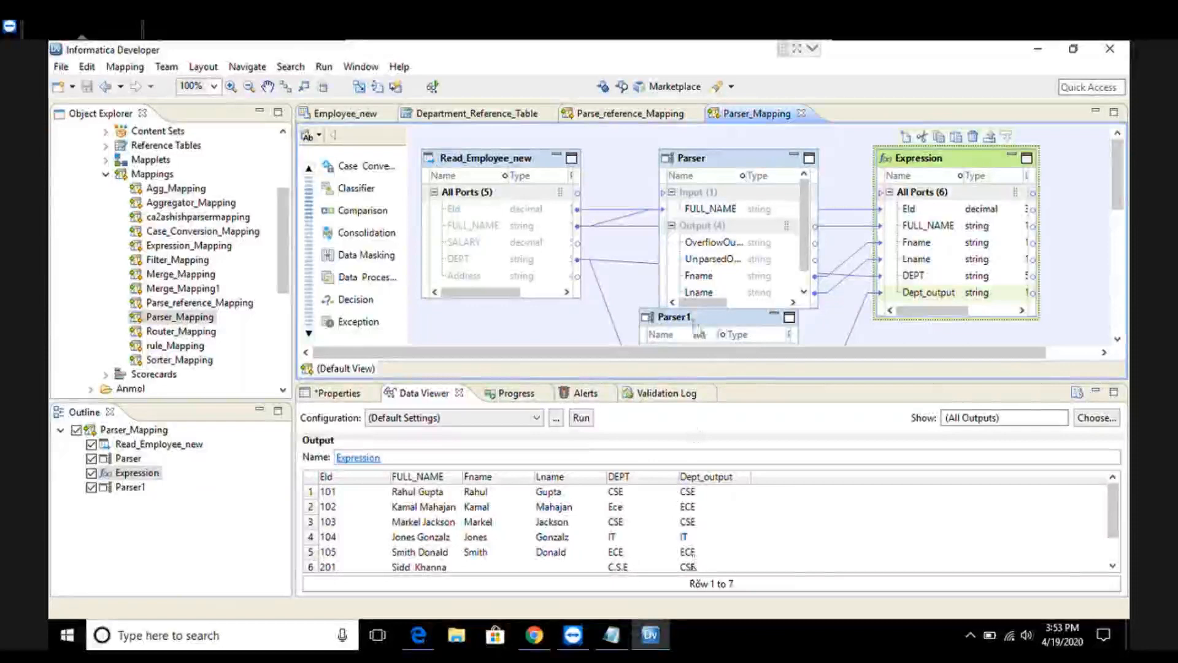
mouse_move(702, 328)
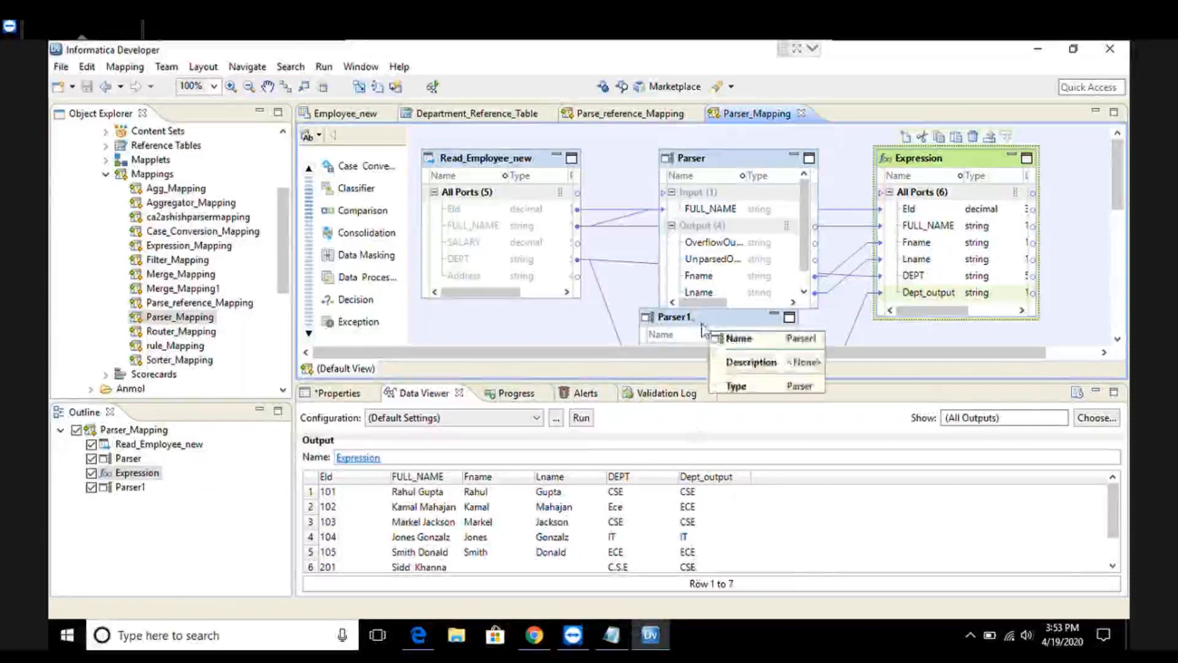